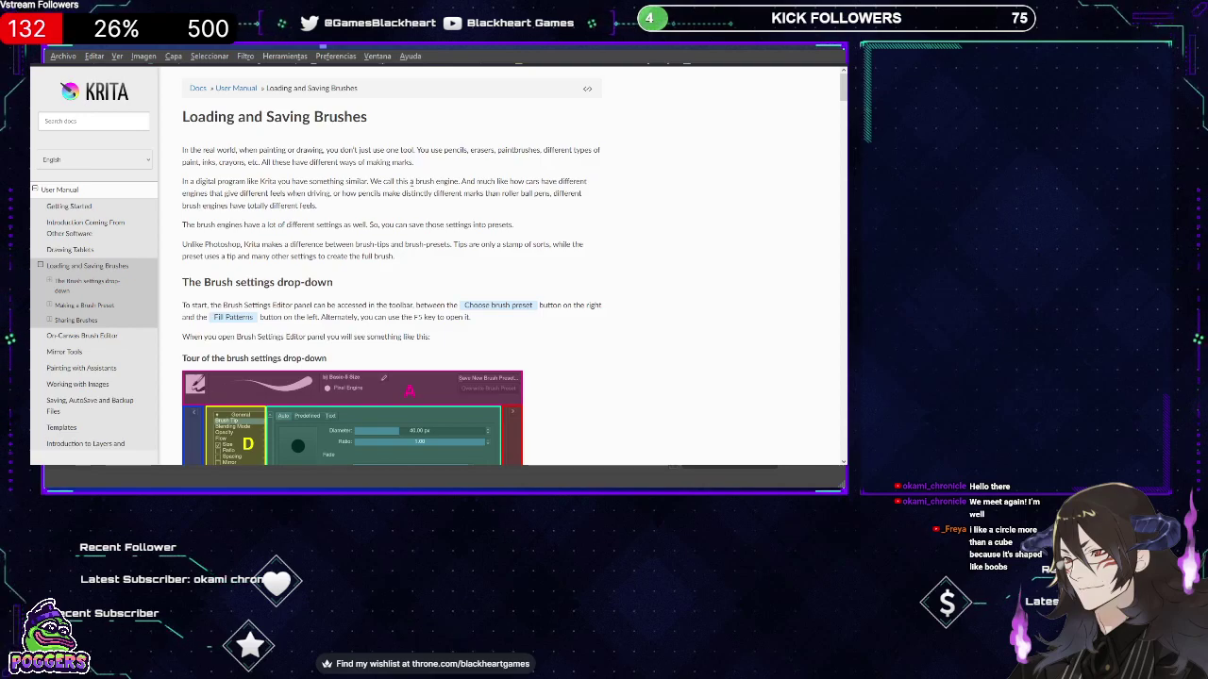
Read the introduction of the Loading and Saving Brushes manual page and examine the tour image of the brush settings drop-down.
scroll(543, 254, "down", 15)
scroll(543, 253, "down", 10)
scroll(542, 252, "up", 8)
scroll(391, 265, "up", 15)
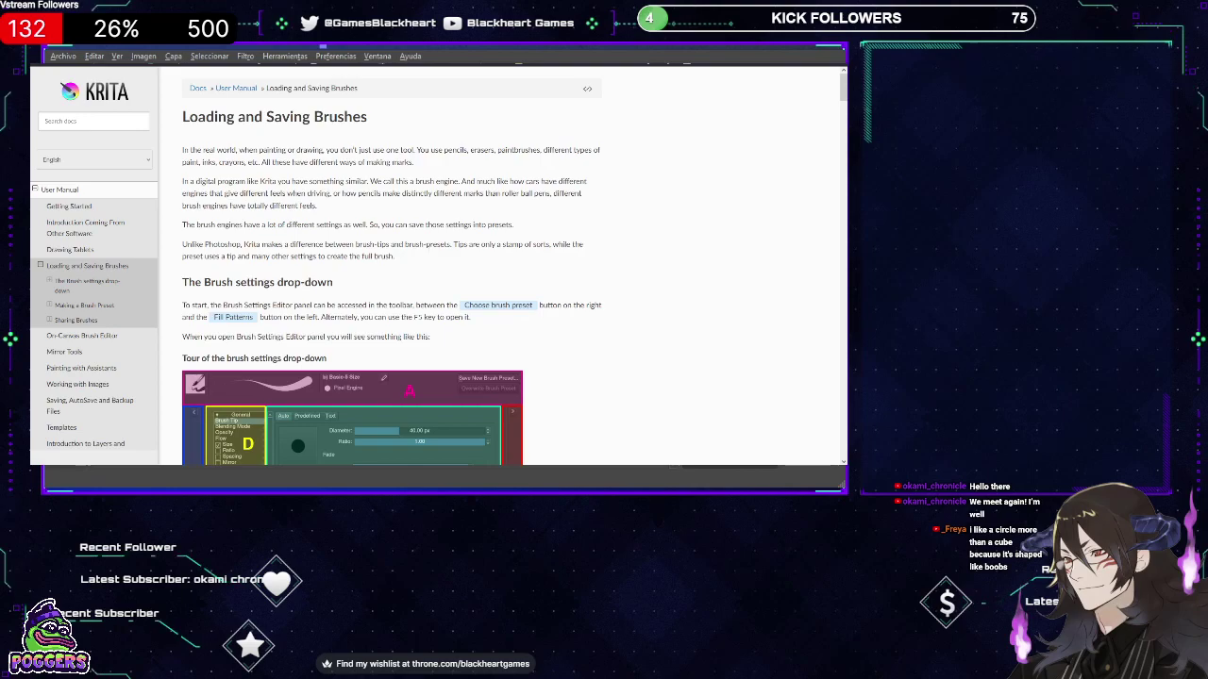
scroll(488, 267, "down", 1)
scroll(409, 225, "down", 1)
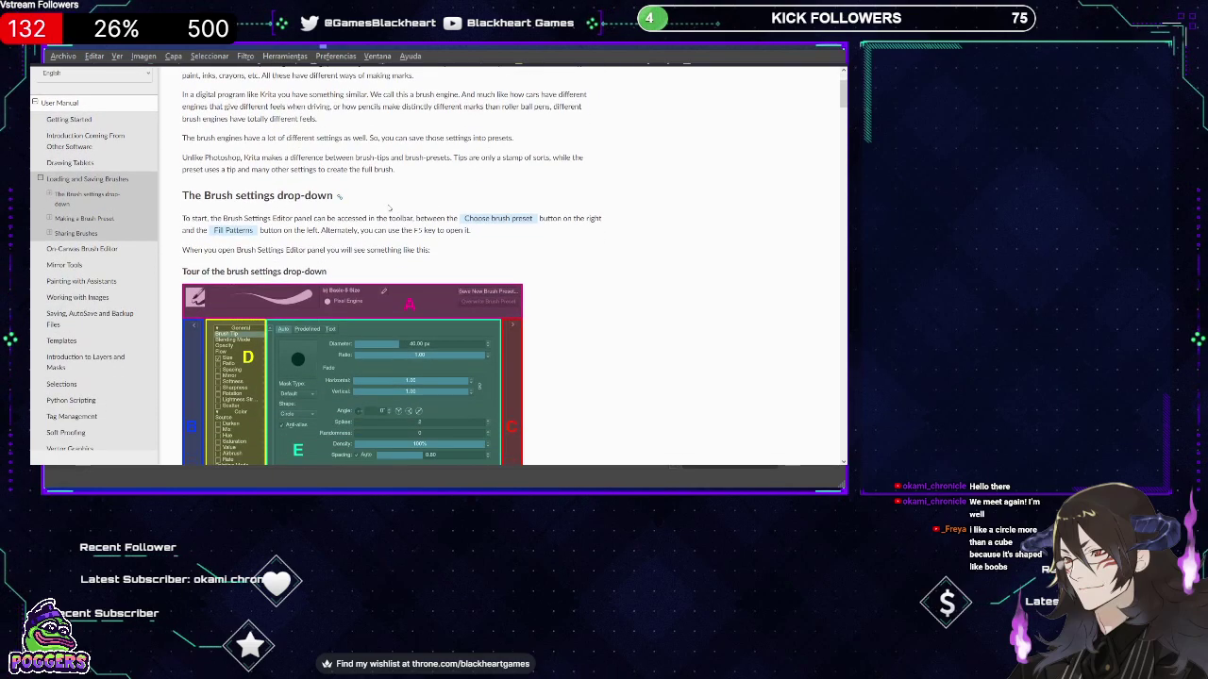
scroll(259, 167, "down", 1)
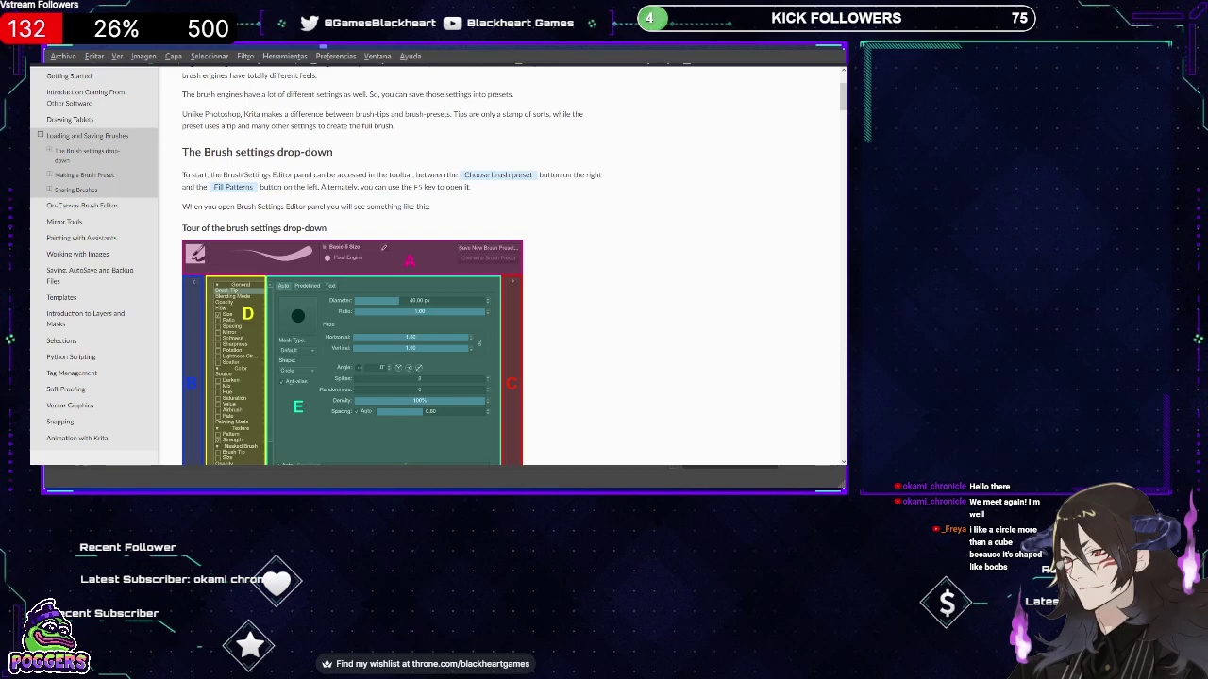
scroll(549, 188, "down", 2)
scroll(549, 186, "up", 1)
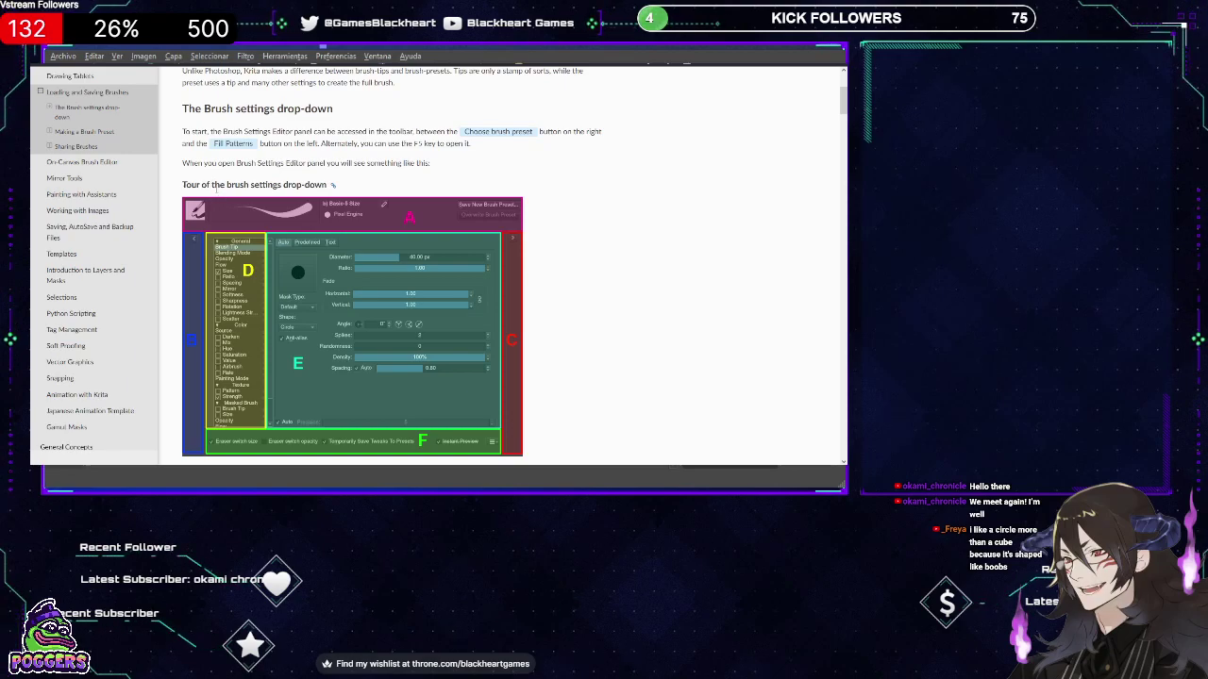
scroll(658, 204, "down", 2)
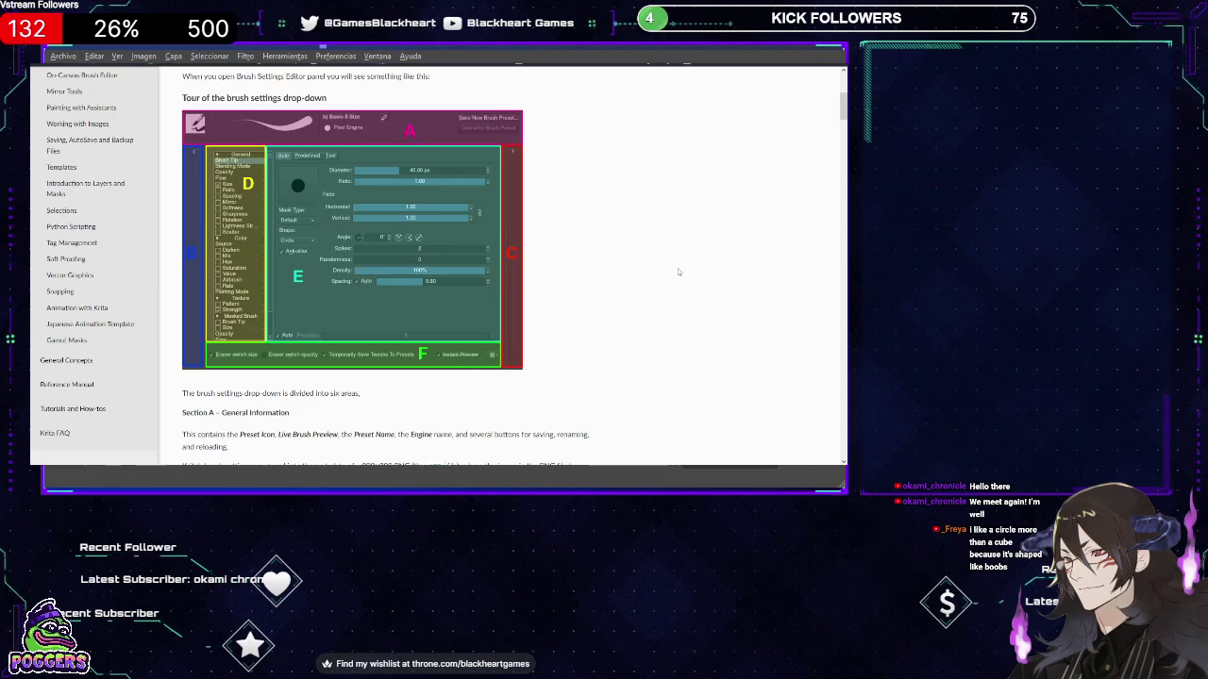
scroll(655, 248, "down", 2)
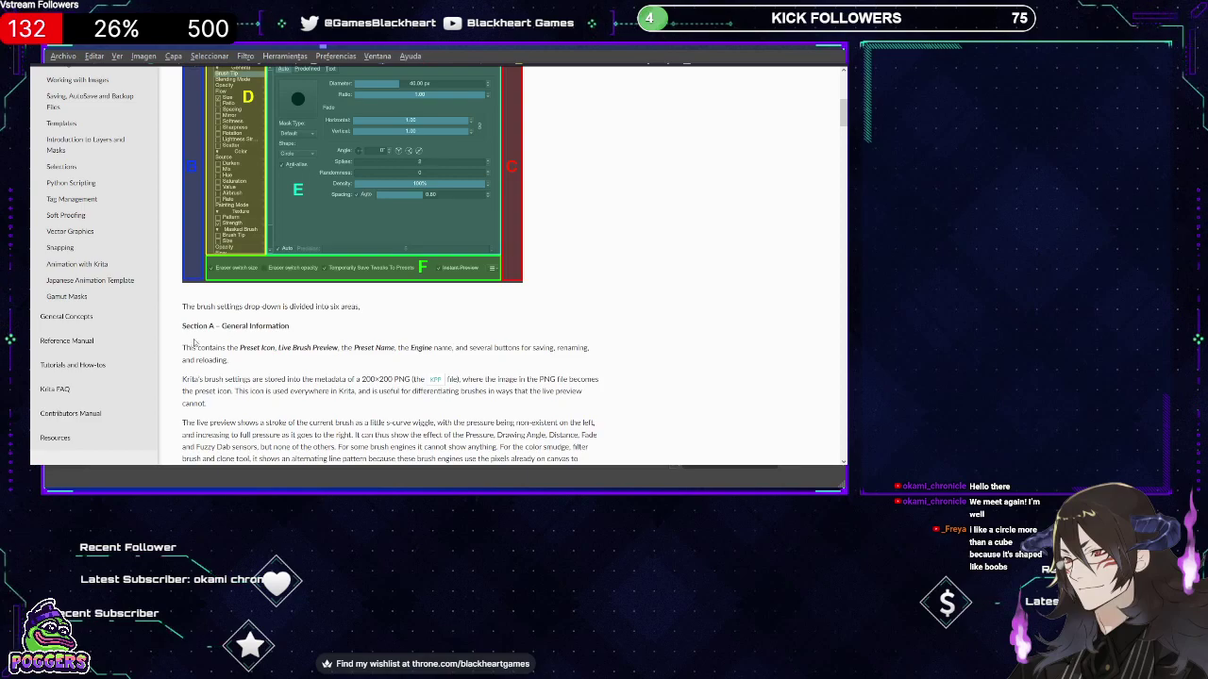
Read Section A – General Information on the preset icon, live brush preview and renaming, comparing it with the tour image.
scroll(194, 342, "up", 3)
scroll(253, 286, "down", 5)
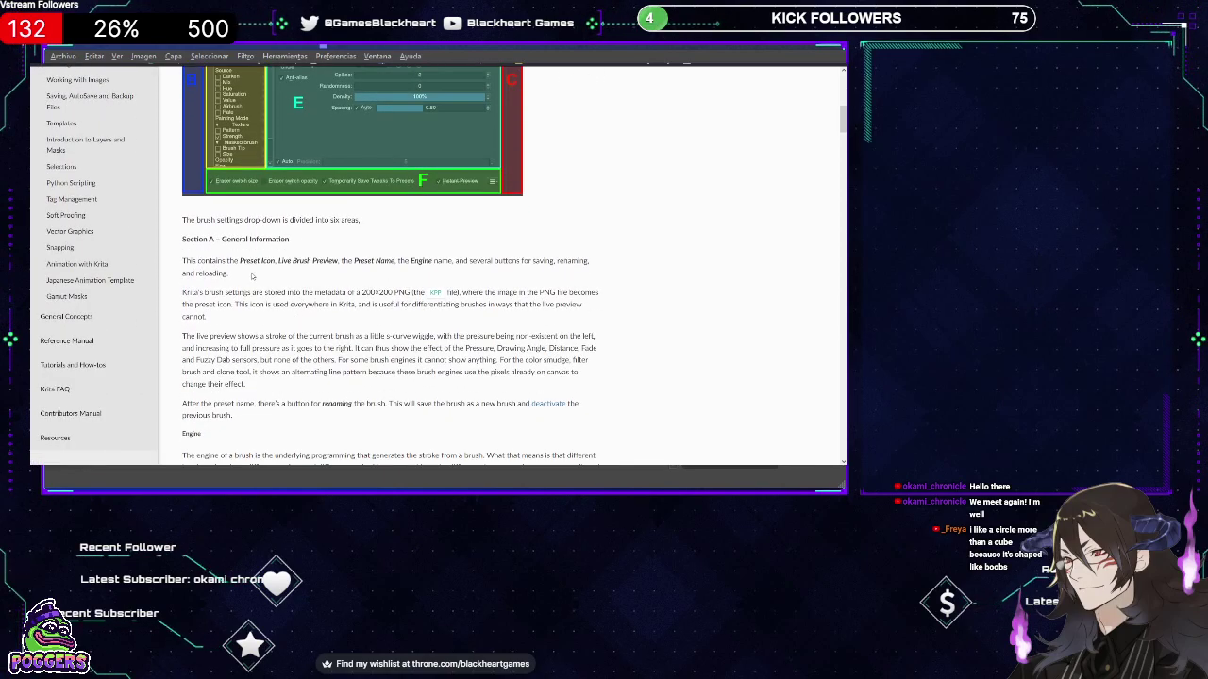
scroll(253, 286, "down", 1)
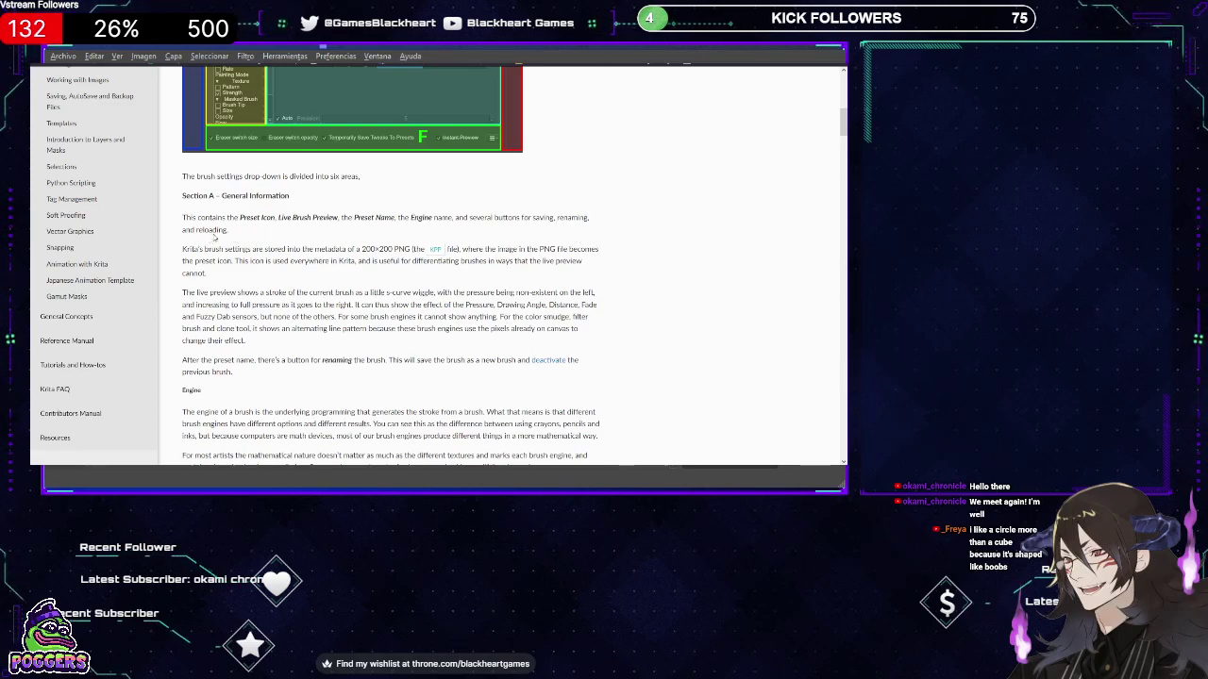
scroll(392, 264, "down", 2)
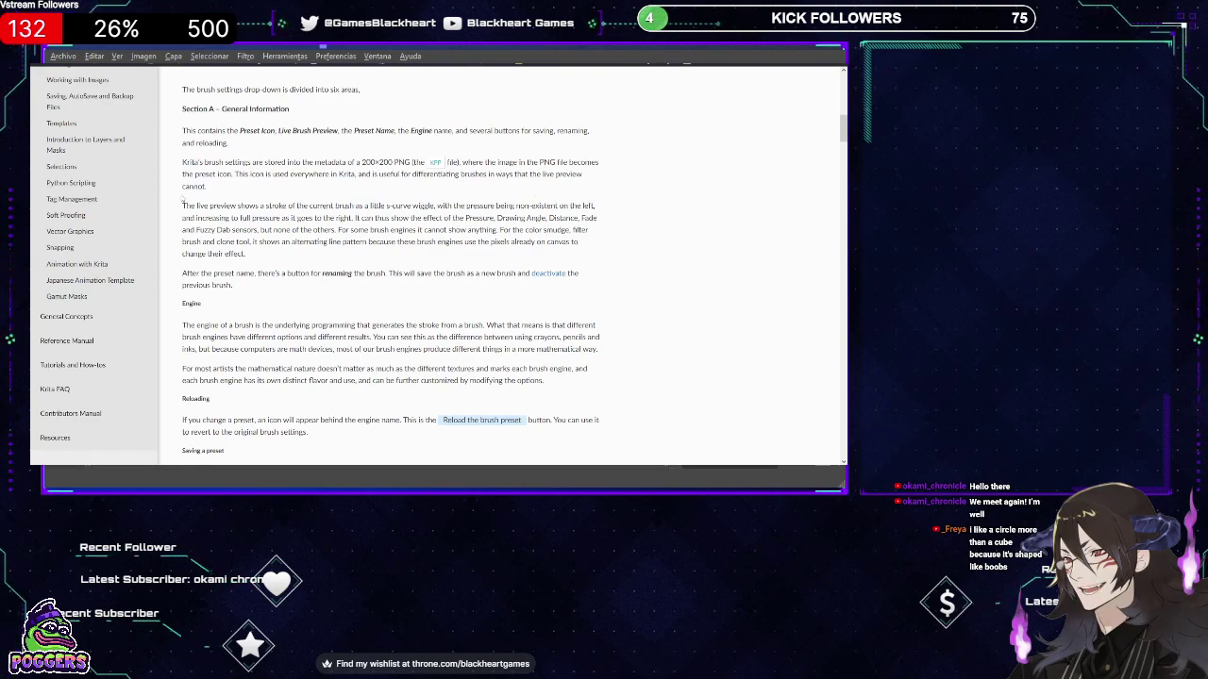
scroll(191, 197, "down", 1)
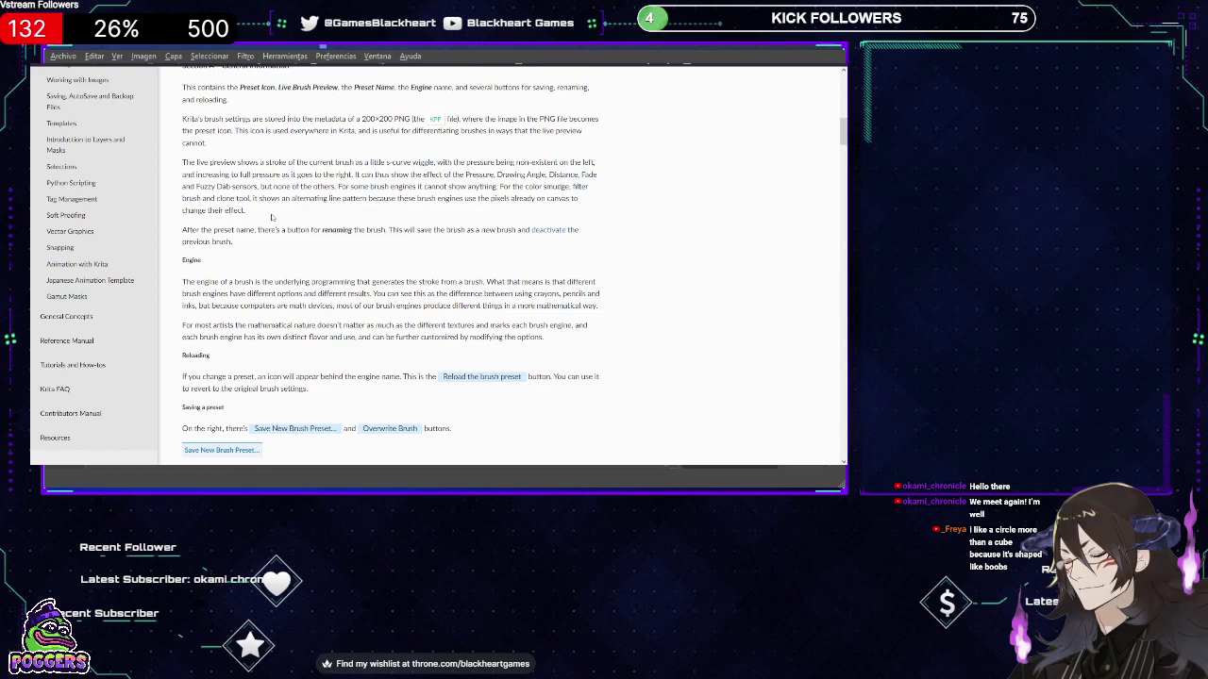
scroll(281, 230, "up", 10)
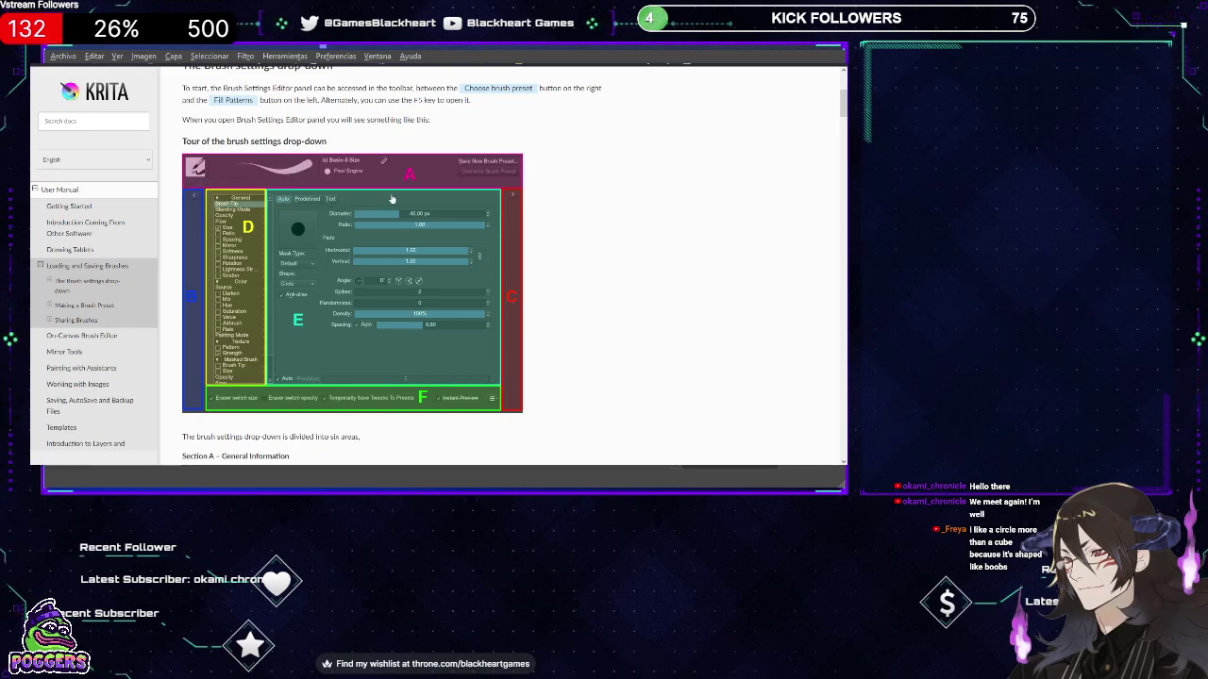
scroll(467, 255, "down", 5)
scroll(466, 255, "down", 1)
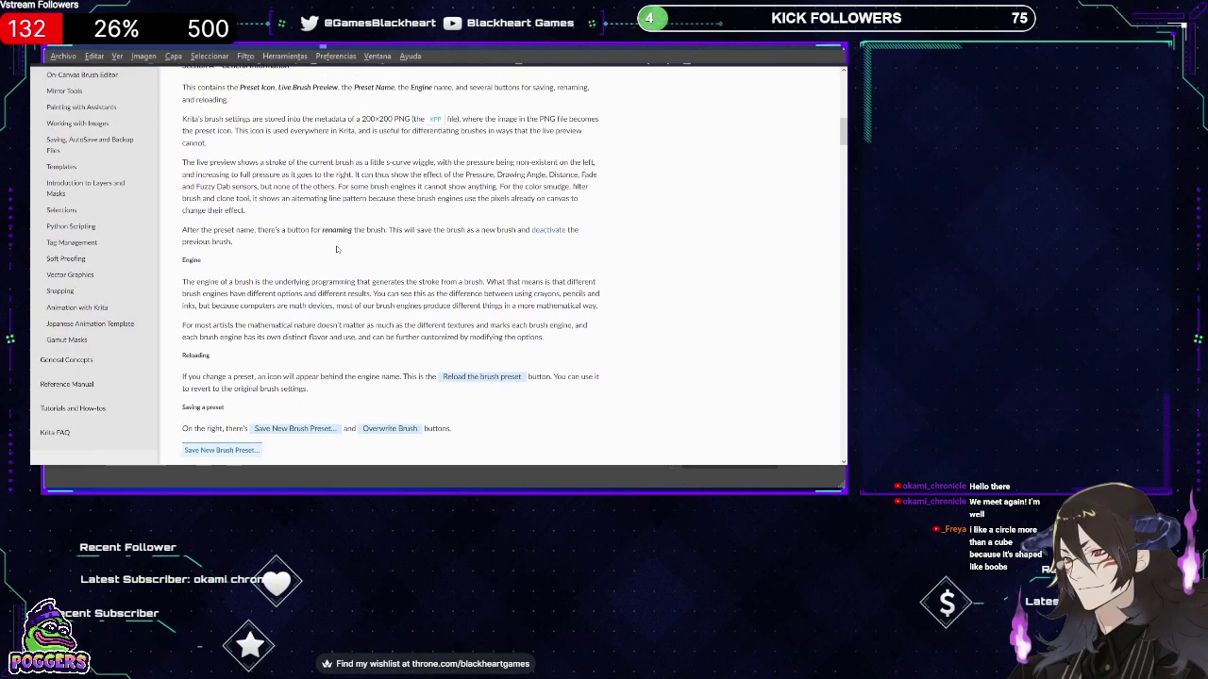
scroll(336, 248, "up", 1)
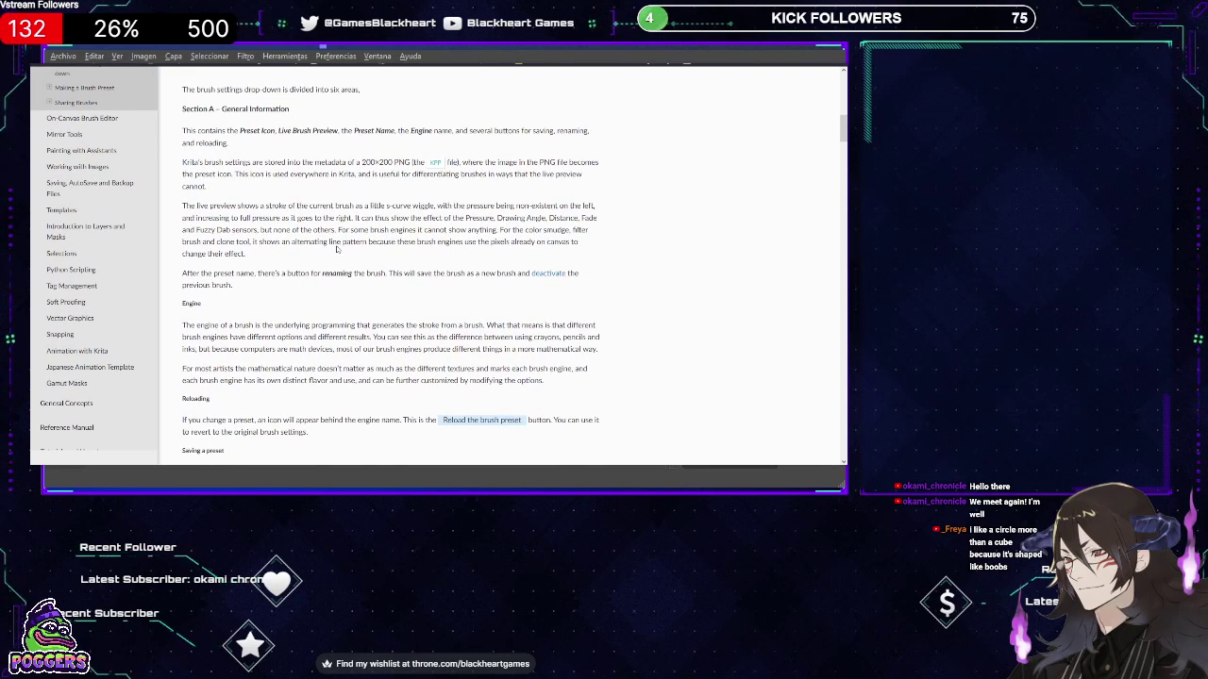
scroll(302, 236, "down", 1)
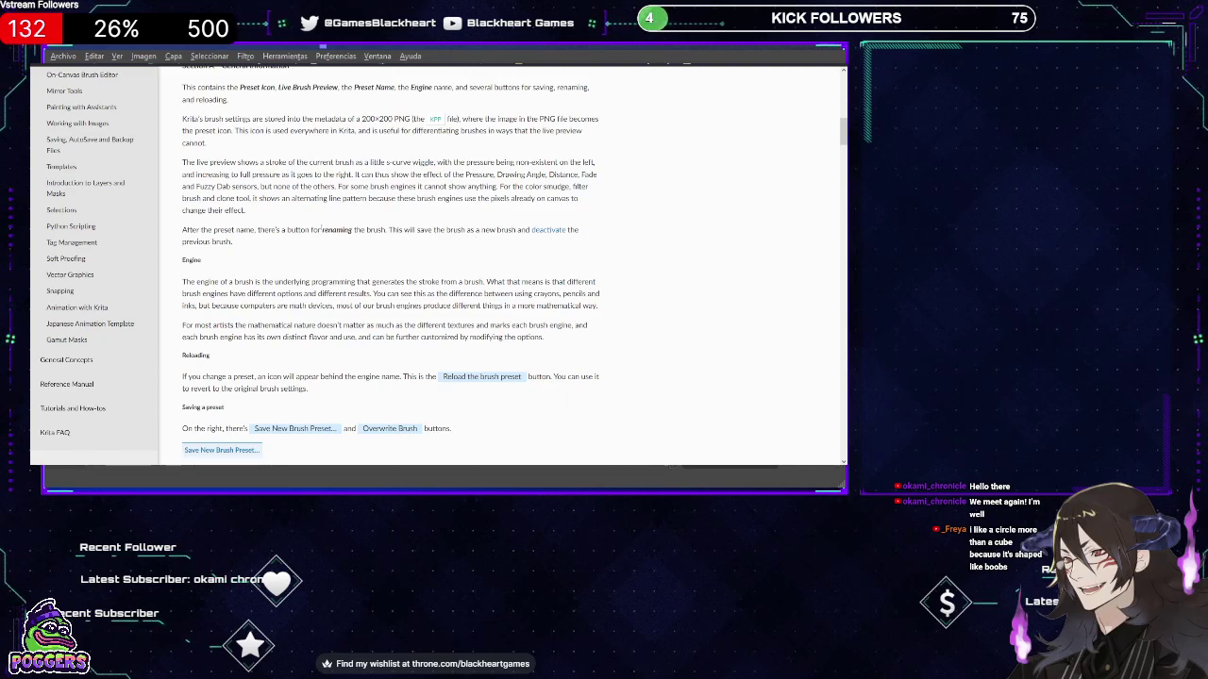
Read the Engine, Reloading and Saving a preset passages, including the Save New Brush Preset and Overwrite Brush descriptions.
scroll(243, 259, "down", 3)
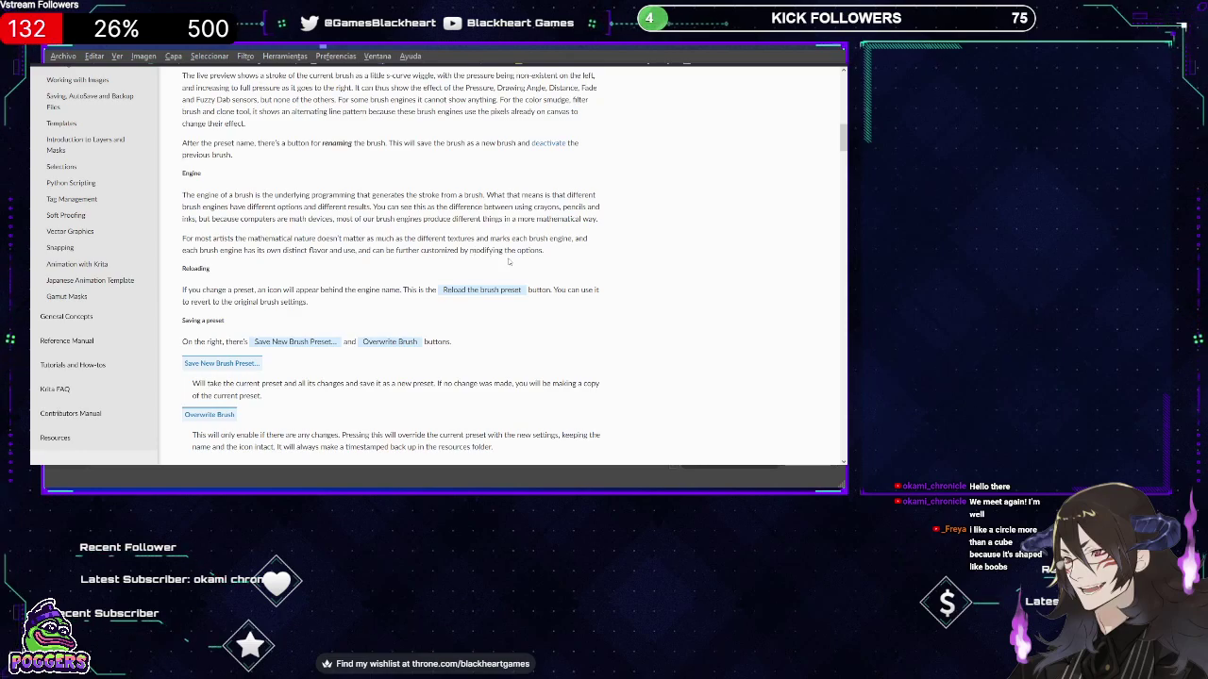
scroll(243, 248, "down", 1)
scroll(243, 235, "down", 1)
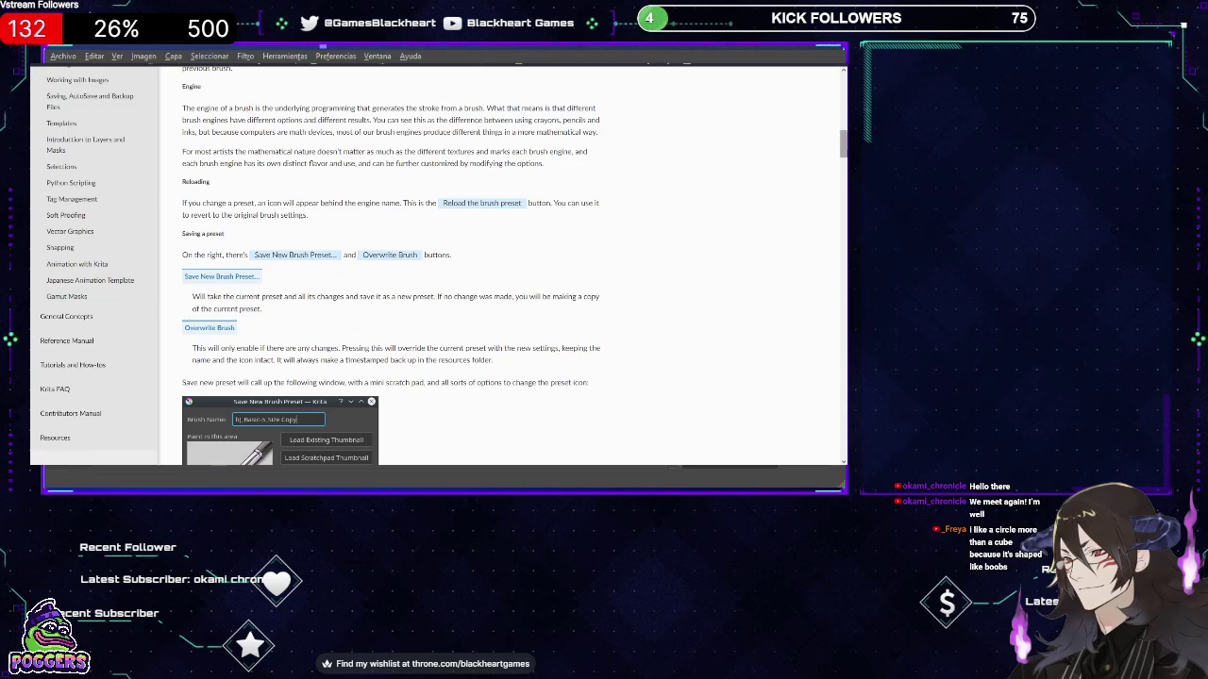
scroll(434, 264, "up", 10)
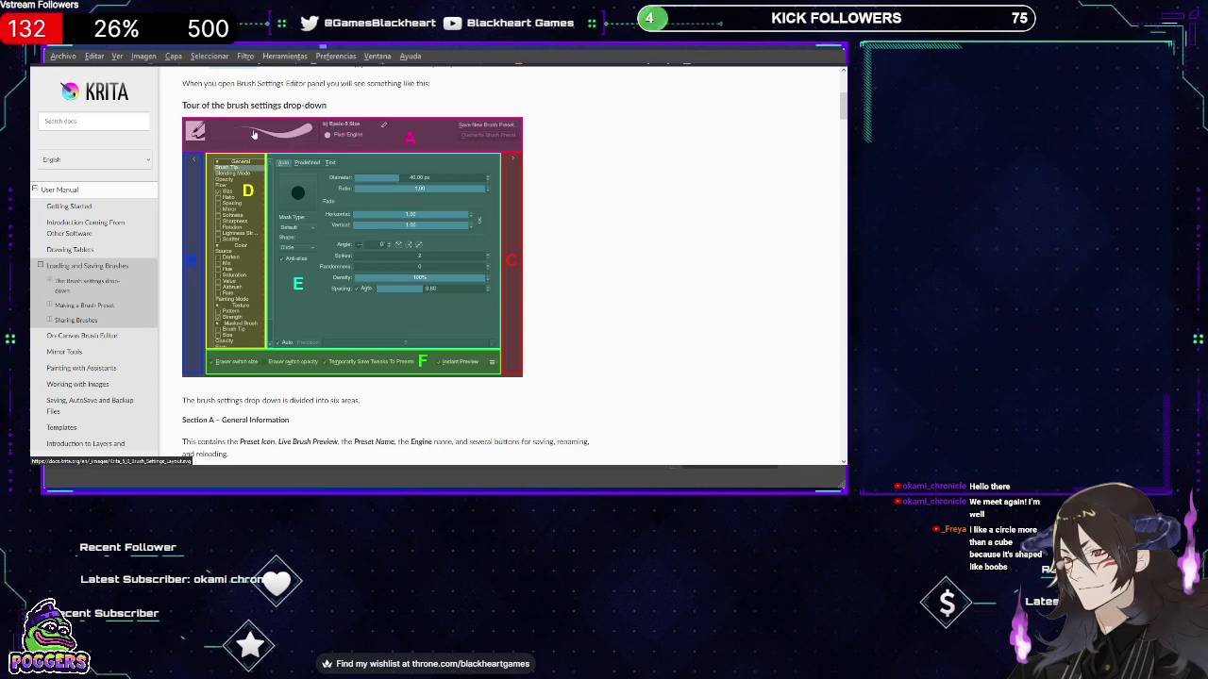
left_click_drag(846, 117, 841, 154)
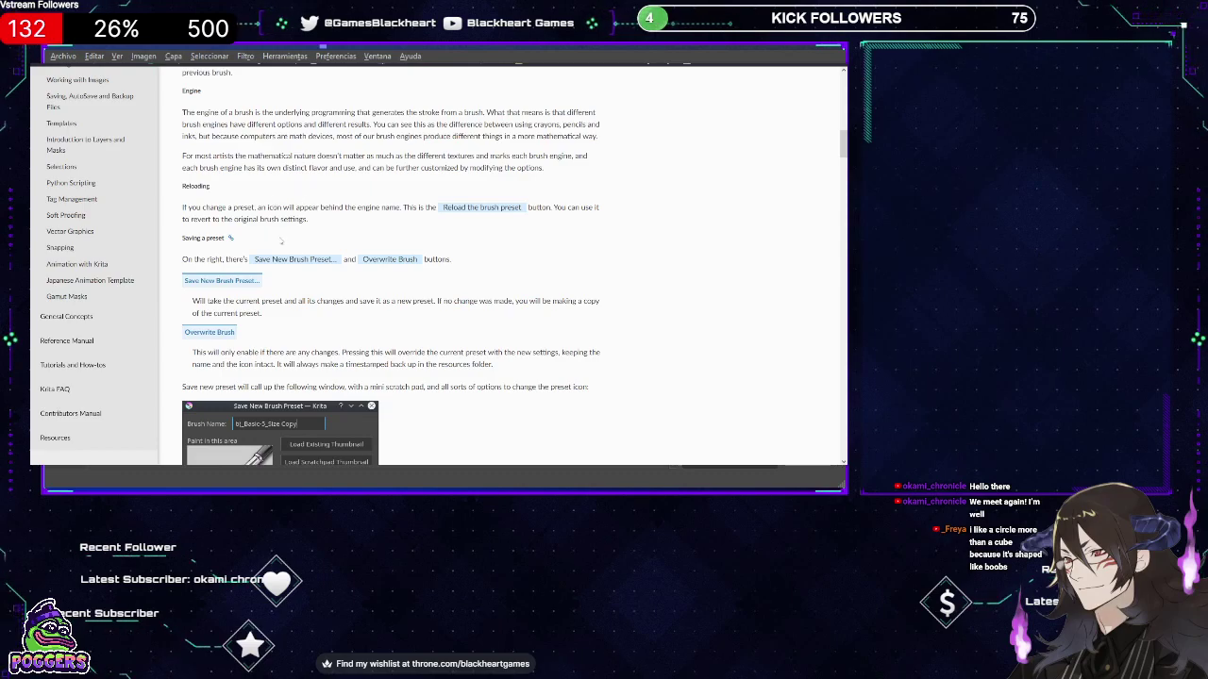
scroll(252, 259, "down", 1)
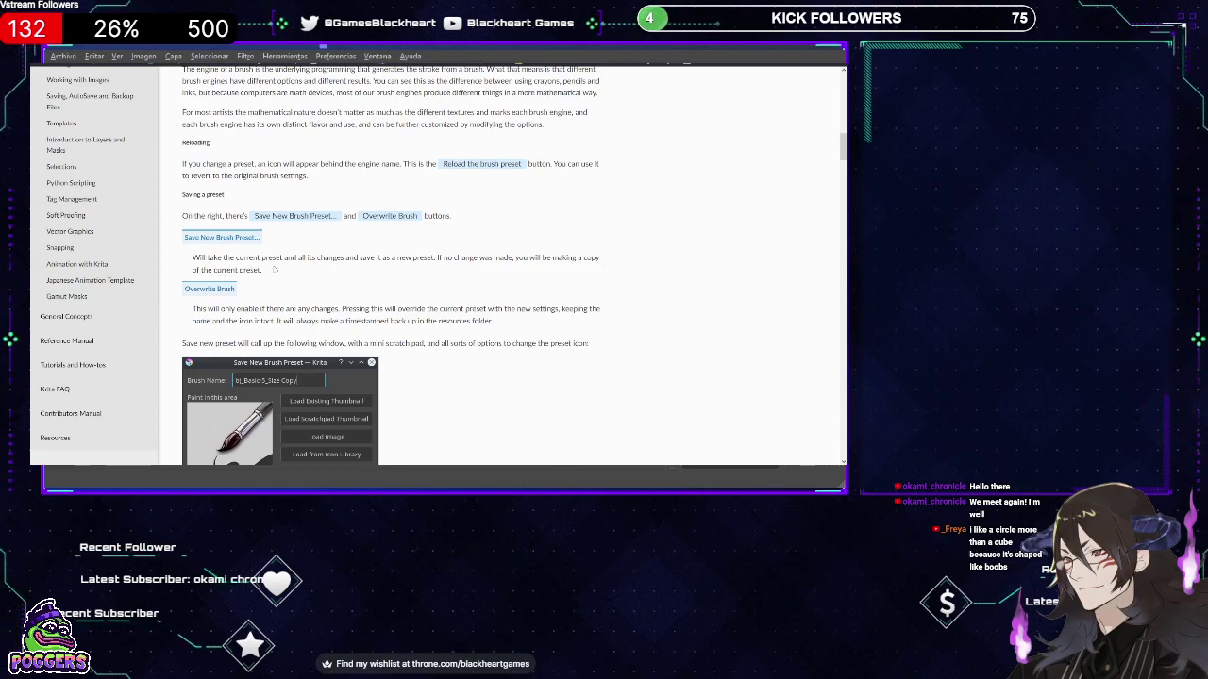
scroll(269, 273, "down", 2)
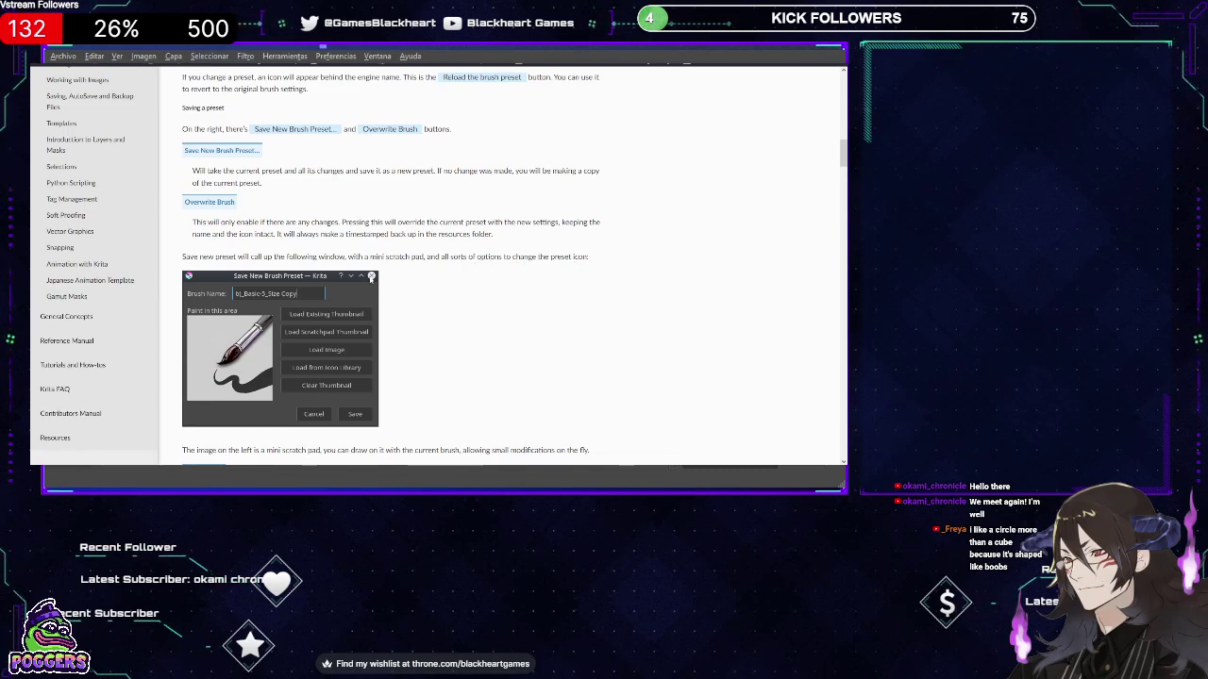
Examine the Save New Brush Preset dialog image and read its options, from Brush Name through Clear Thumbnail.
scroll(370, 276, "down", 3)
scroll(329, 246, "down", 2)
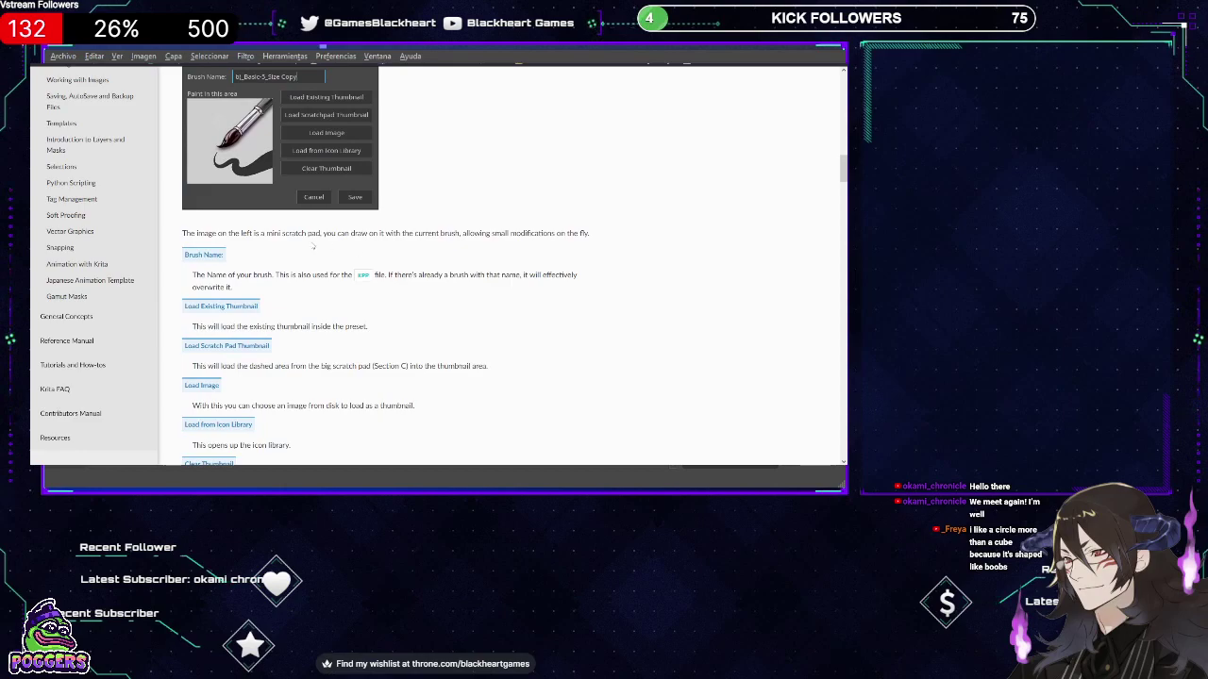
scroll(222, 257, "up", 1)
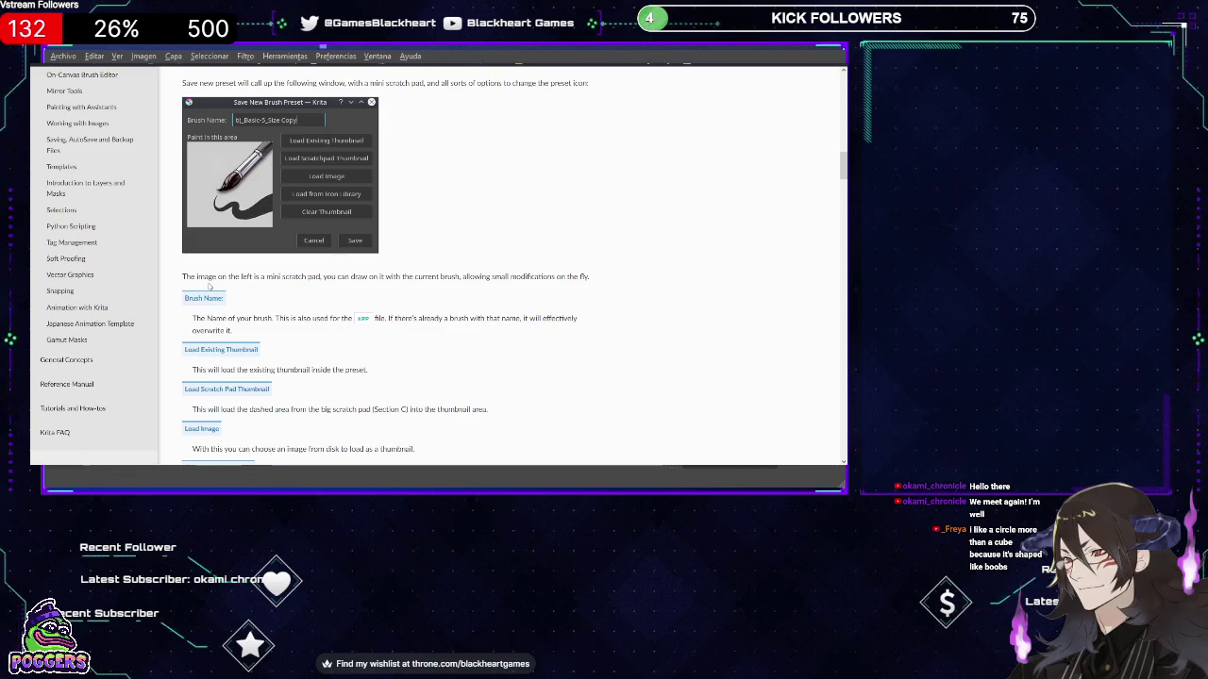
scroll(209, 286, "down", 1)
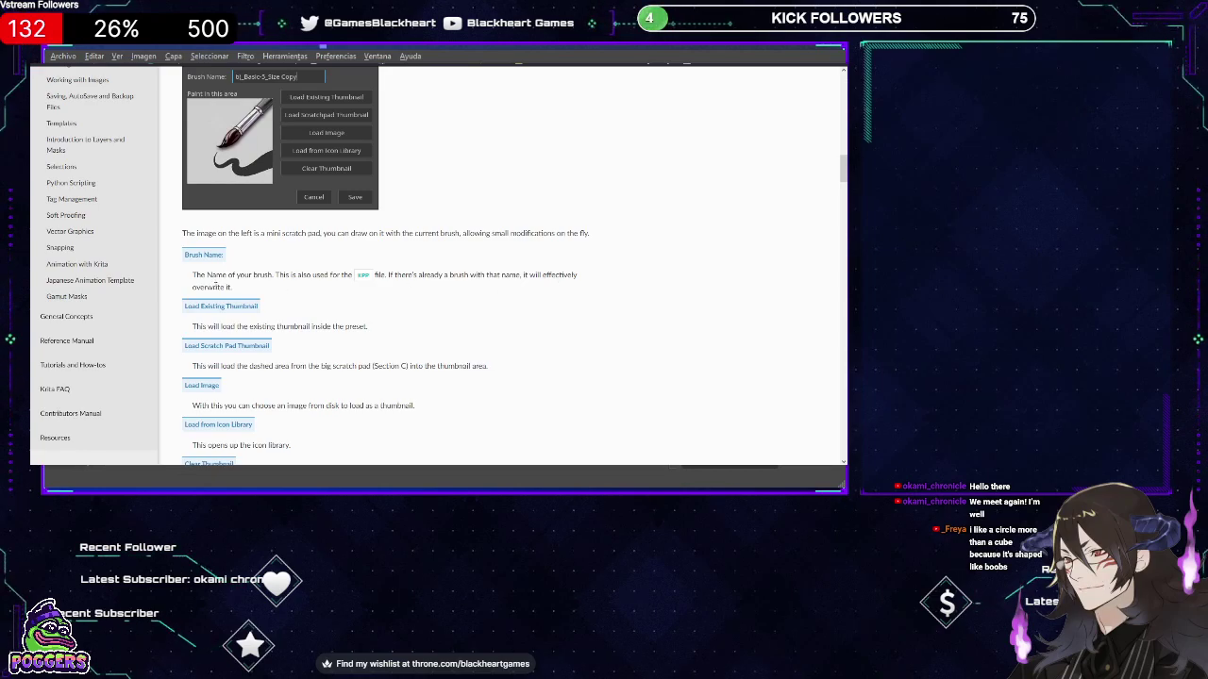
scroll(217, 290, "down", 1)
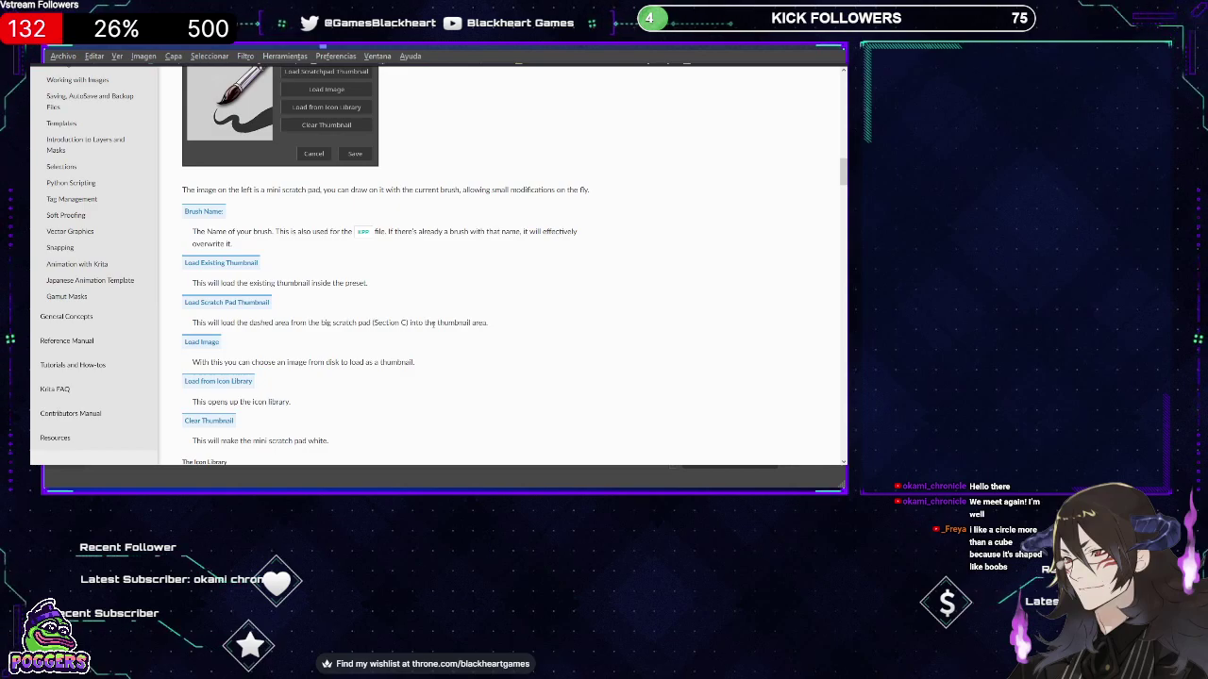
scroll(433, 323, "down", 2)
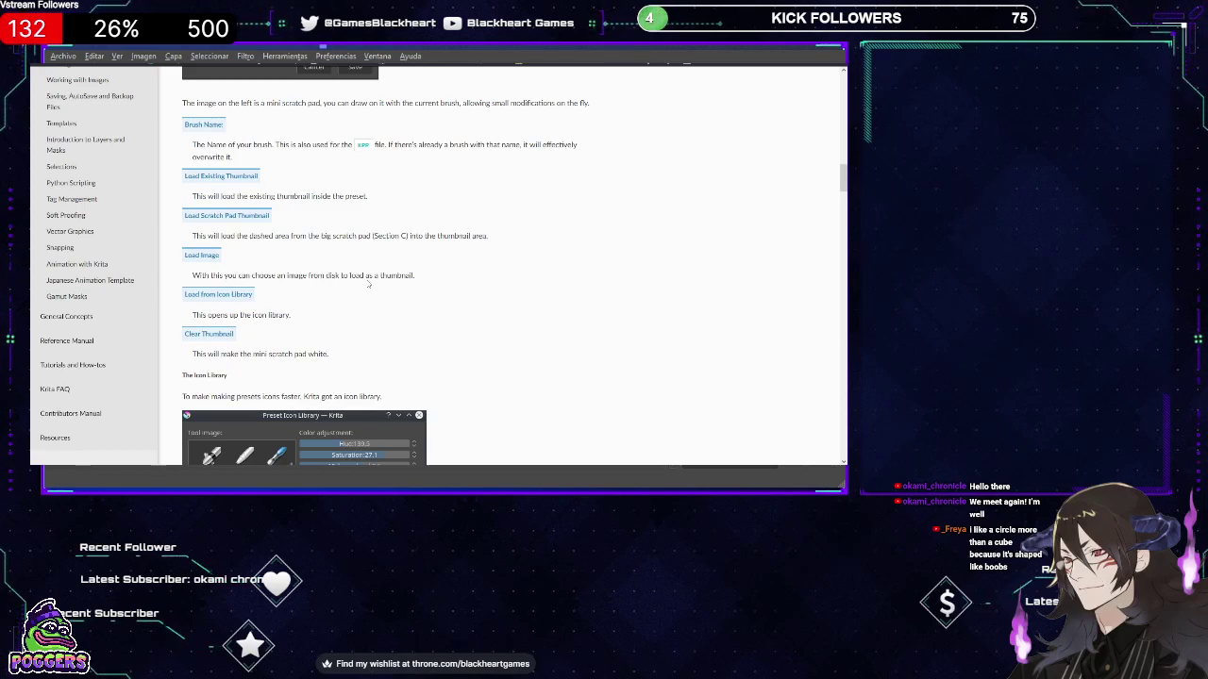
scroll(368, 283, "down", 2)
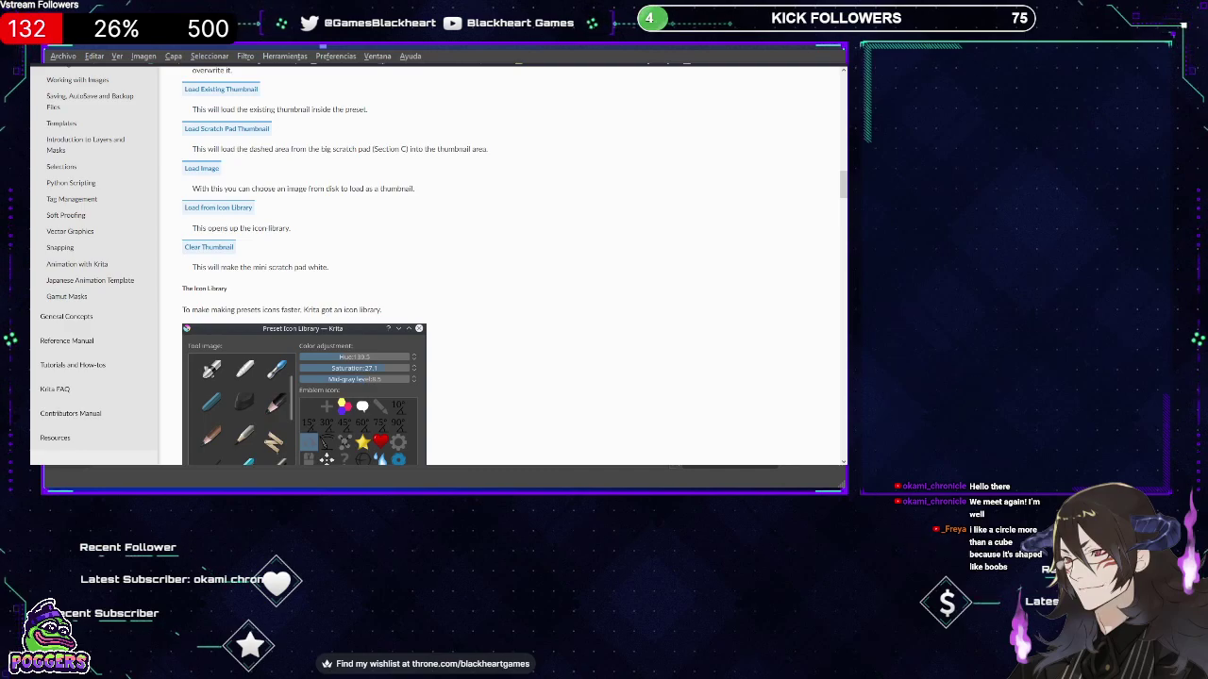
scroll(299, 230, "down", 2)
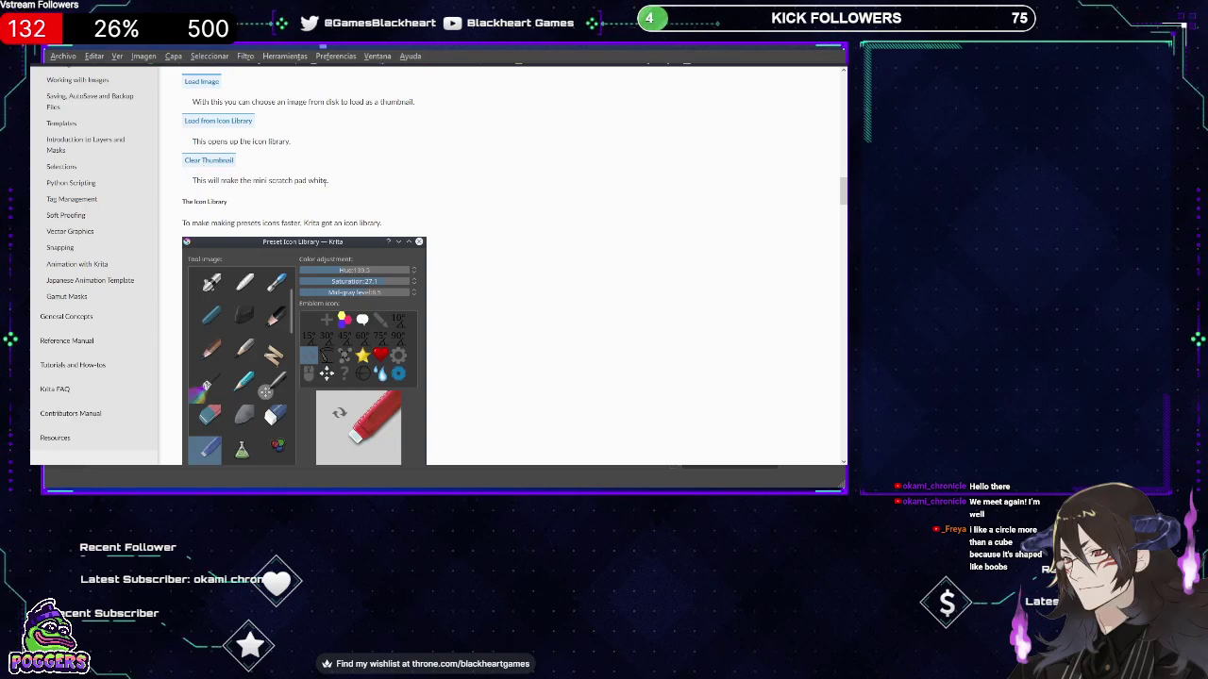
Examine the Preset Icon Library image and read how tool icons, emblems and custom icon folders work.
scroll(194, 186, "down", 1)
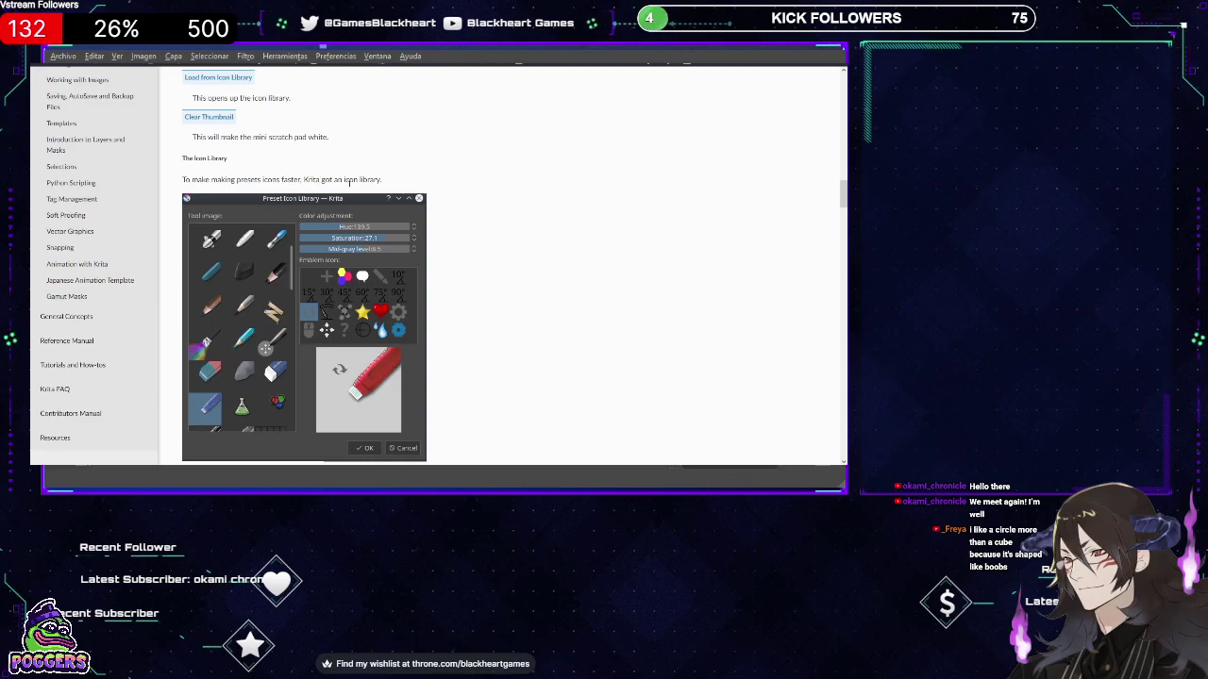
scroll(485, 195, "down", 2)
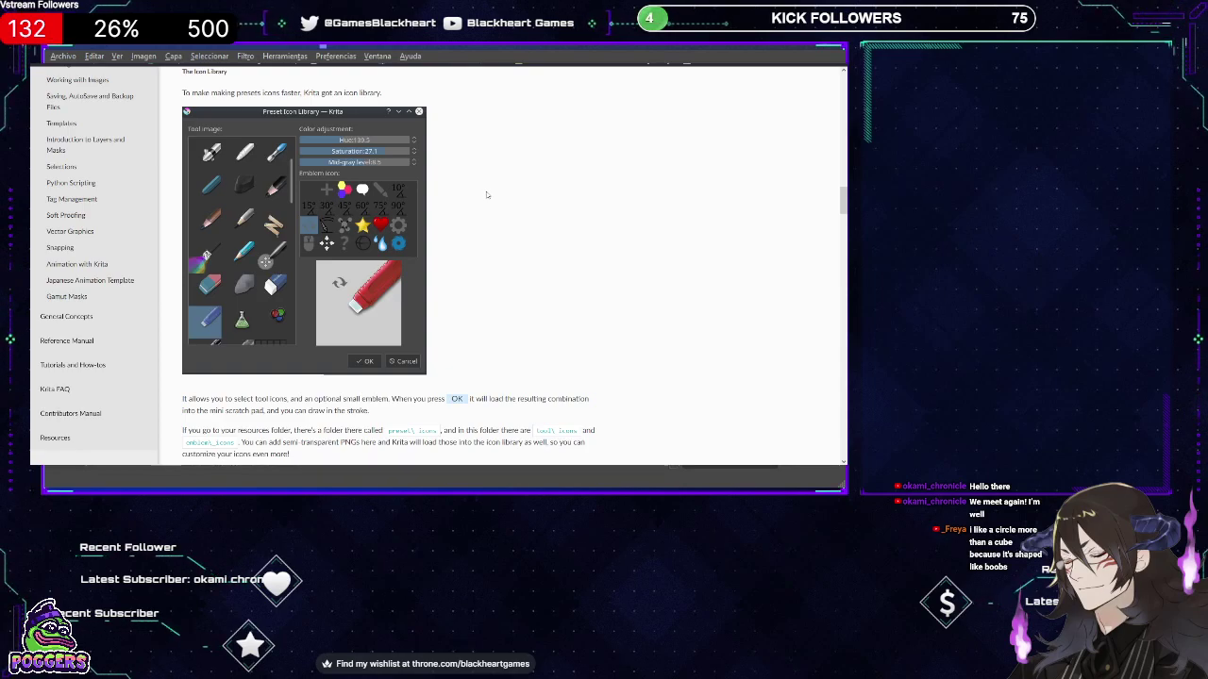
scroll(487, 195, "down", 3)
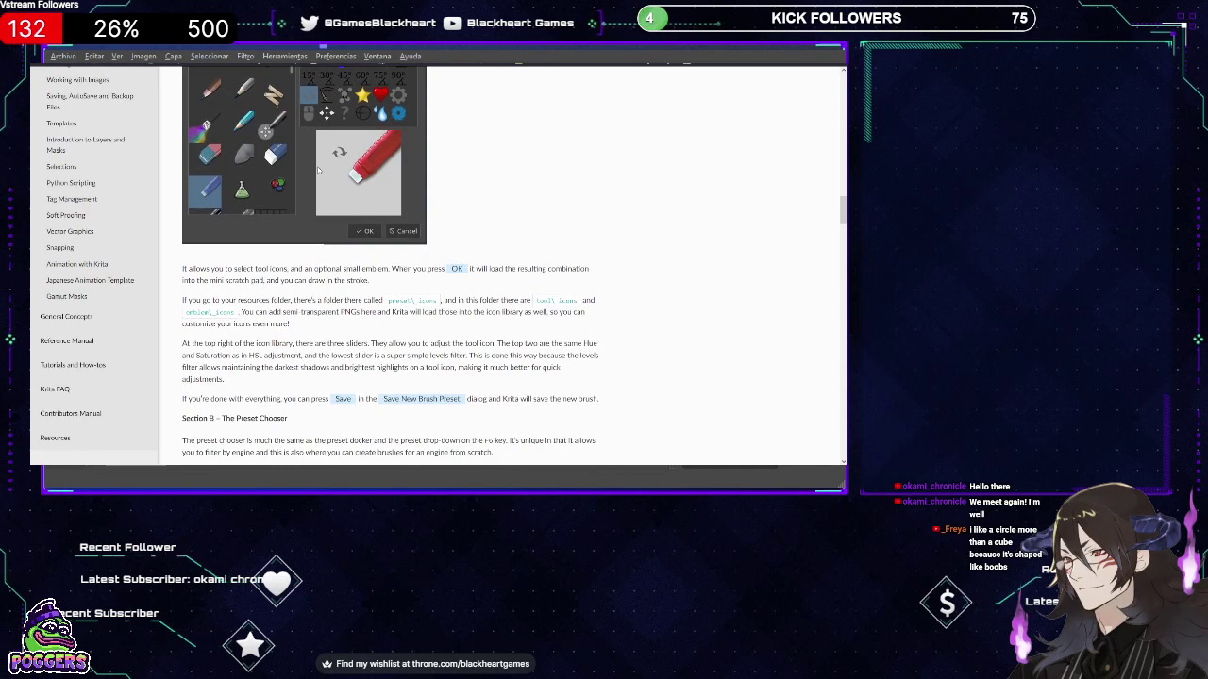
scroll(318, 170, "down", 1)
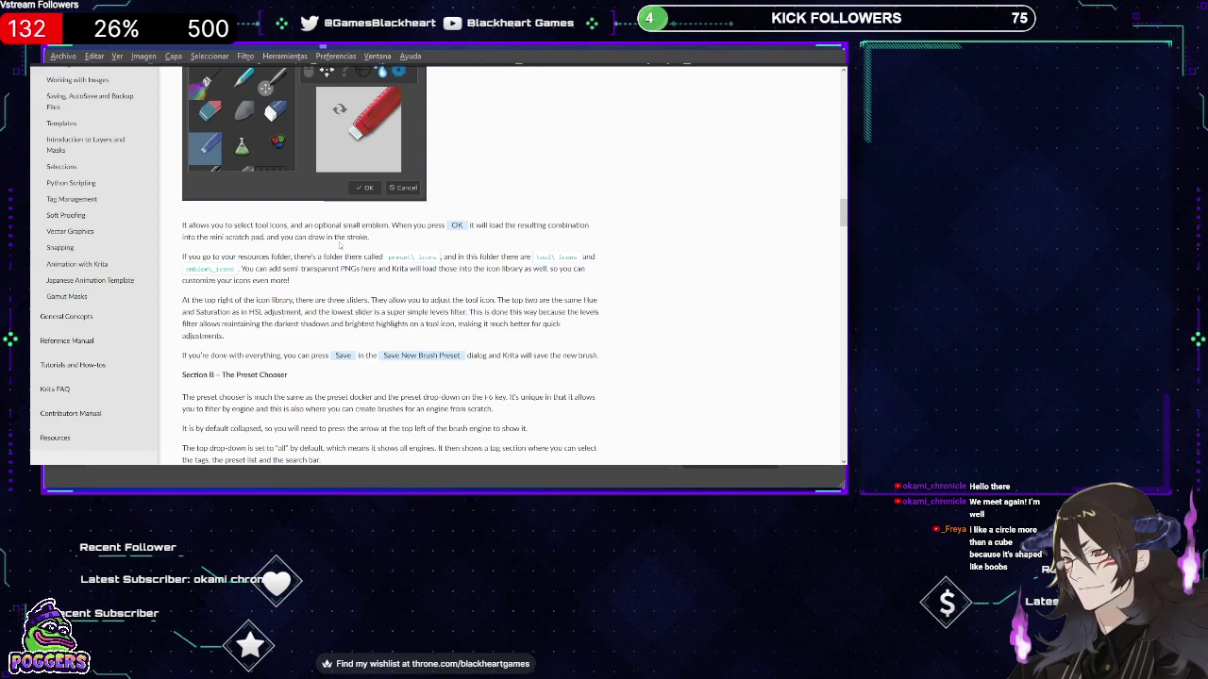
scroll(339, 245, "up", 1)
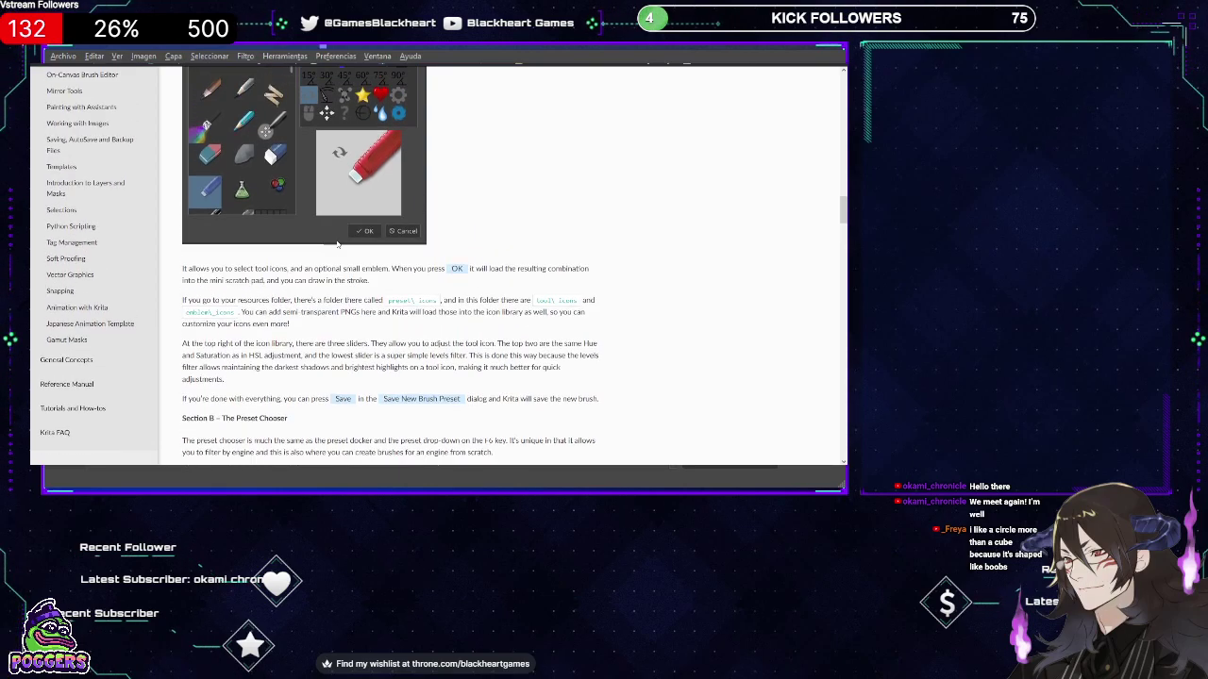
scroll(415, 246, "up", 2)
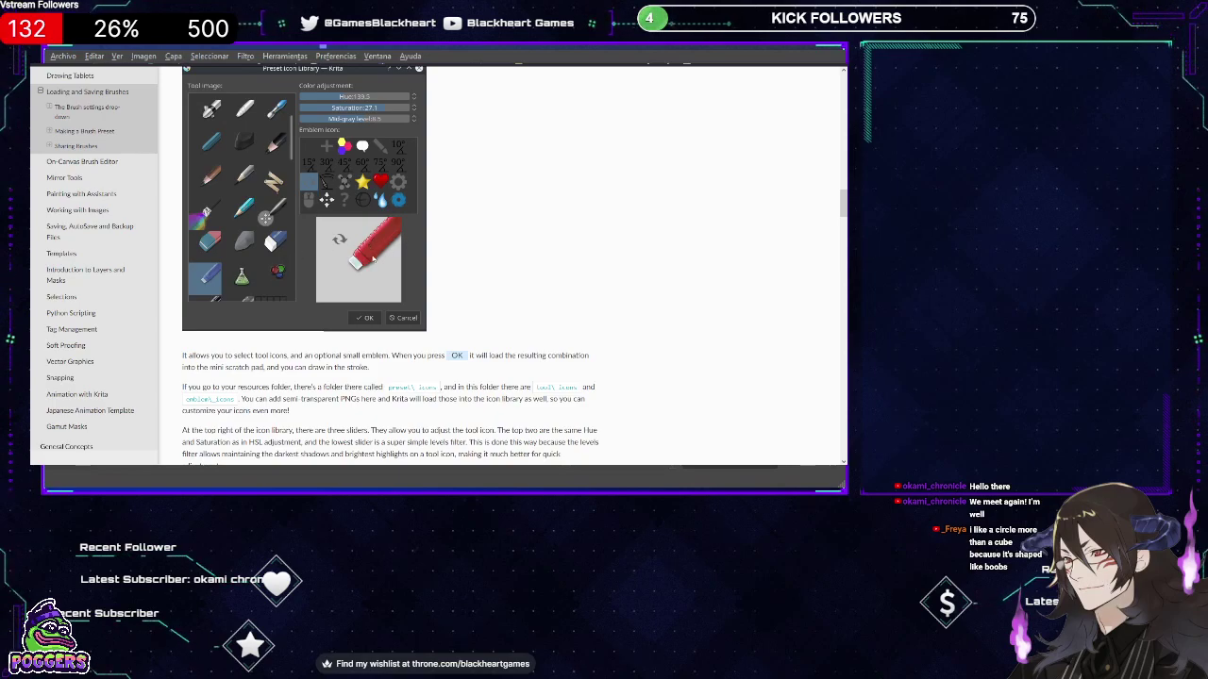
scroll(307, 300, "down", 3)
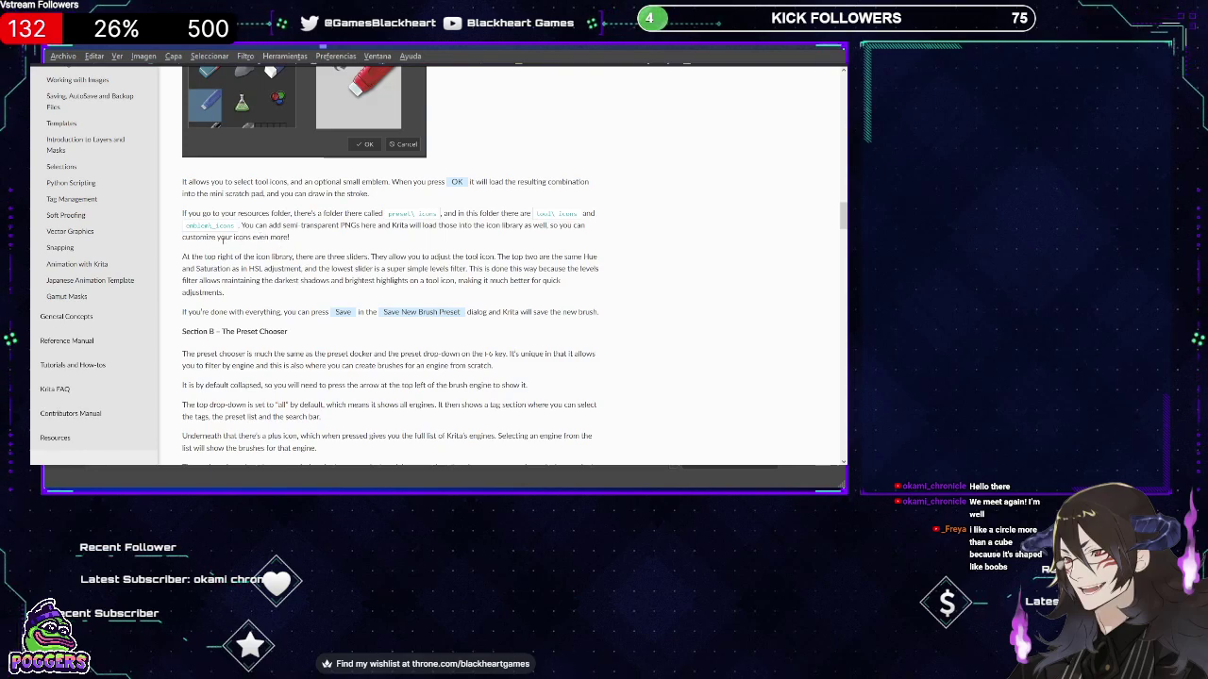
scroll(226, 217, "down", 2)
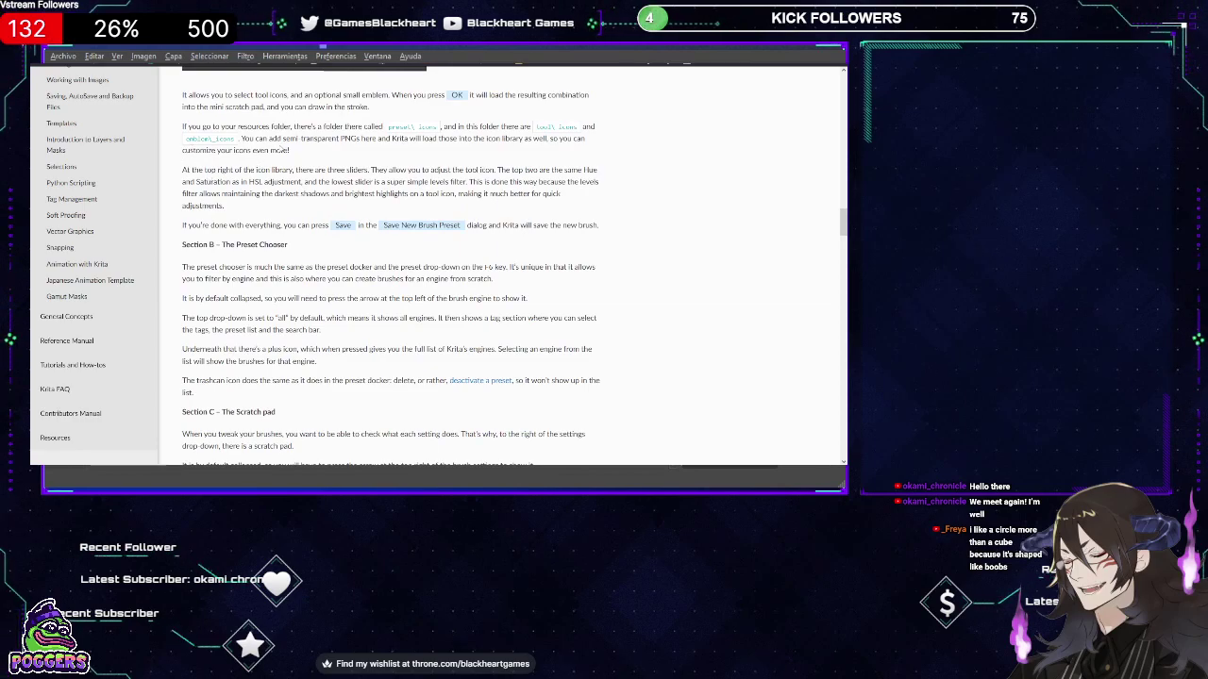
Read about the icon library's custom icon folders and adjustment sliders, and Section B – The Preset Chooser.
scroll(263, 120, "up", 5)
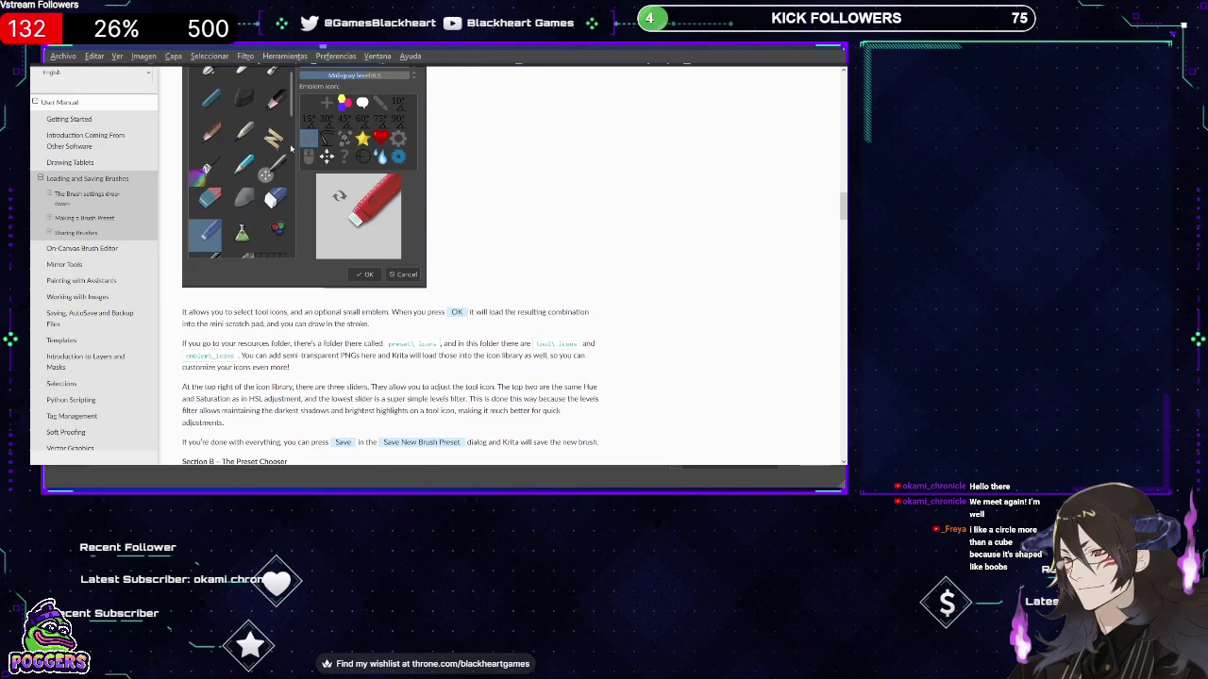
scroll(263, 120, "up", 1)
scroll(253, 214, "down", 5)
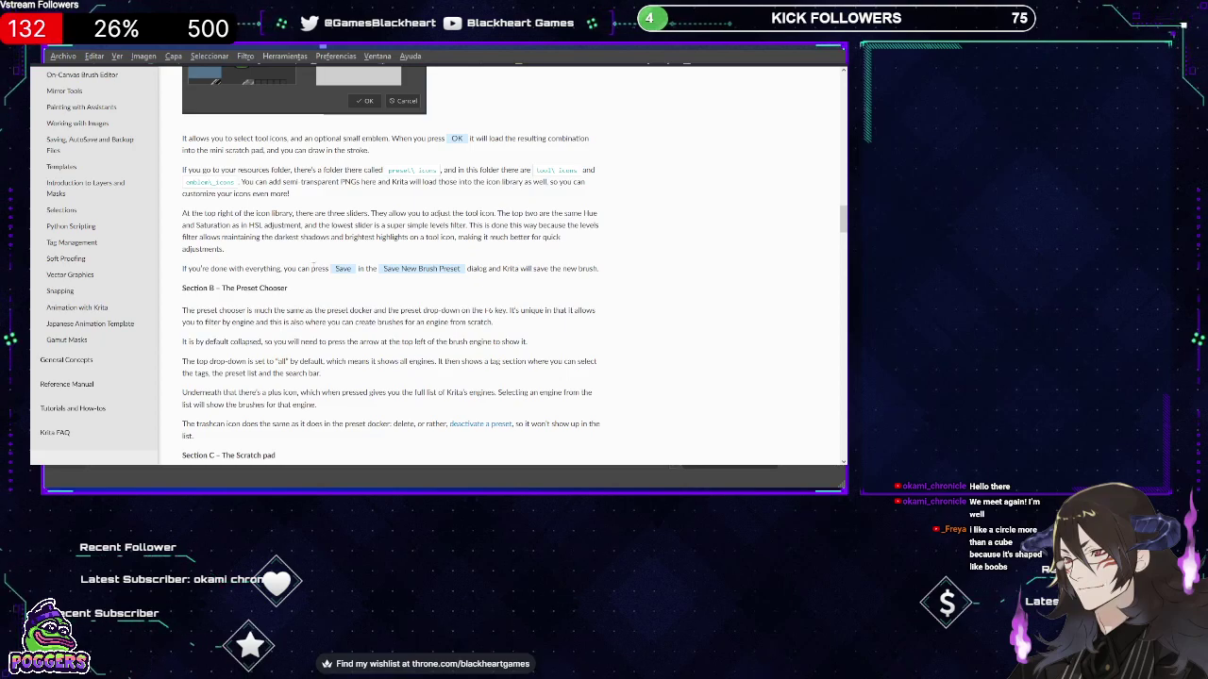
scroll(249, 213, "down", 2)
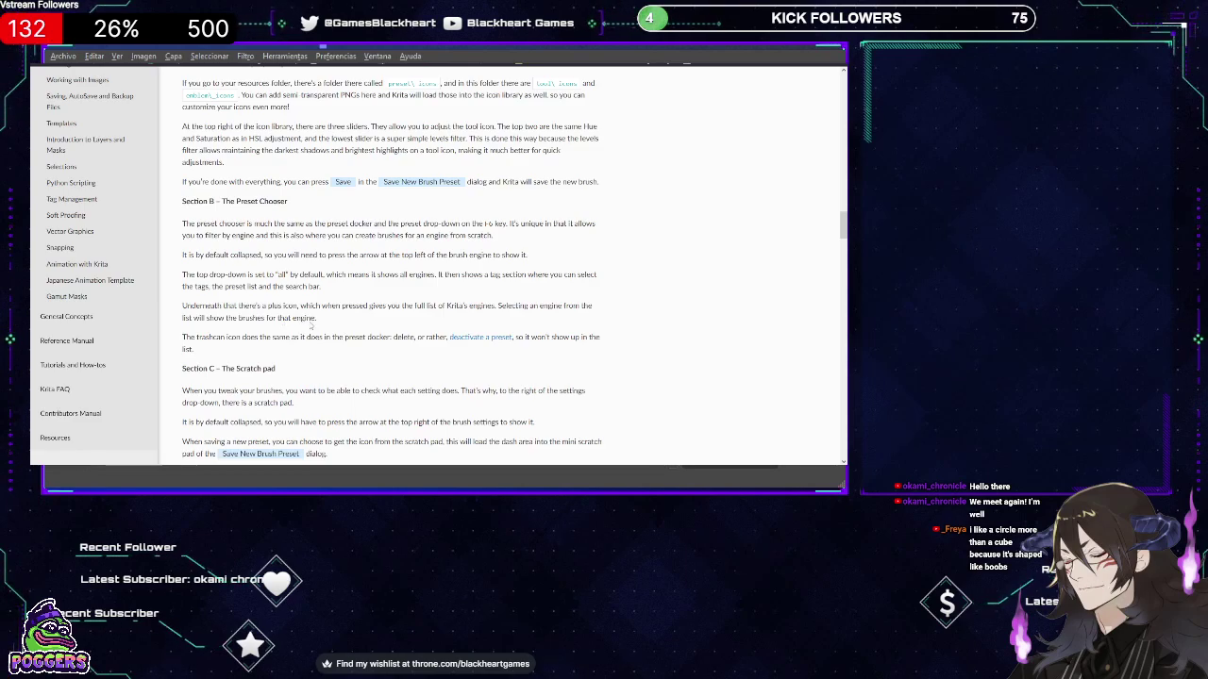
scroll(264, 281, "down", 2)
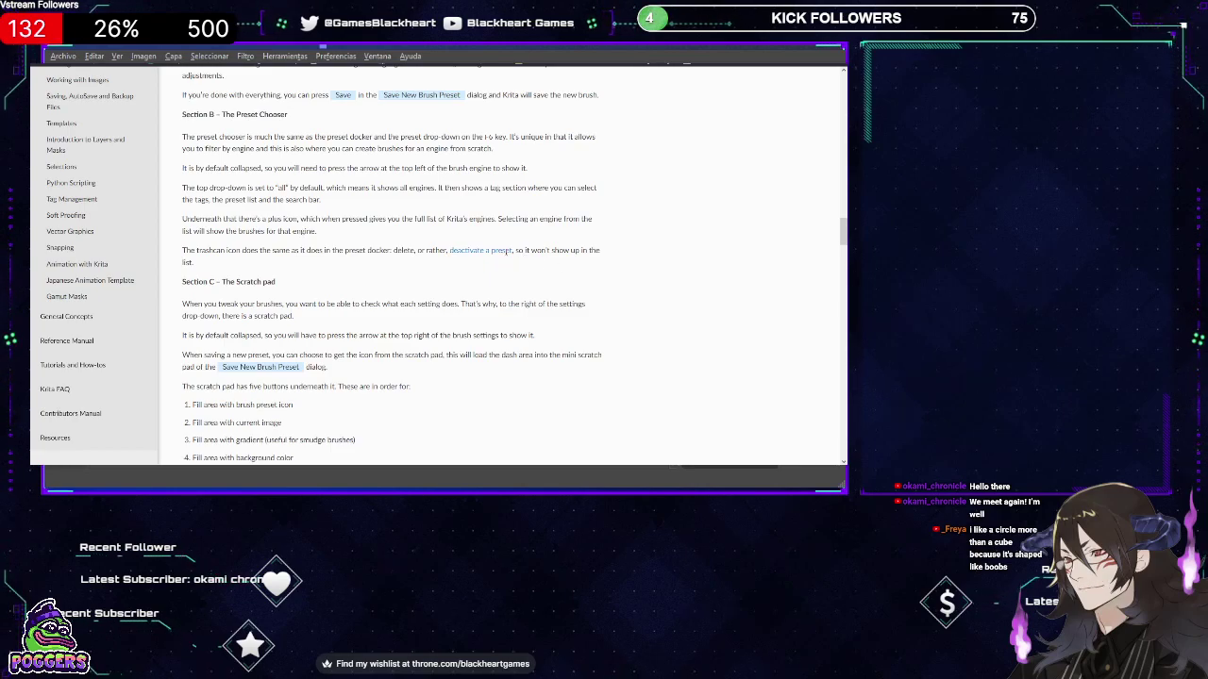
Read Section C – The Scratch pad, including its five fill and reset buttons, and Section D – The Options List.
scroll(211, 271, "down", 3)
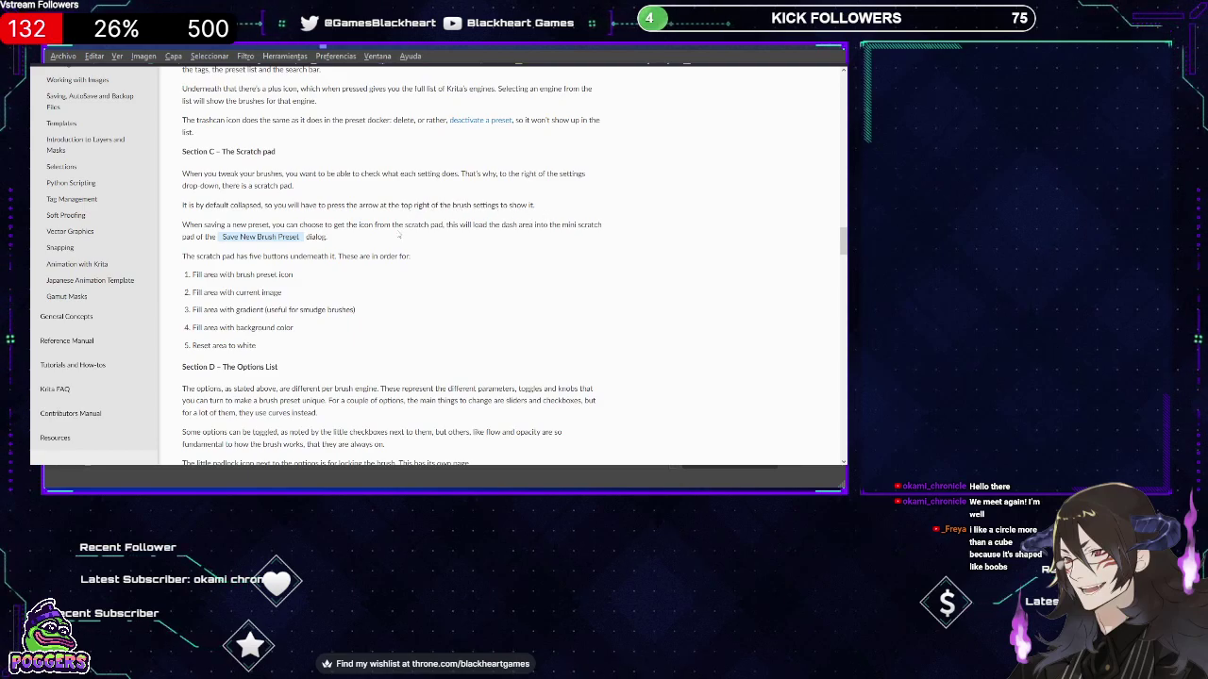
scroll(300, 205, "down", 1)
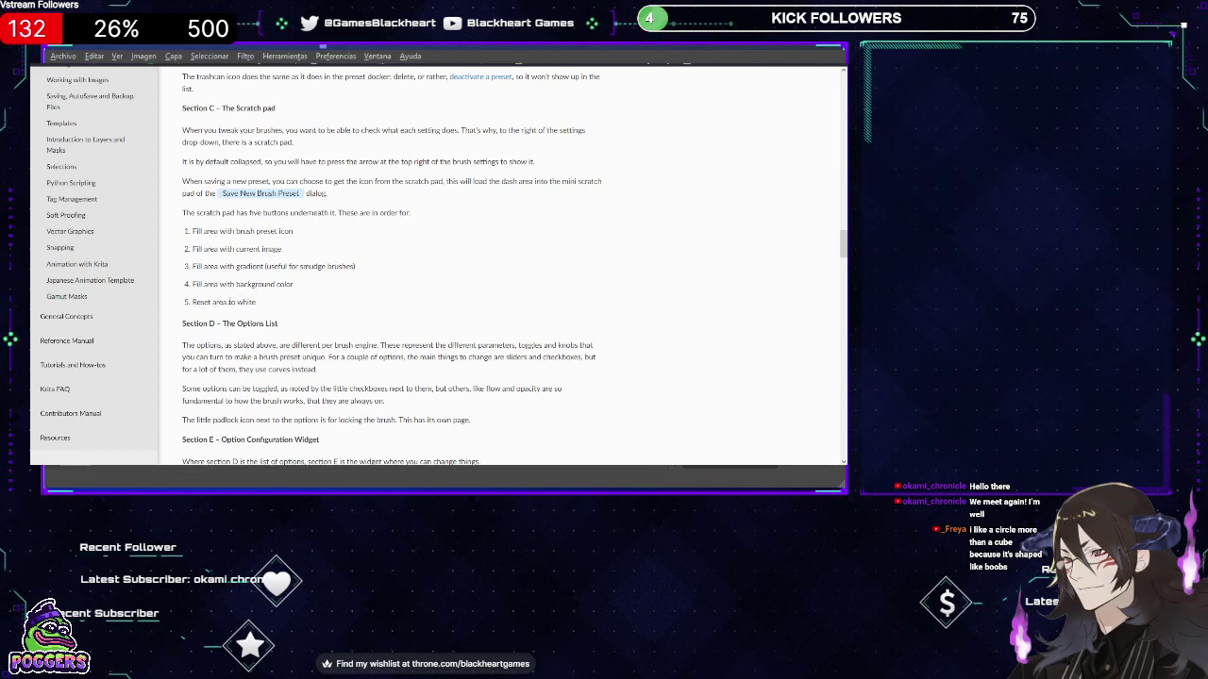
scroll(283, 292, "down", 3)
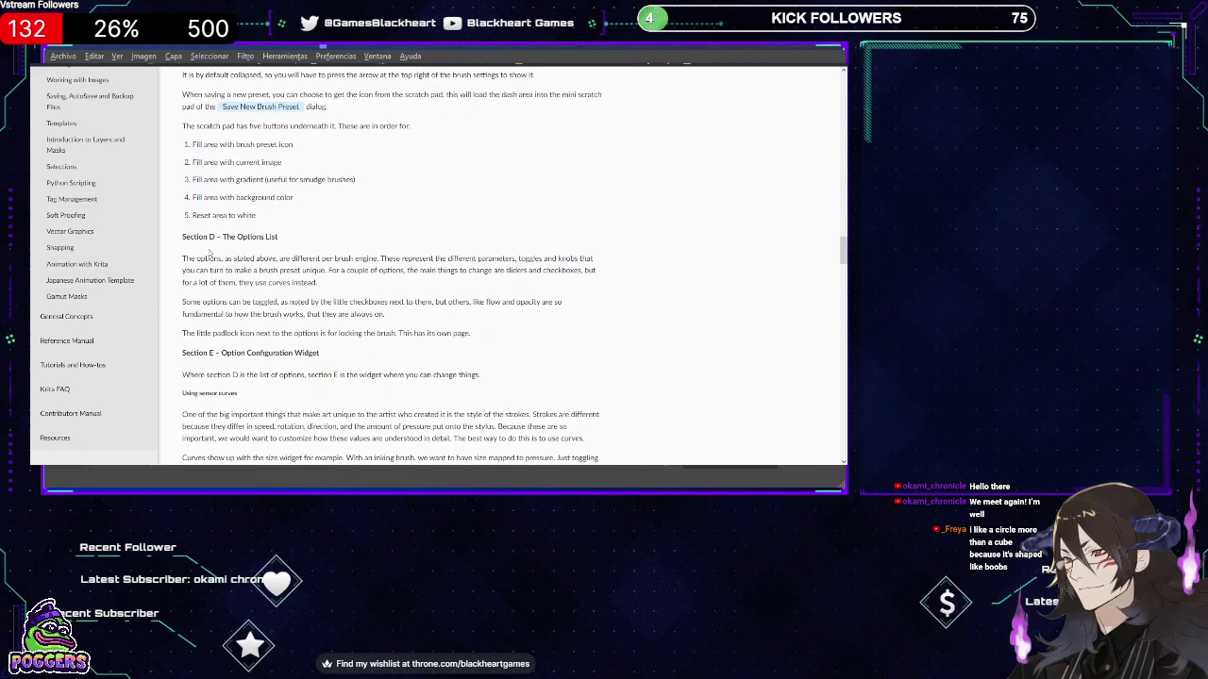
scroll(209, 252, "down", 1)
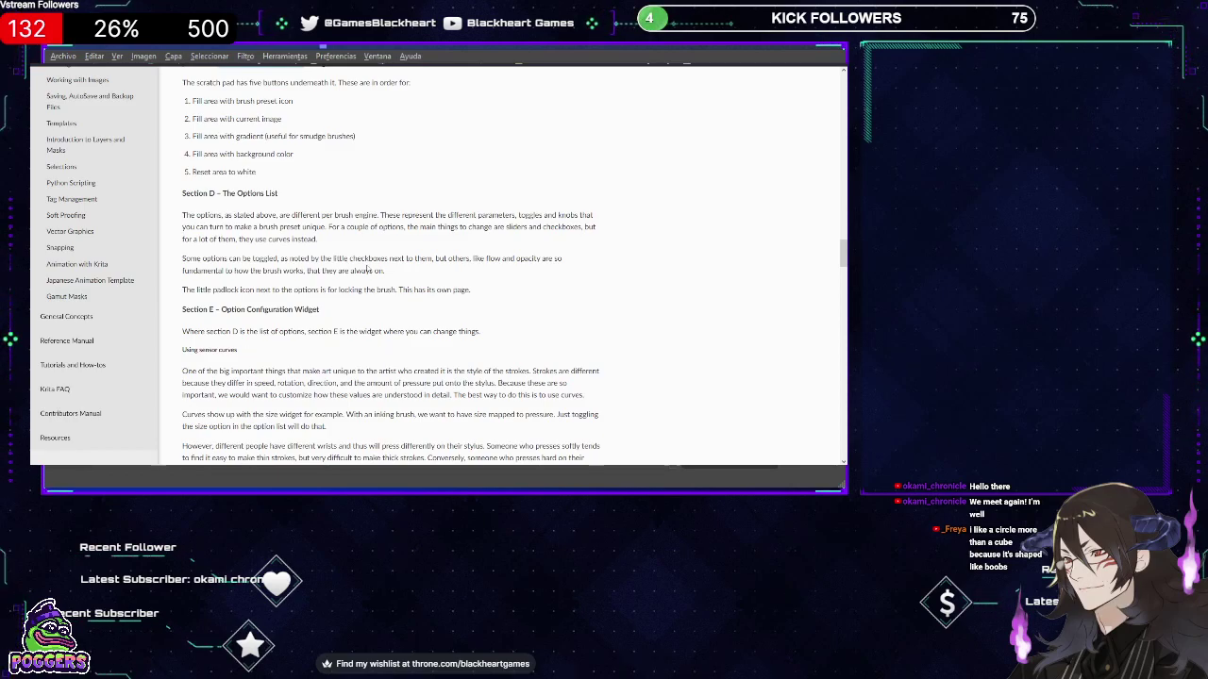
Skim ahead through Section E, Section F and the on-canvas brush settings to preview the remaining content.
scroll(332, 274, "down", 1)
scroll(333, 274, "down", 3)
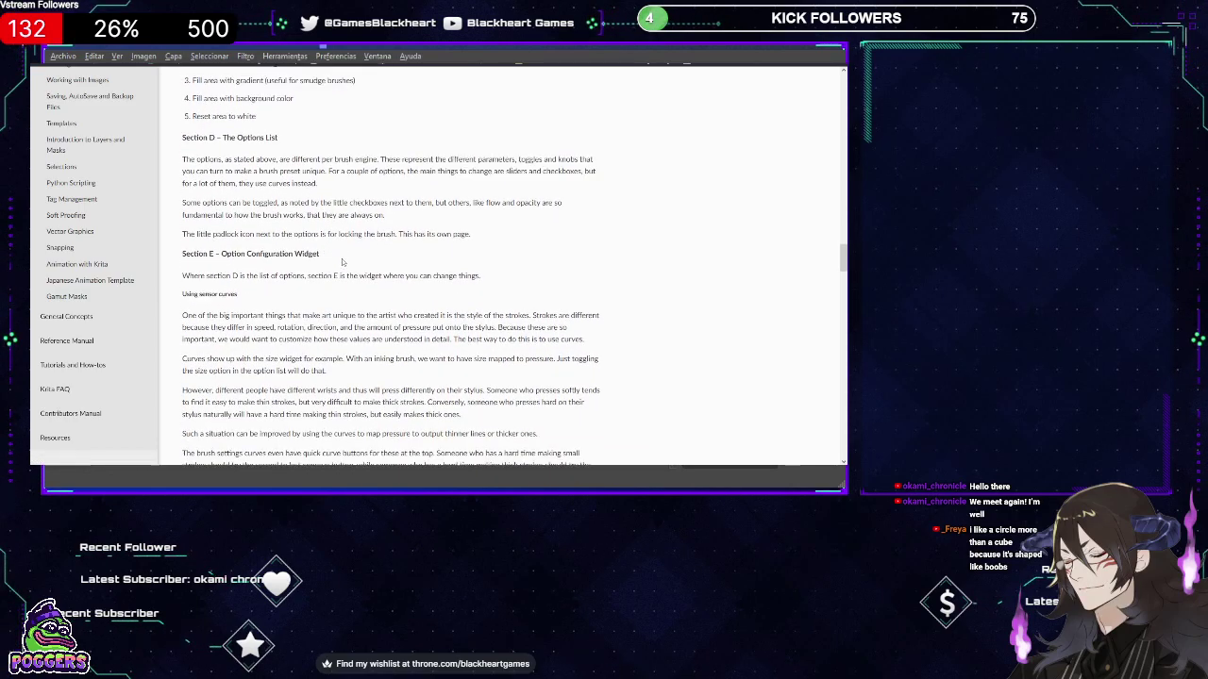
scroll(331, 236, "down", 2)
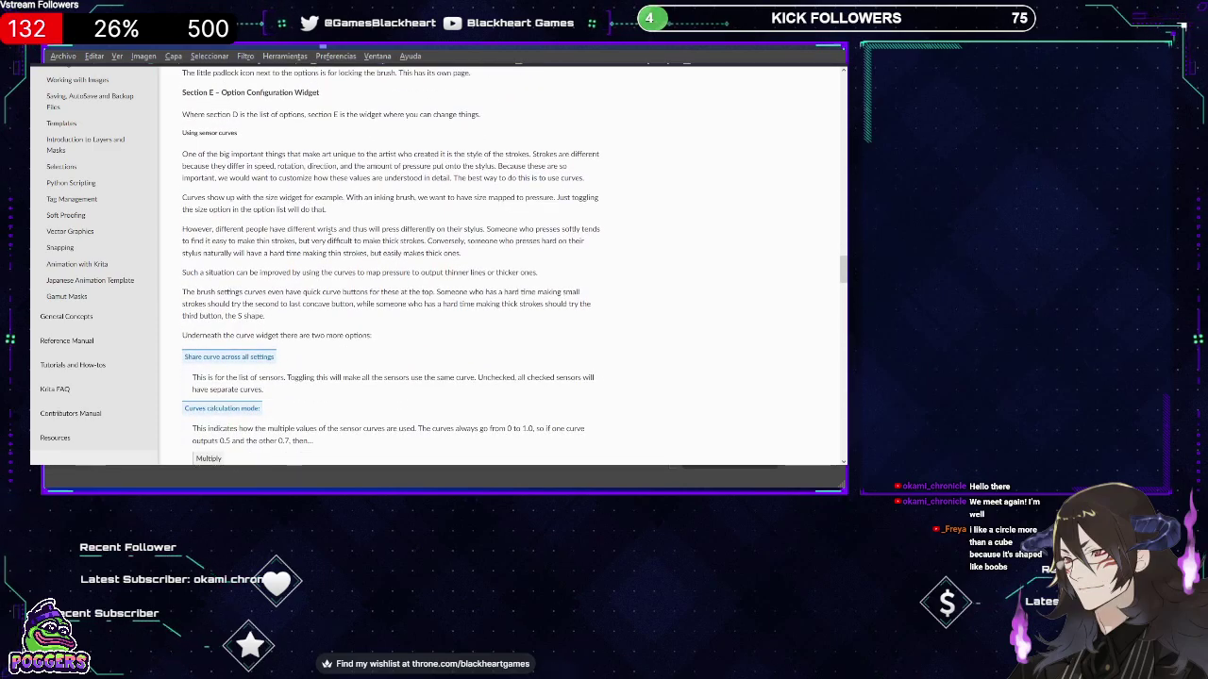
scroll(330, 234, "down", 8)
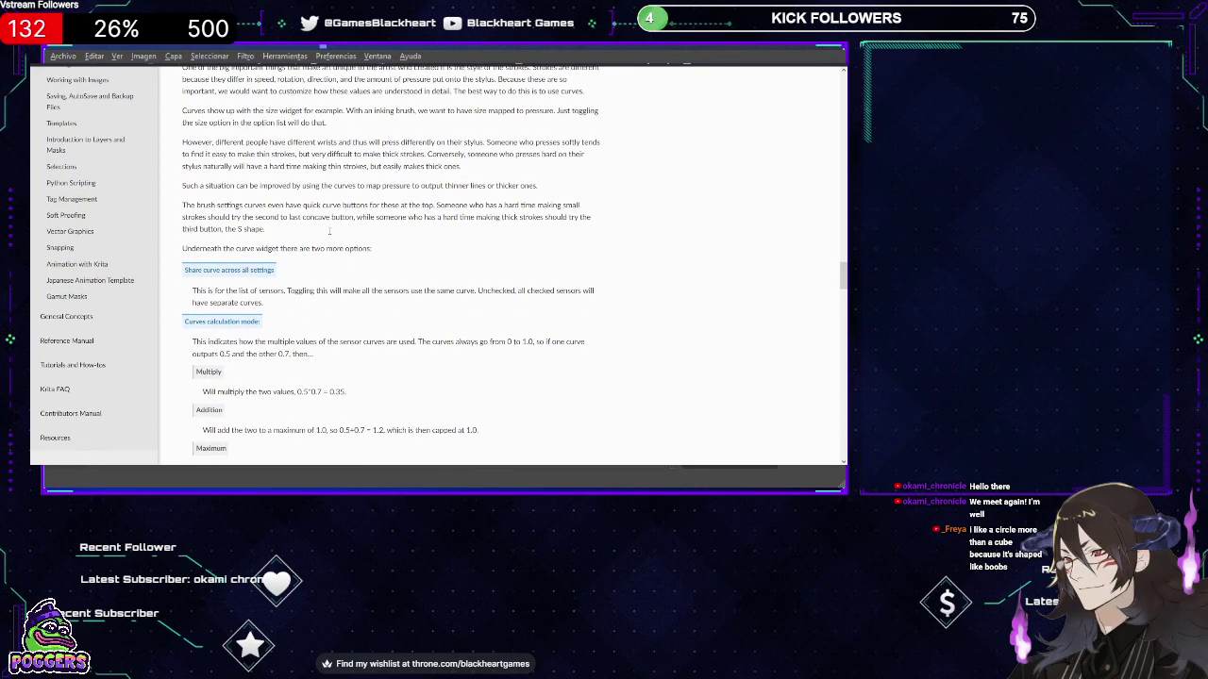
scroll(331, 234, "down", 12)
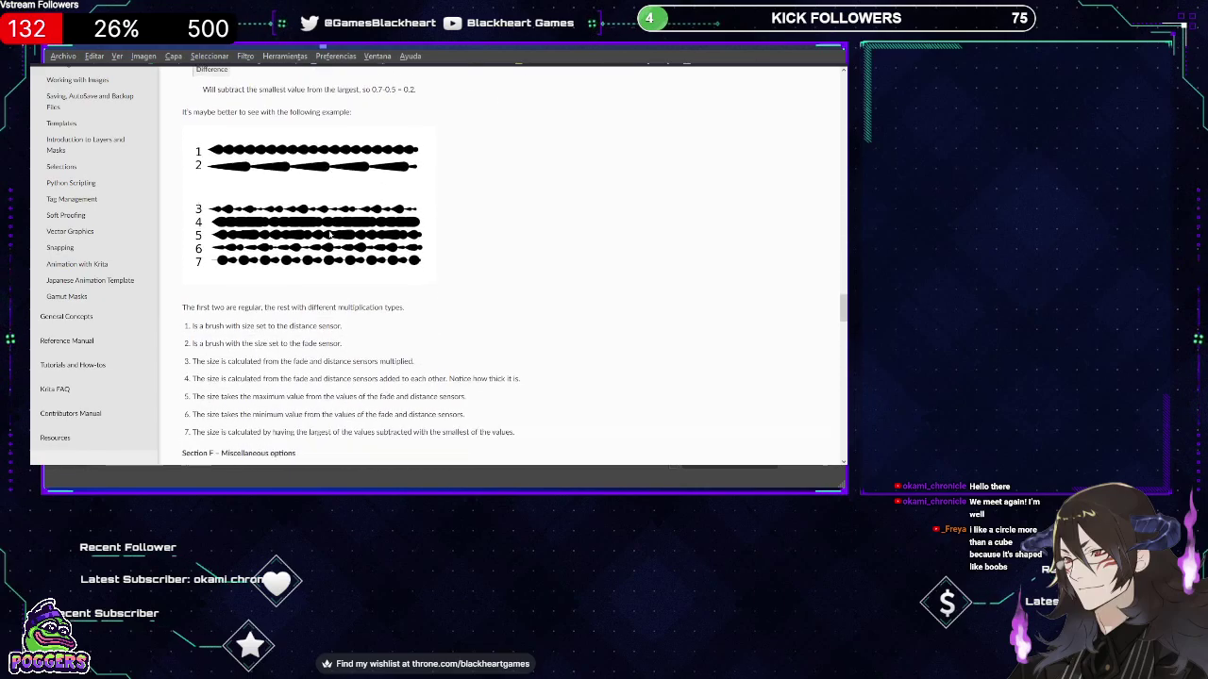
scroll(331, 234, "down", 6)
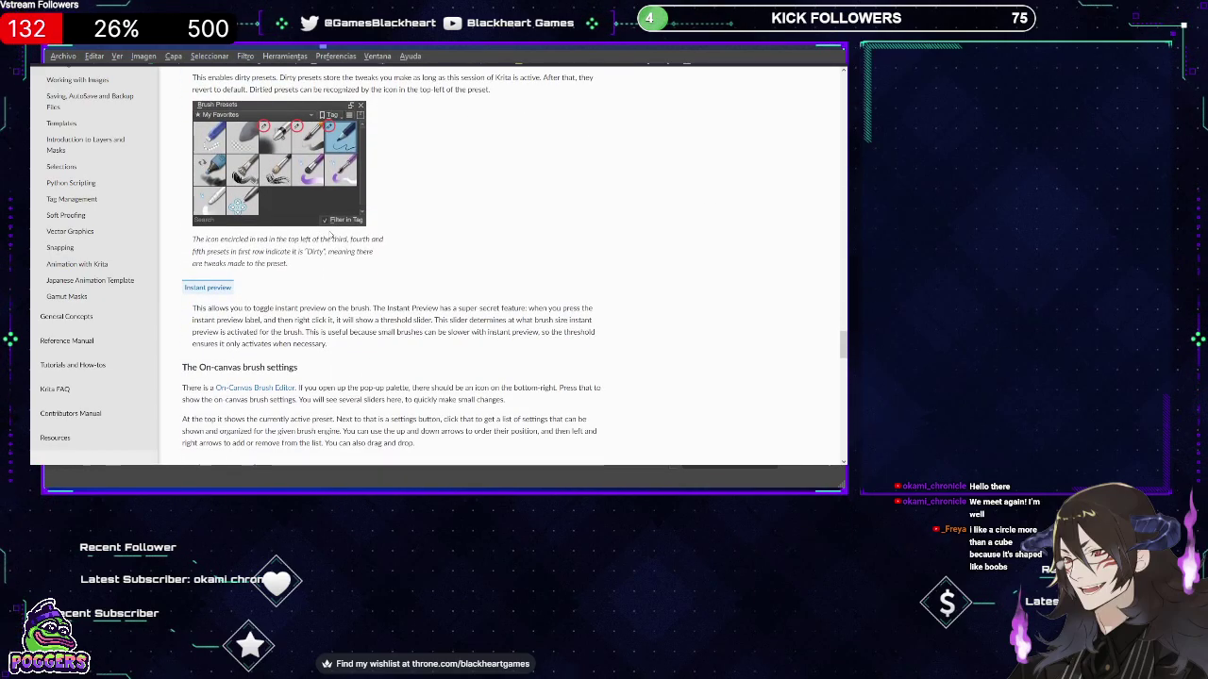
scroll(330, 236, "down", 2)
Return to Section E – Option Configuration Widget and read the Using sensor curves passage on pressure and stroke thickness.
scroll(330, 235, "up", 20)
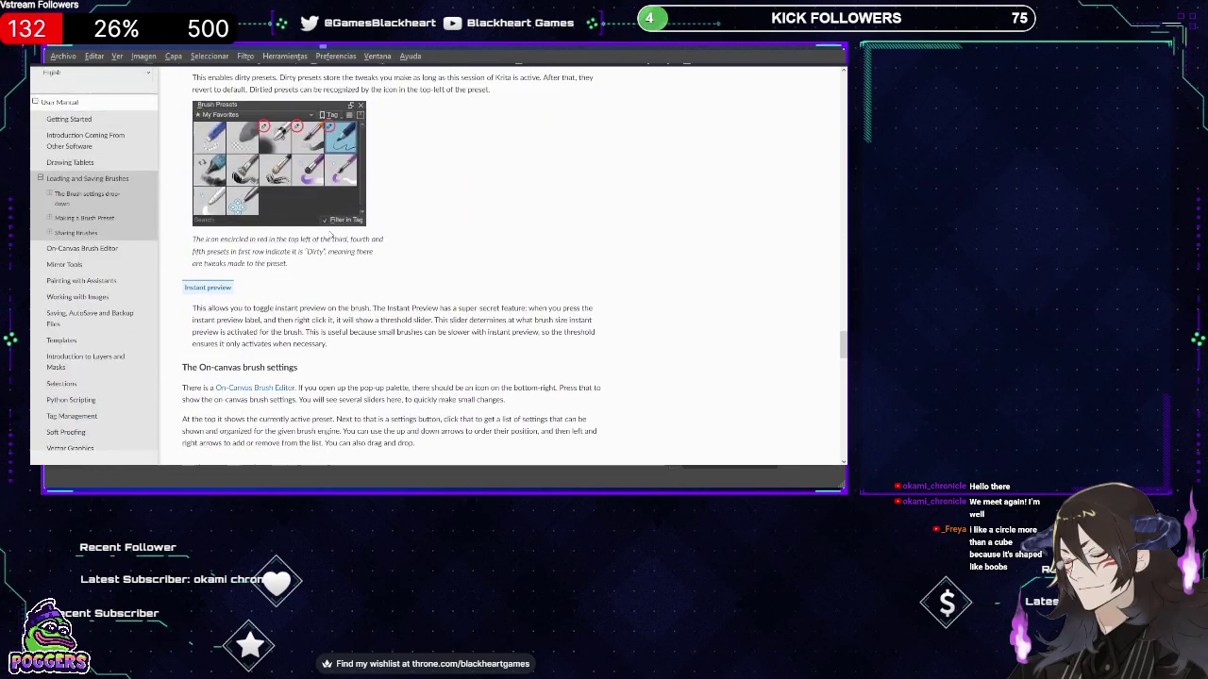
scroll(331, 234, "up", 8)
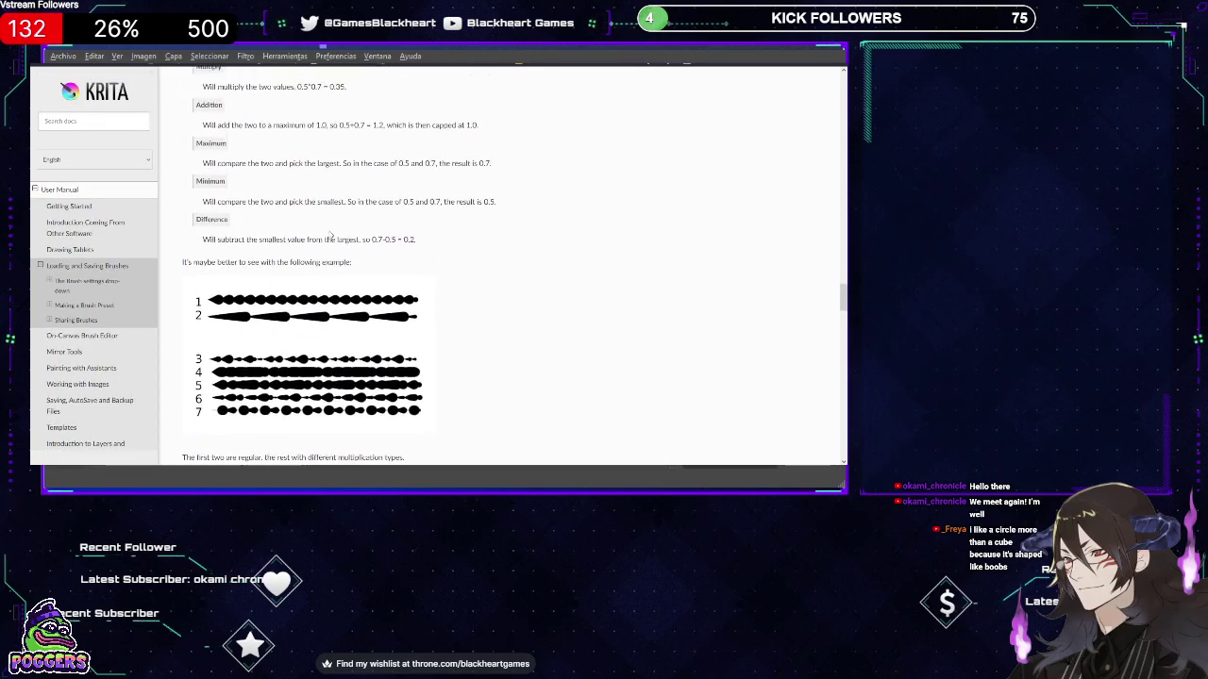
scroll(330, 234, "up", 4)
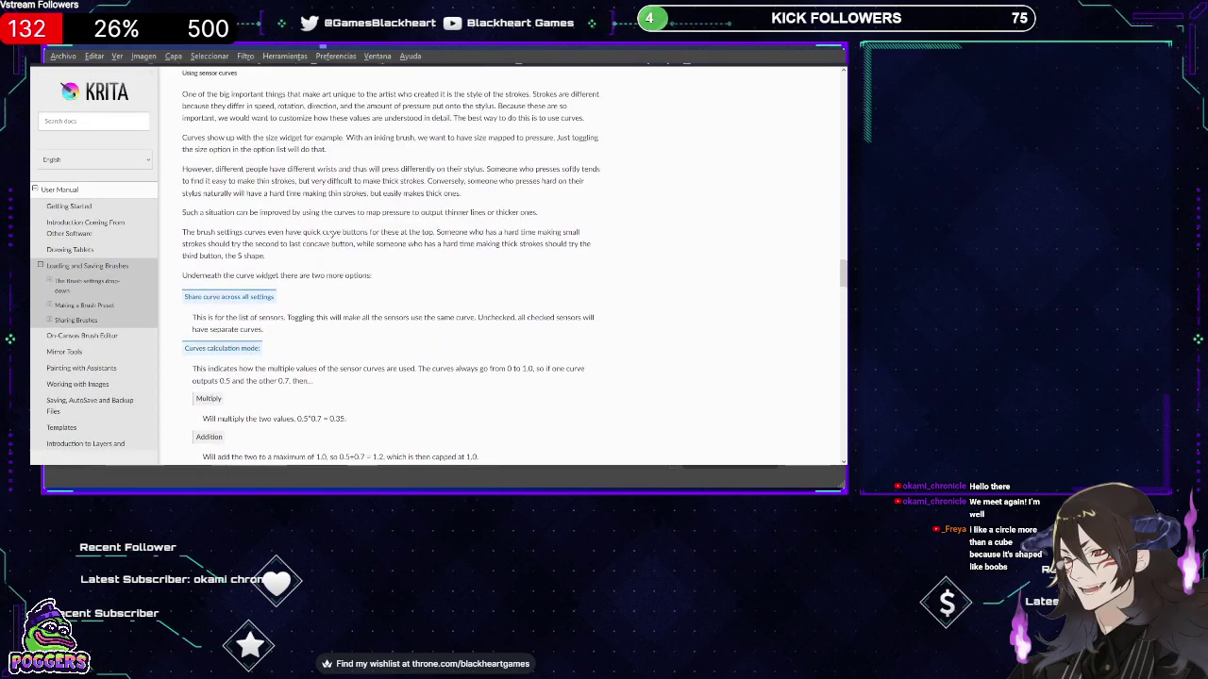
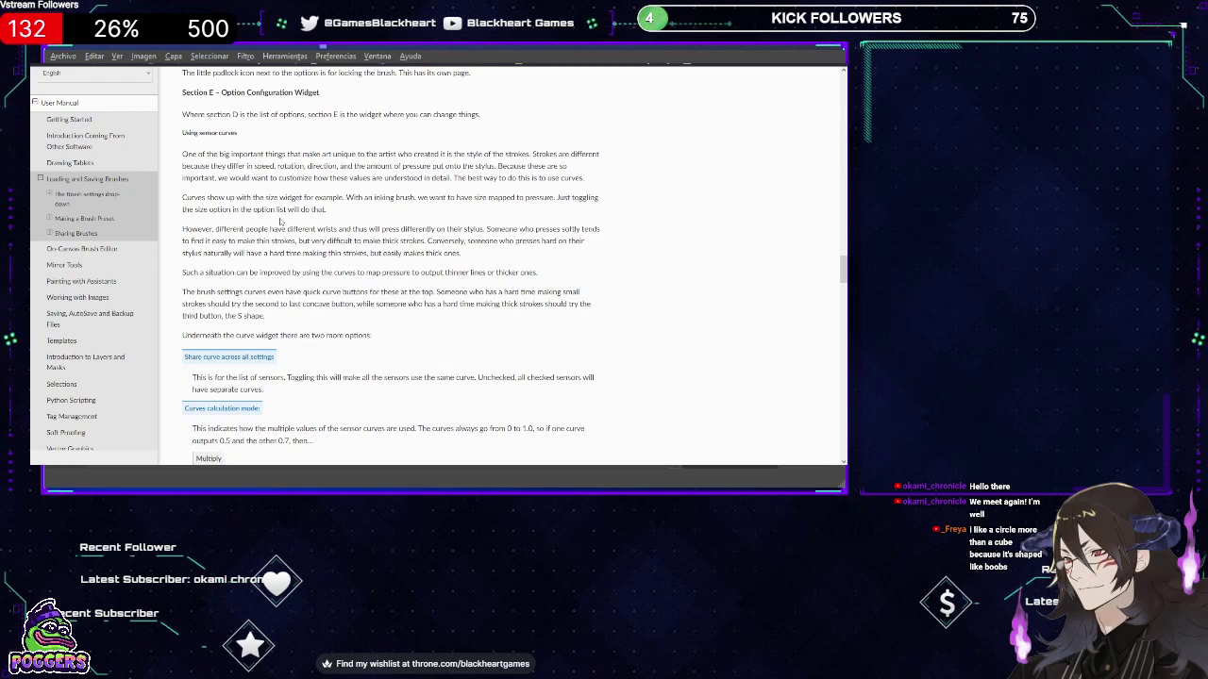
scroll(280, 222, "down", 2)
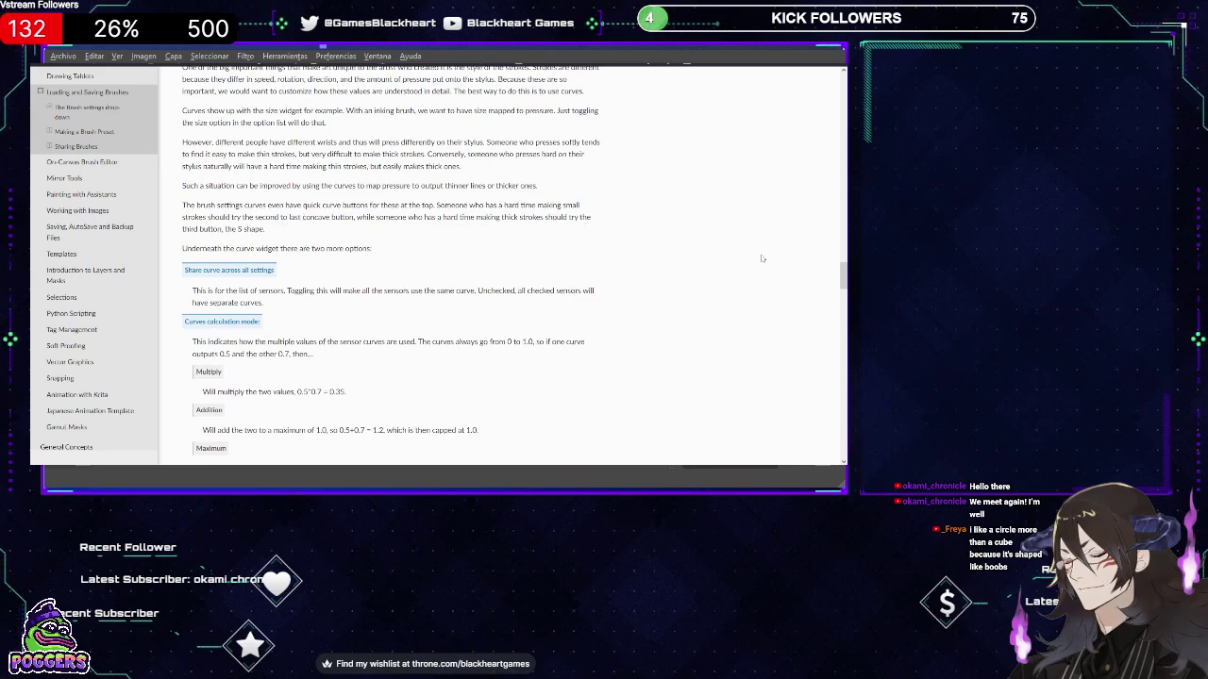
Look back at the labelled tour image of the brush settings drop-down and return to Section E's curve widget options.
left_click_drag(843, 281, 844, 106)
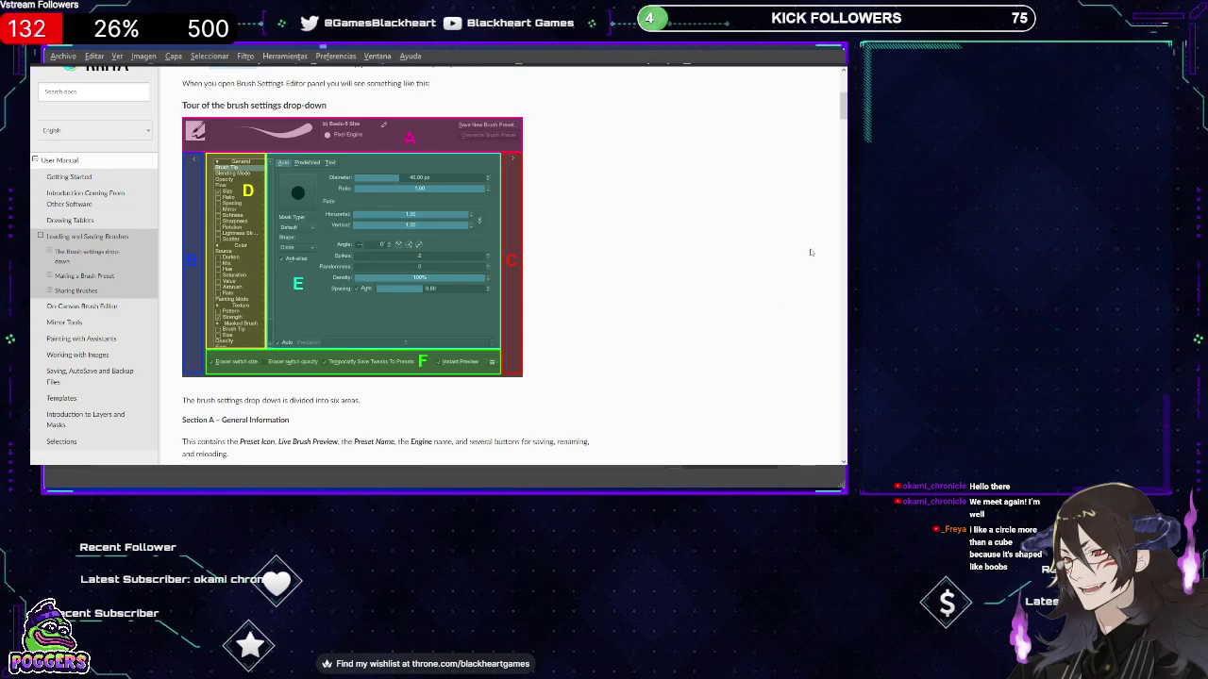
scroll(810, 251, "down", 10)
scroll(810, 248, "down", 10)
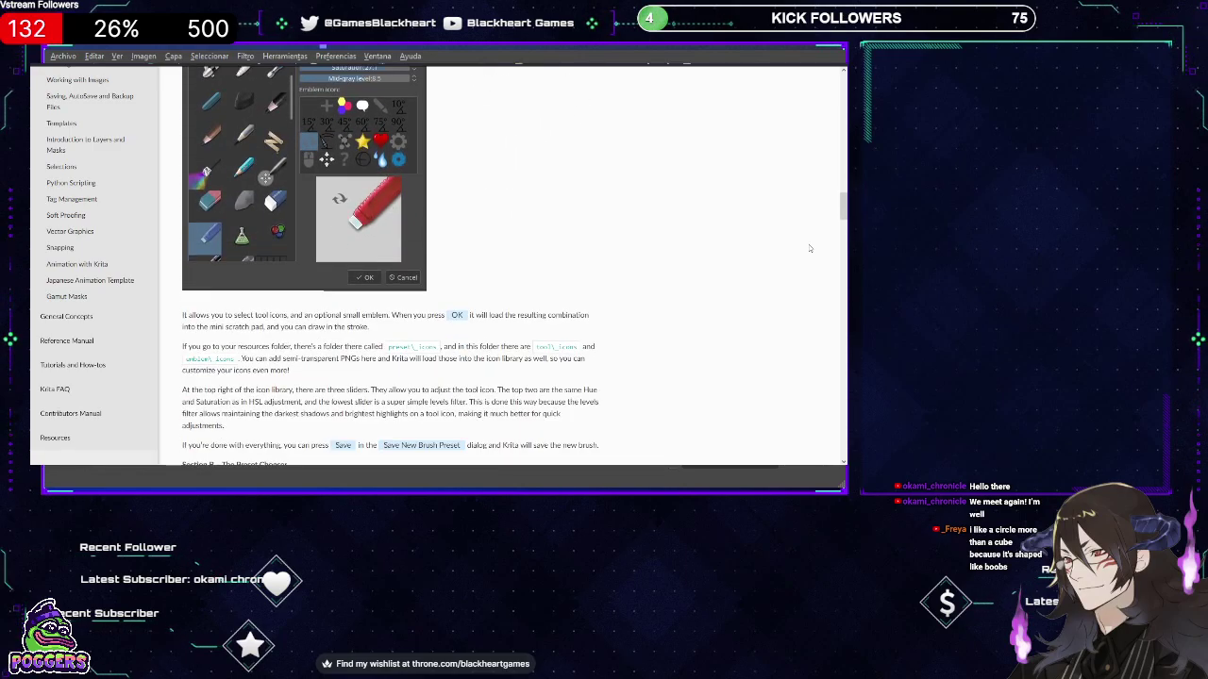
scroll(810, 248, "down", 10)
scroll(810, 248, "down", 5)
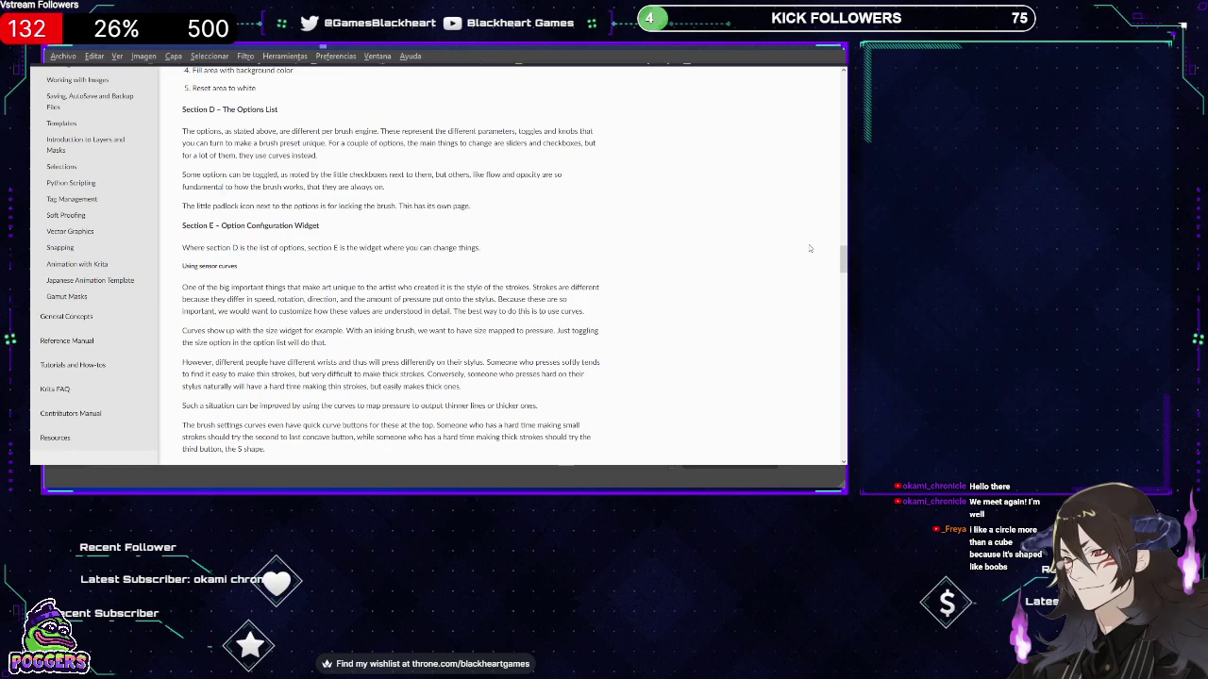
scroll(810, 249, "down", 5)
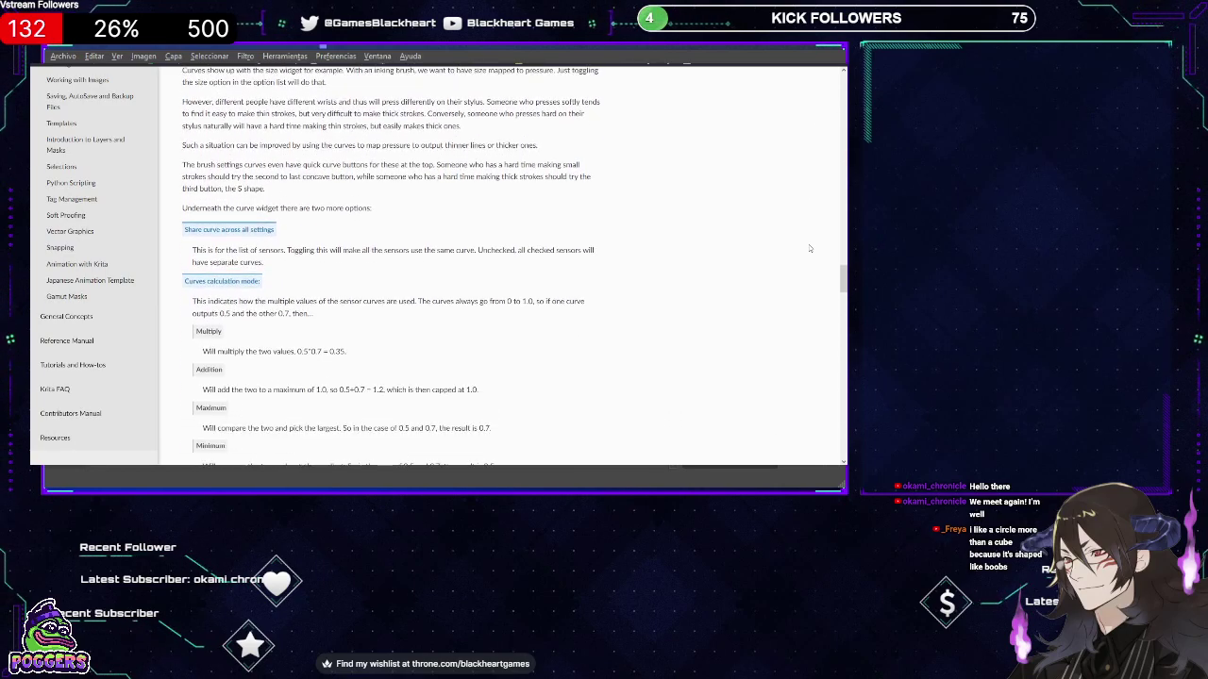
Read the Share curve across all settings option and the curves calculation modes from Multiply through Difference.
scroll(270, 189, "down", 1)
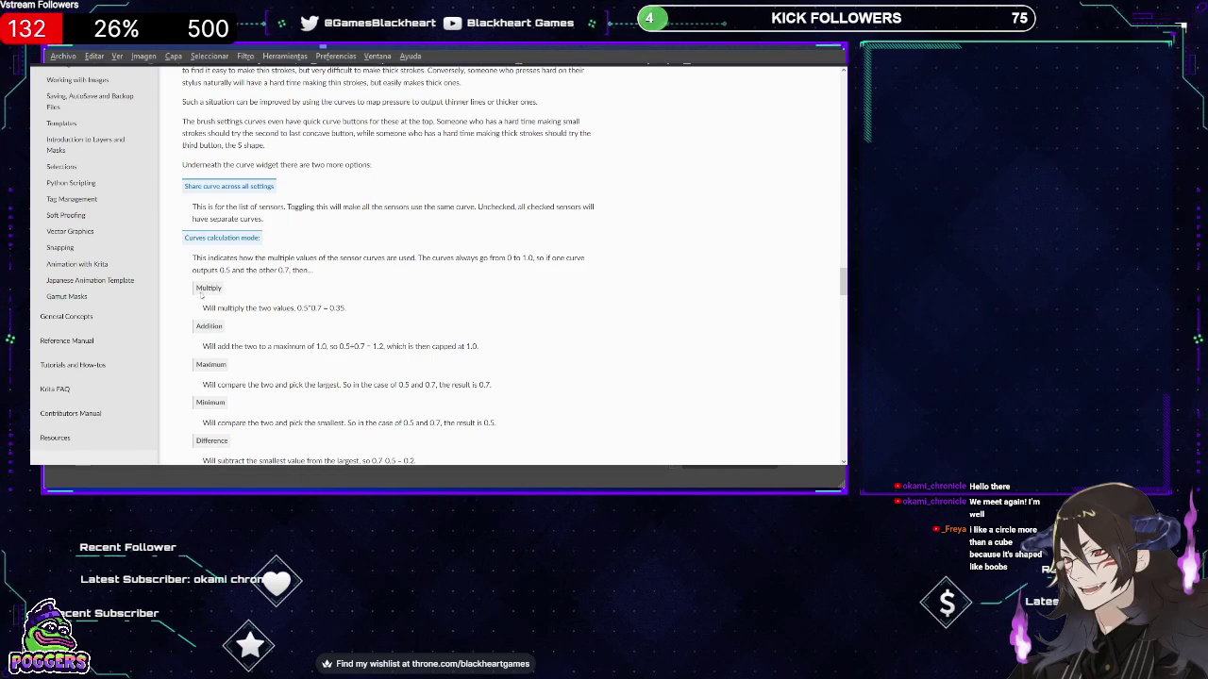
scroll(200, 295, "down", 2)
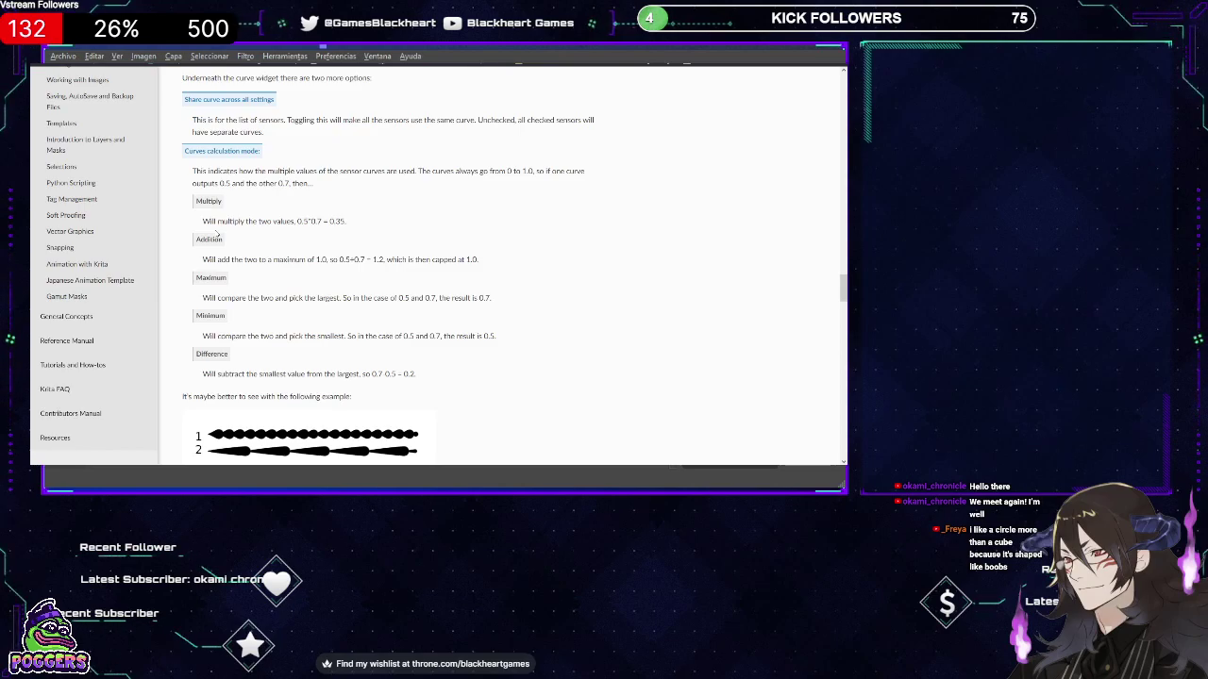
scroll(216, 234, "down", 3)
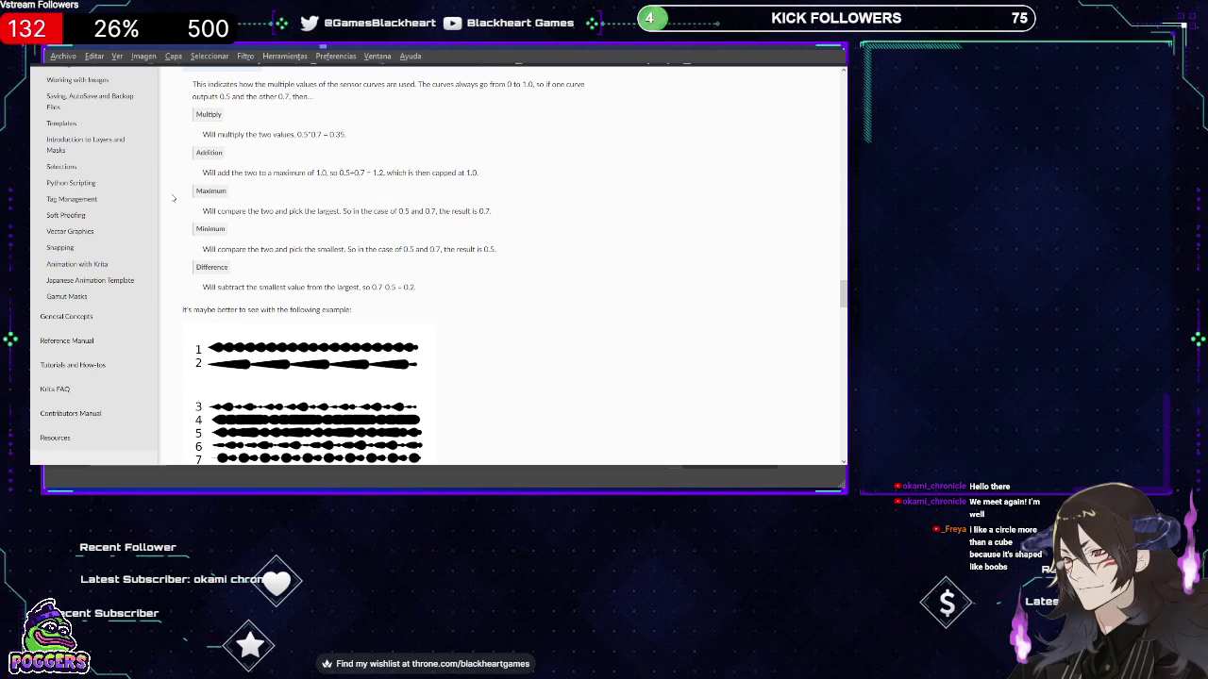
scroll(174, 198, "down", 2)
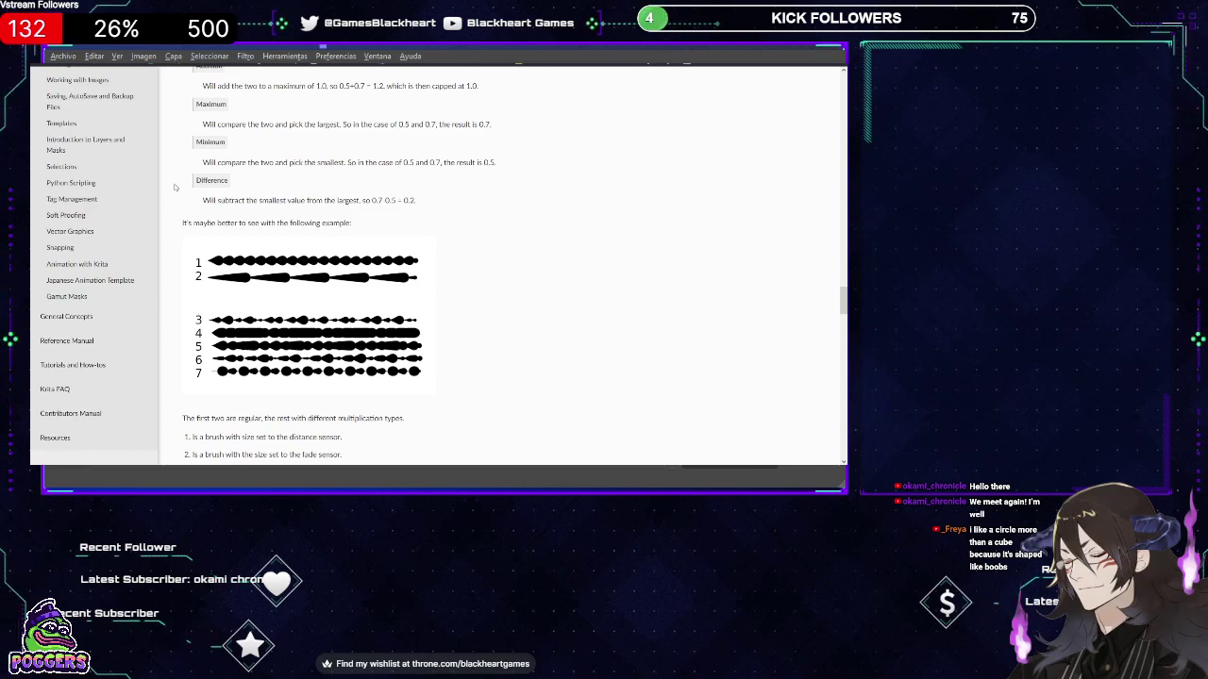
scroll(175, 186, "down", 1)
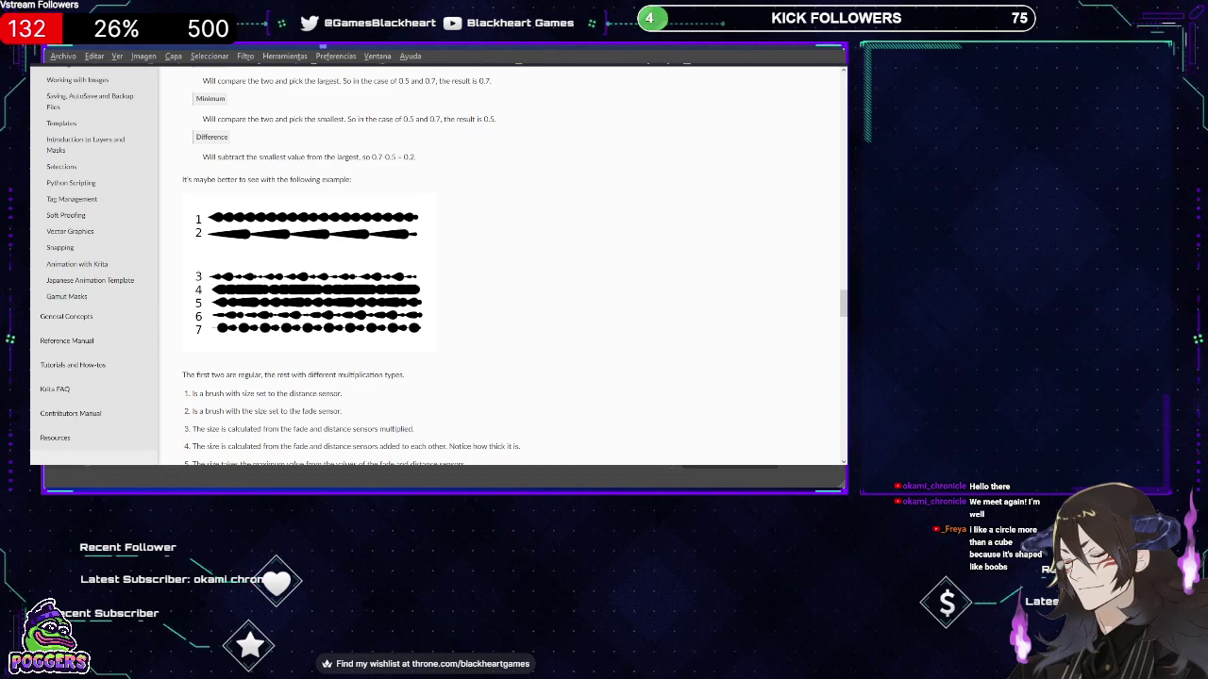
Compare the seven example brush strokes with the numbered list explaining their distance and fade sensor calculations.
scroll(226, 267, "down", 3)
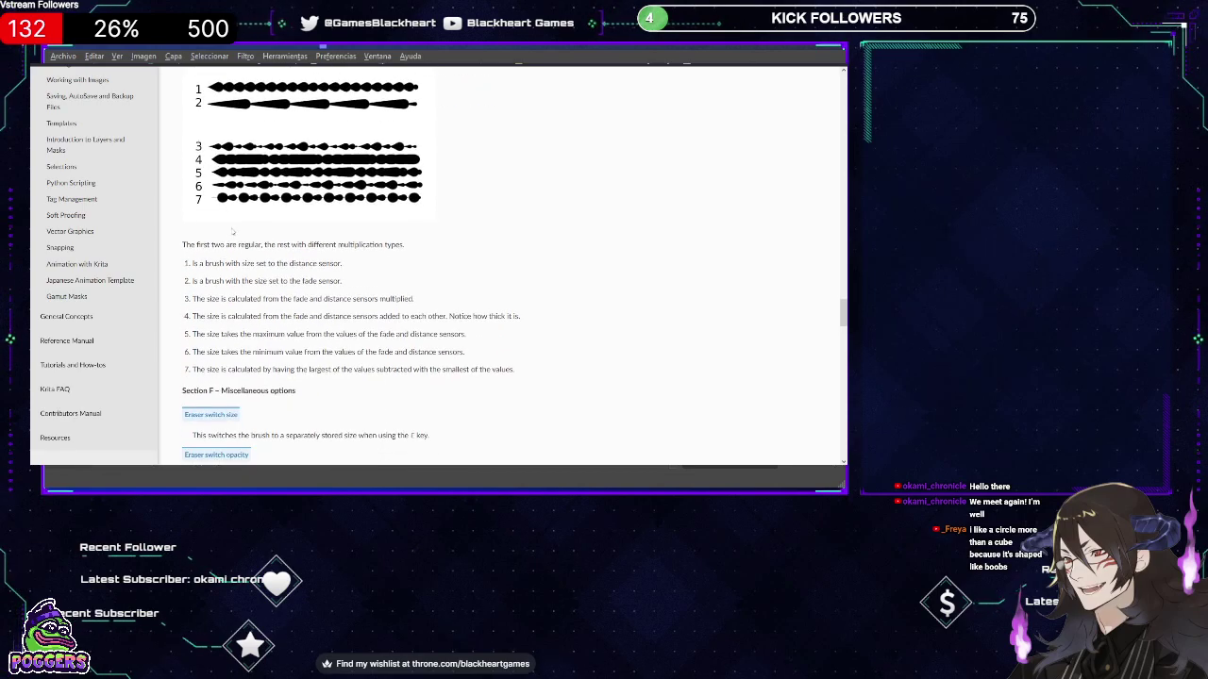
scroll(231, 236, "up", 2)
scroll(315, 181, "down", 4)
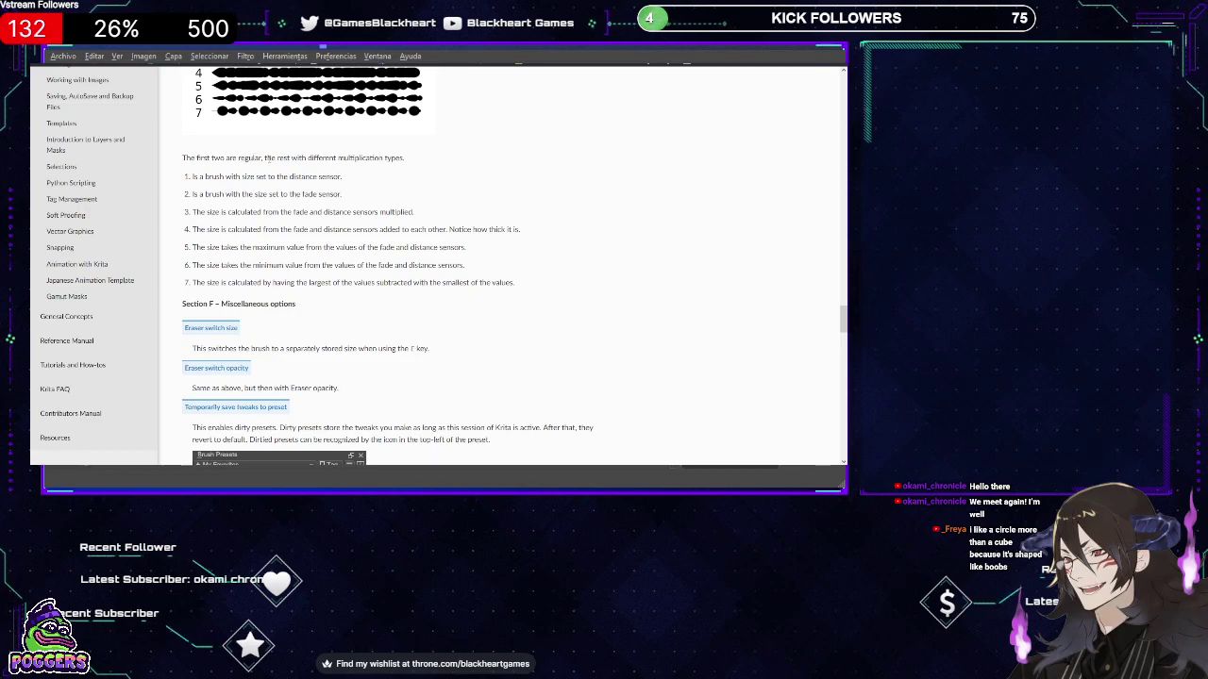
scroll(269, 159, "up", 1)
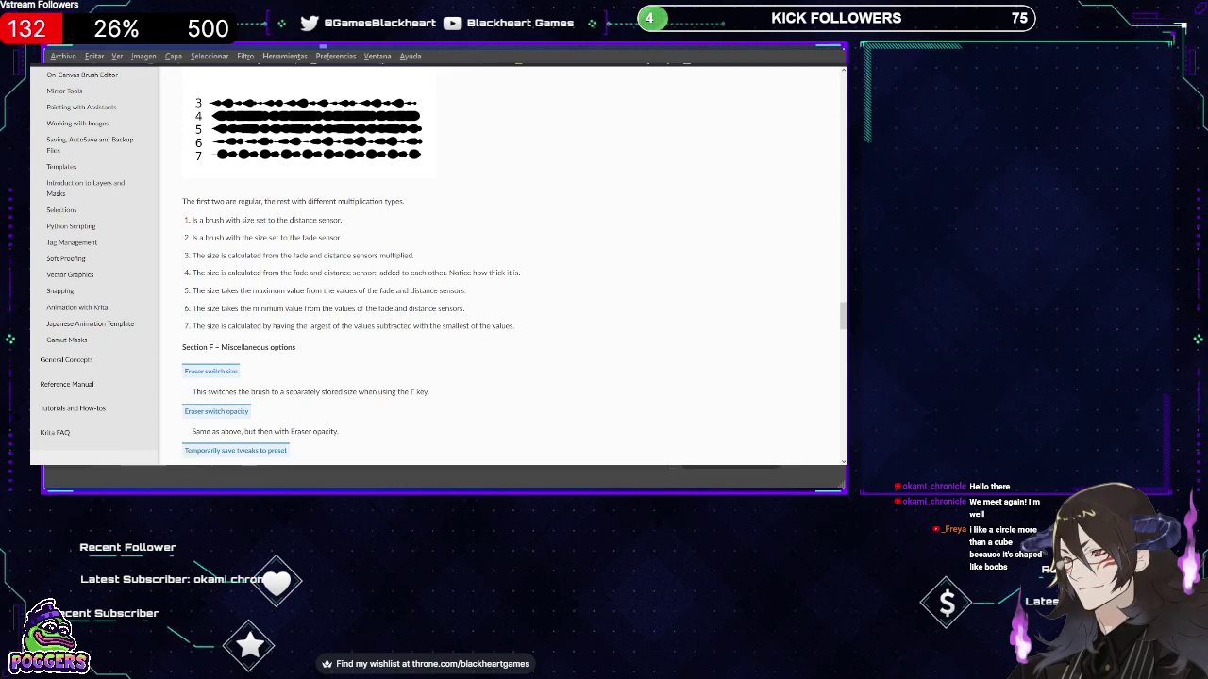
scroll(373, 149, "up", 1)
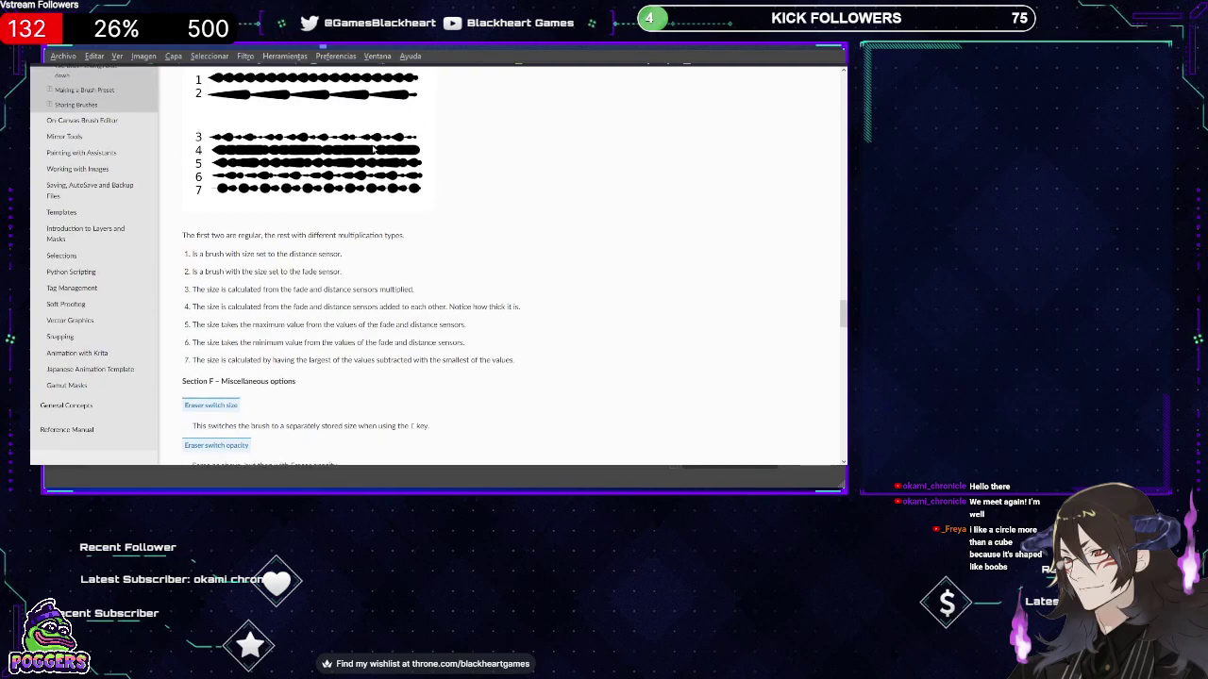
scroll(373, 149, "up", 2)
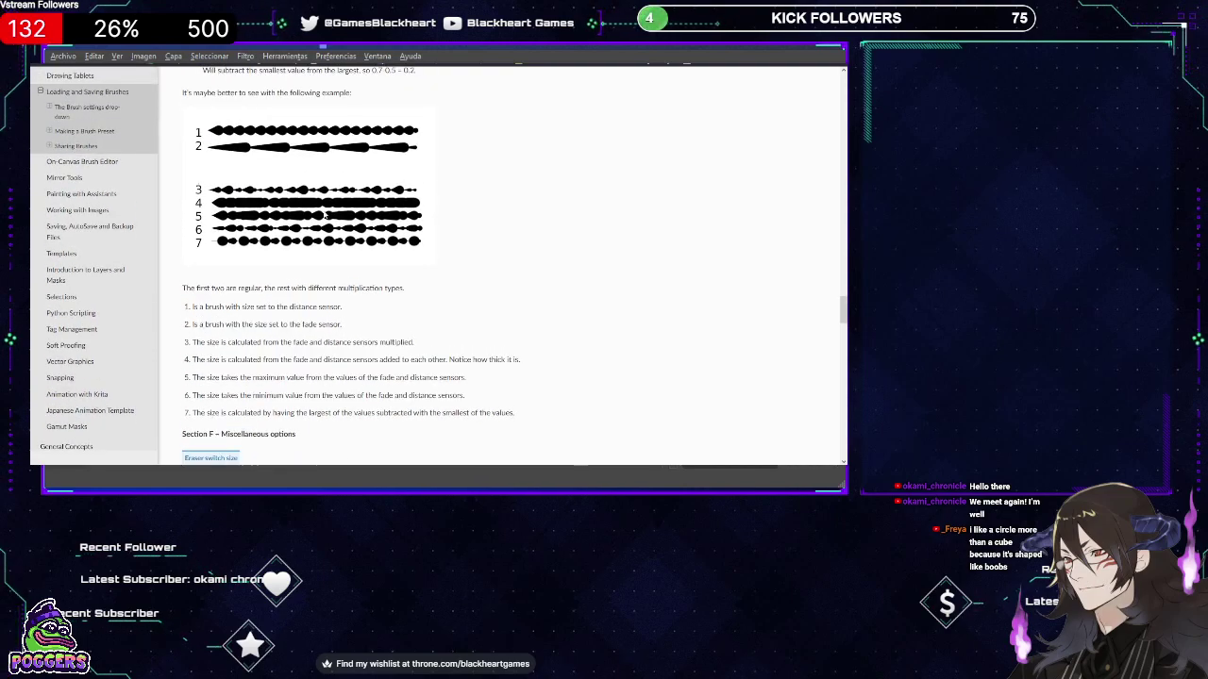
Read Section F – Miscellaneous options on eraser switch size, eraser switch opacity and temporarily saving tweaks to presets.
scroll(317, 243, "down", 3)
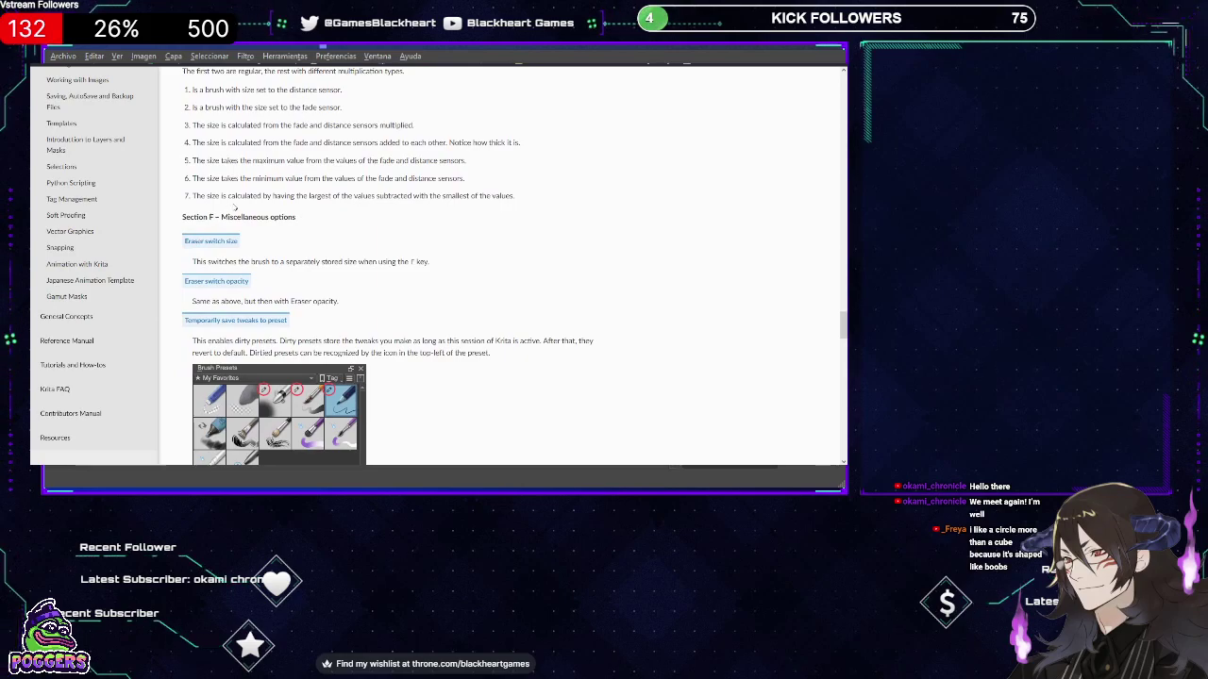
scroll(237, 382, "down", 2)
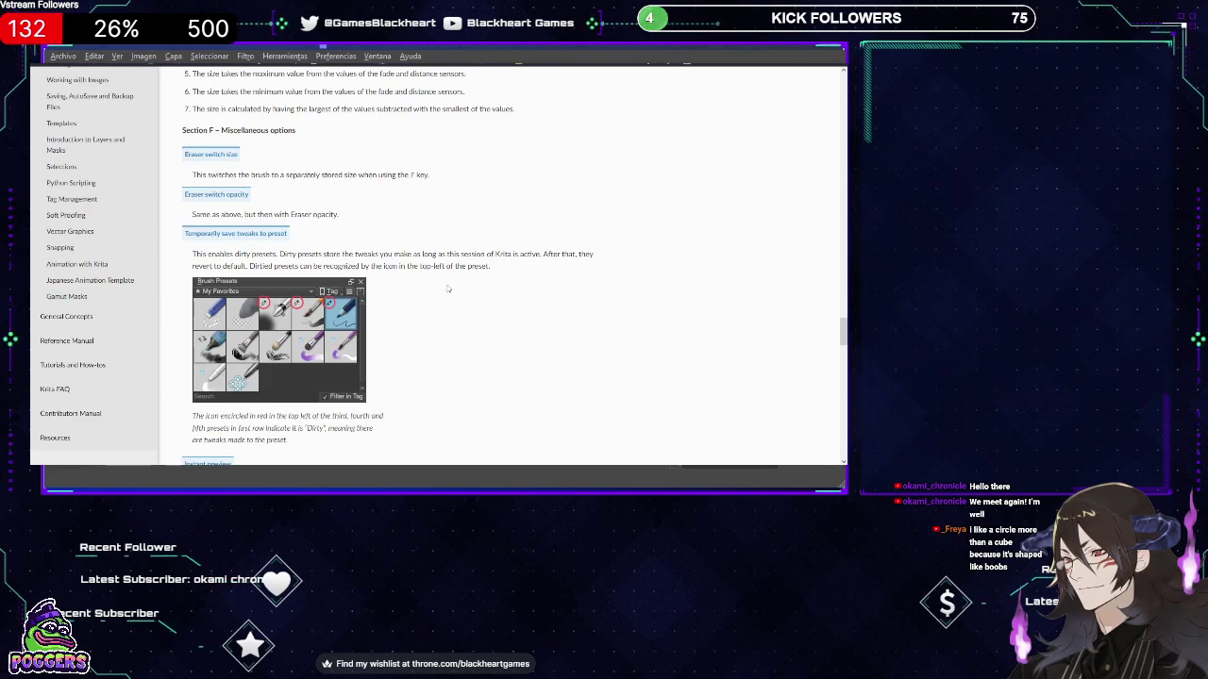
scroll(448, 289, "down", 1)
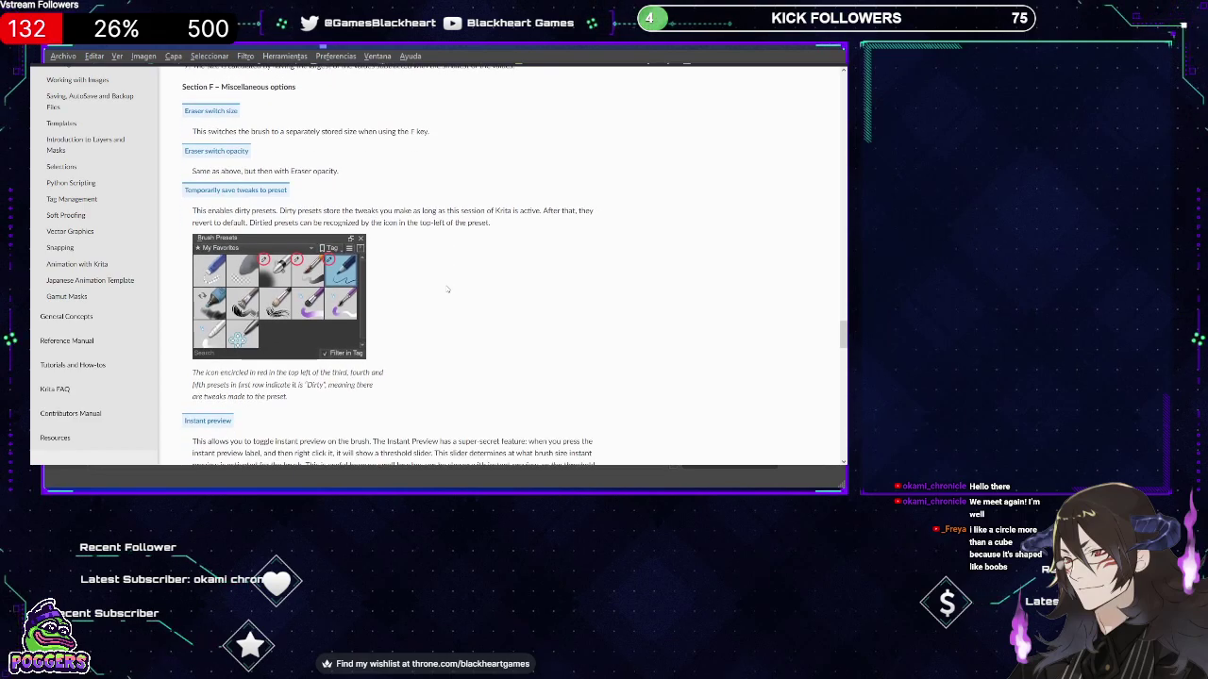
Read the manual's explanations of temporarily saving tweaks to presets and the Instant preview threshold in Section F.
scroll(448, 290, "down", 2)
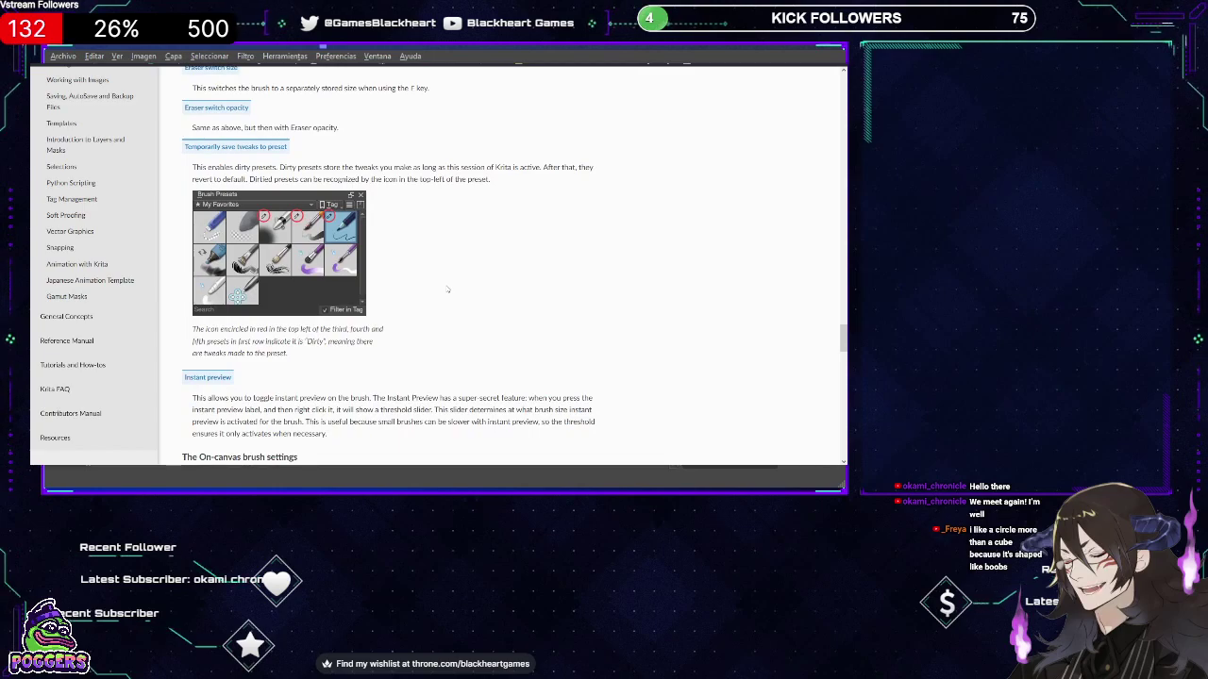
scroll(449, 289, "down", 1)
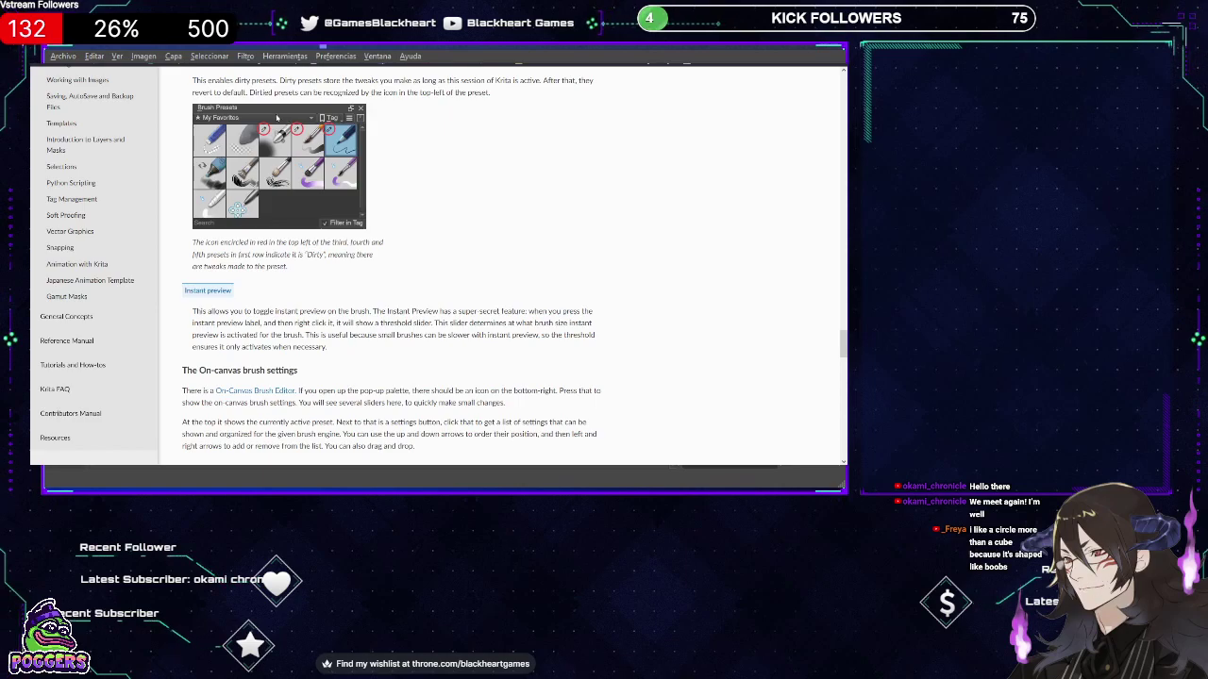
scroll(302, 158, "down", 1)
scroll(300, 161, "down", 2)
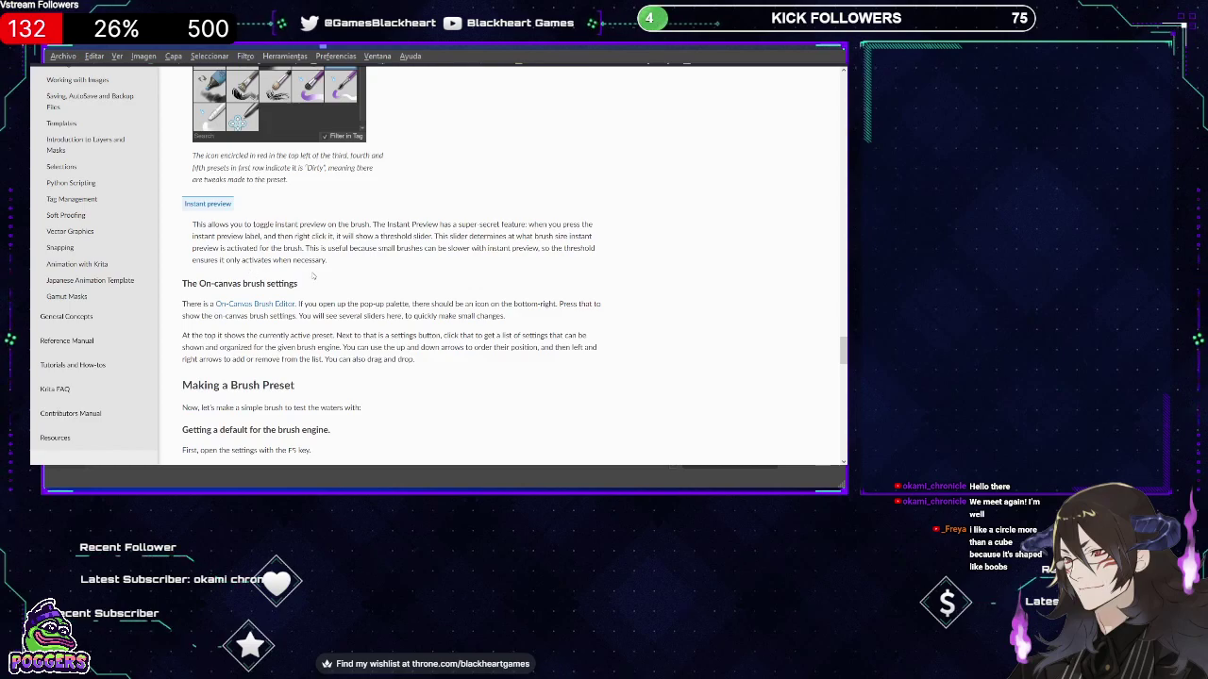
Read the on-canvas brush settings section and the start of Making a Brush Preset, including the inking brush example.
scroll(177, 245, "down", 1)
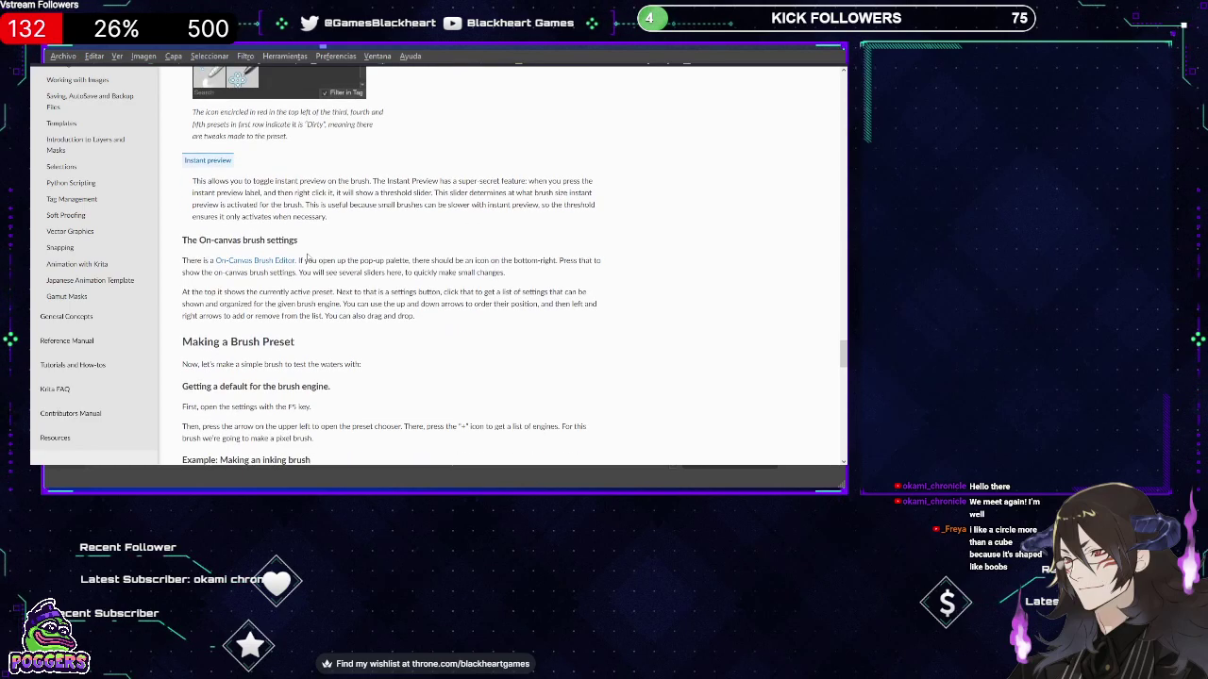
scroll(176, 245, "down", 1)
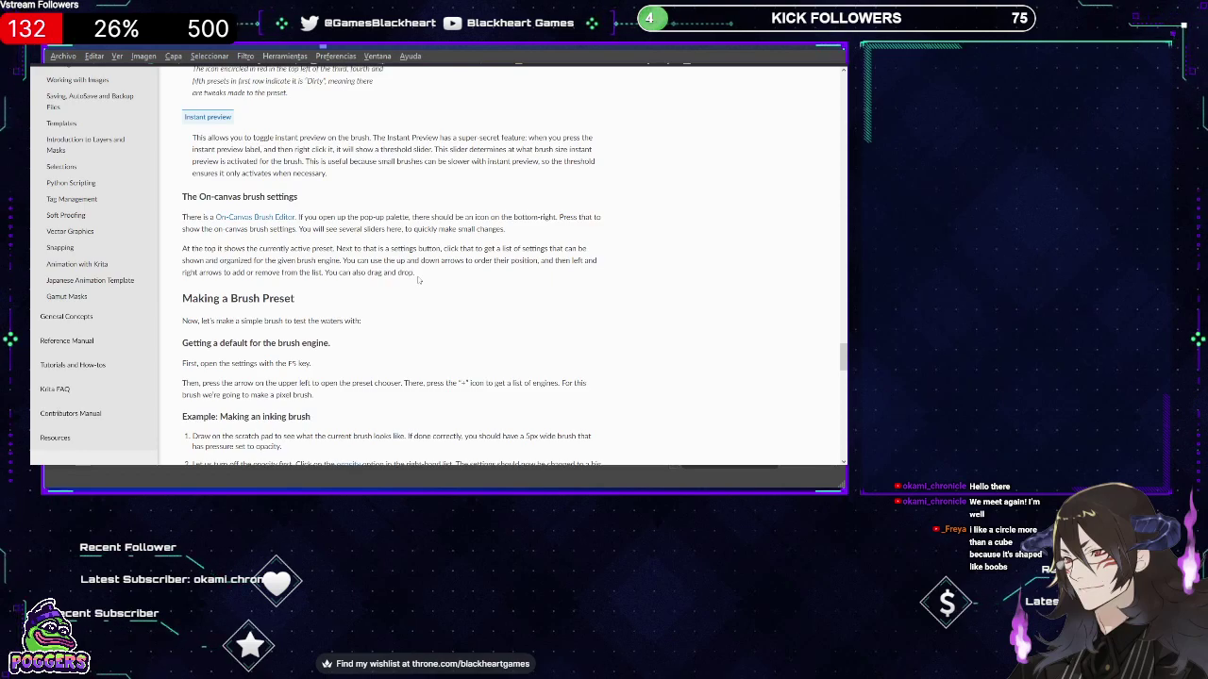
scroll(385, 261, "down", 3)
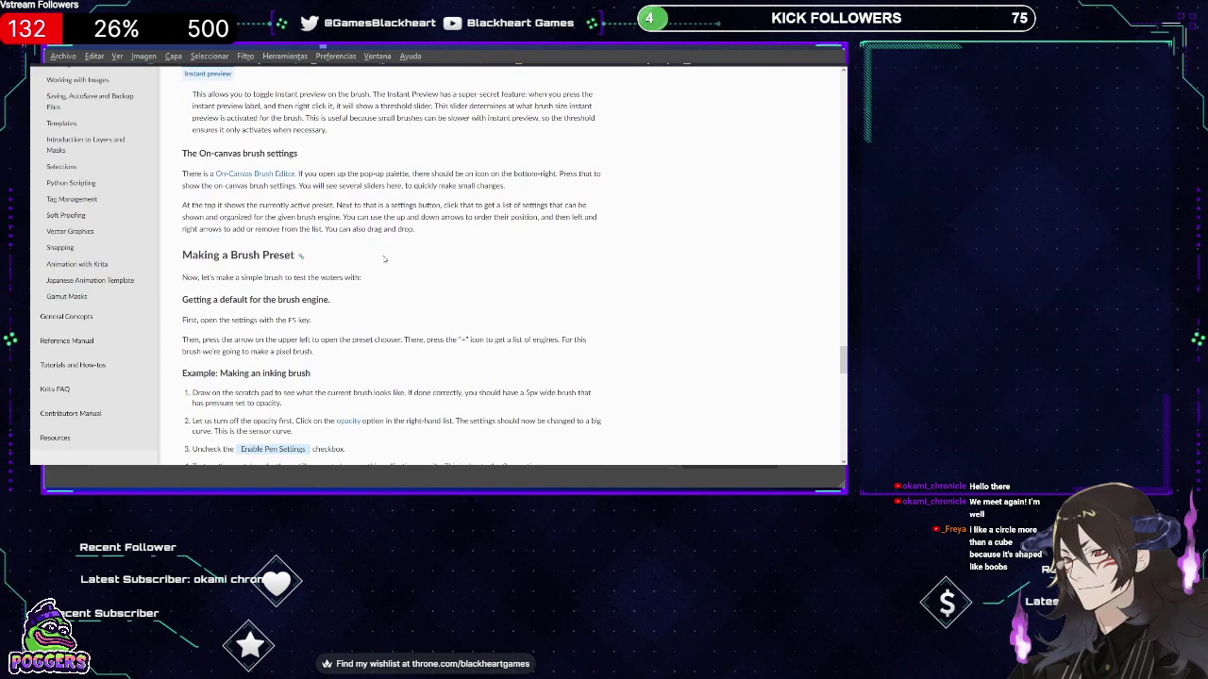
scroll(343, 217, "up", 1)
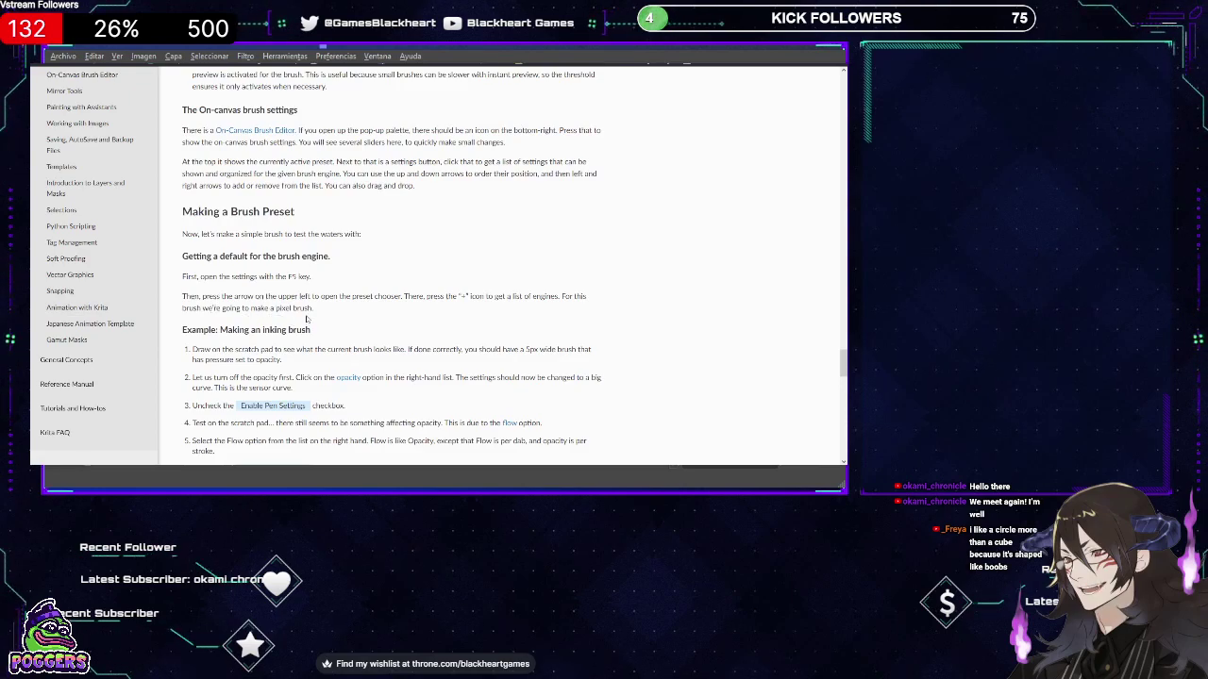
scroll(253, 258, "down", 2)
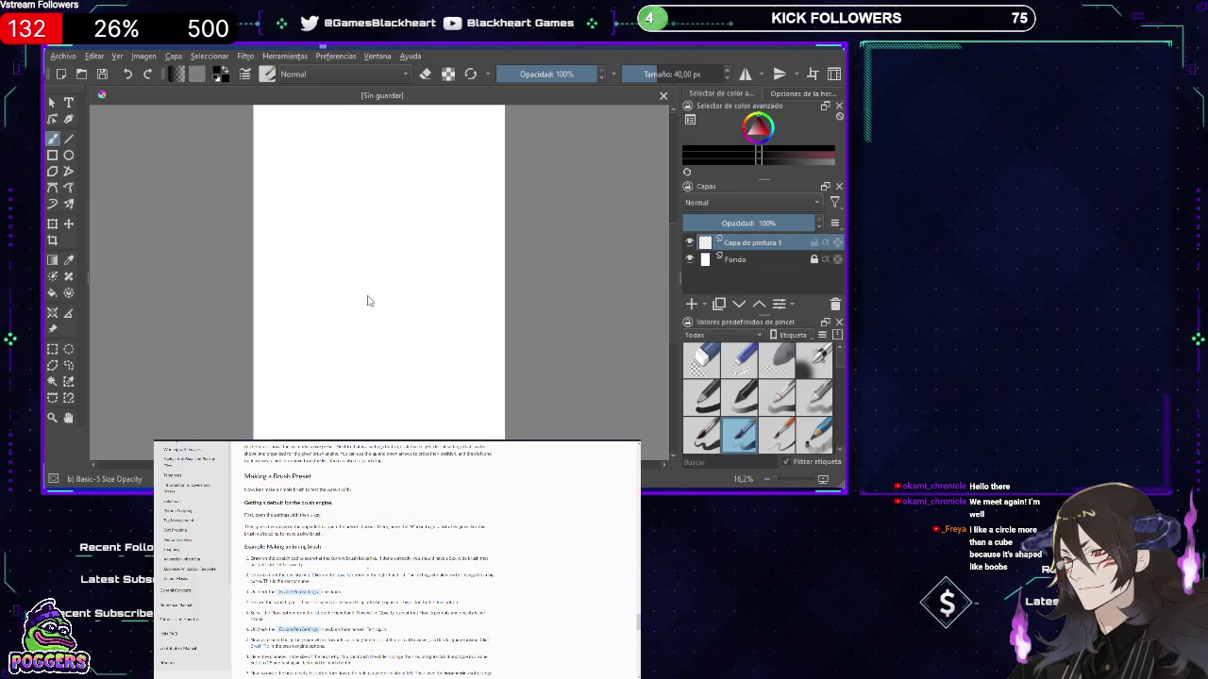
Open the brush settings editor and draw an S-shaped test stroke on its scratch pad, following the manual's inking brush example.
key("F5")
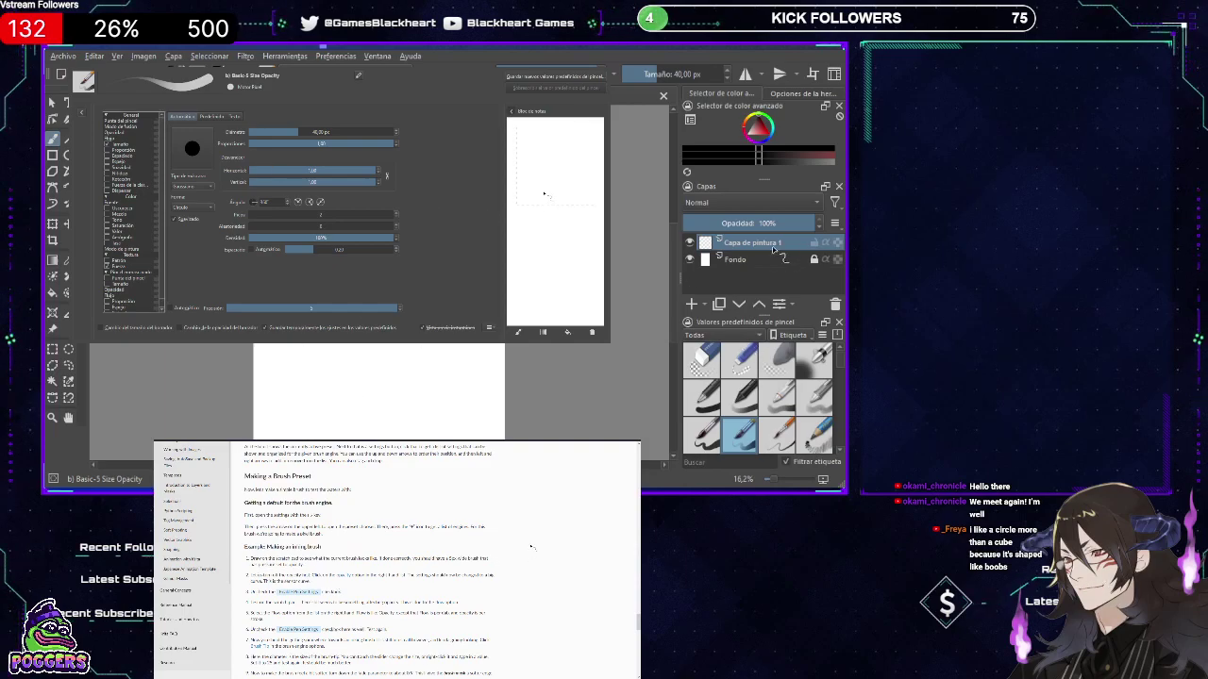
mouse_move(535, 202)
left_mouse_down()
mouse_move(555, 182)
mouse_move(542, 157)
mouse_move(570, 146)
left_mouse_up()
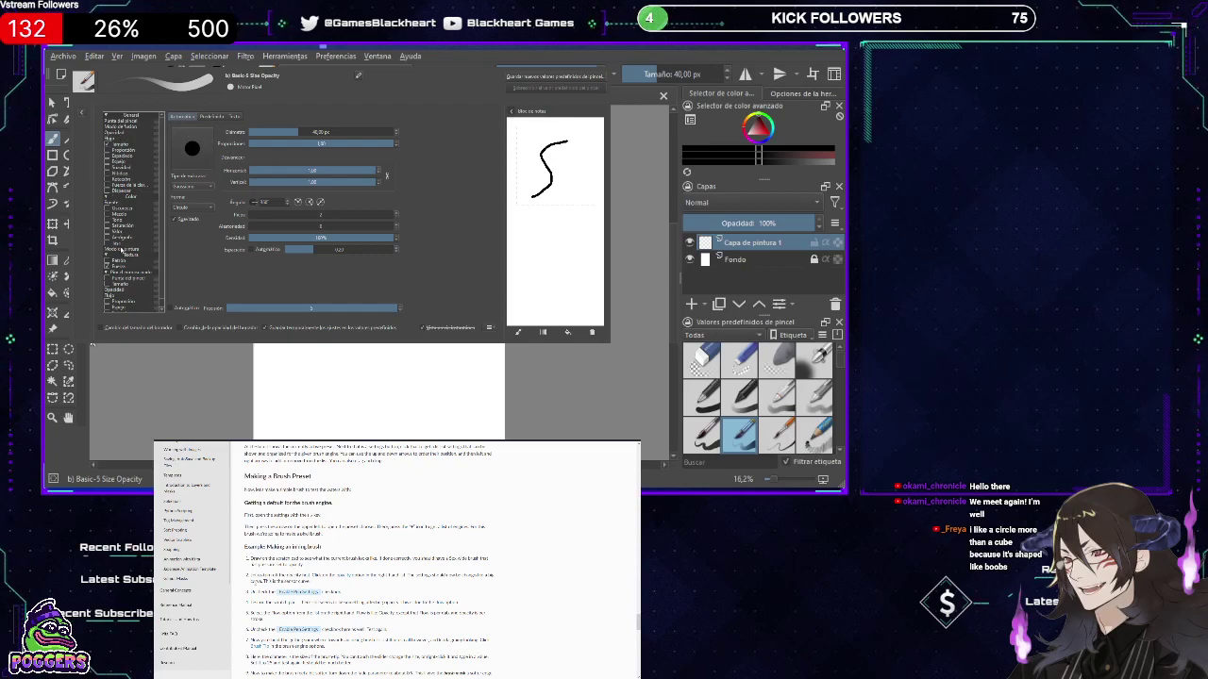
scroll(434, 557, "up", 2)
scroll(344, 592, "up", 4)
scroll(512, 574, "down", 6)
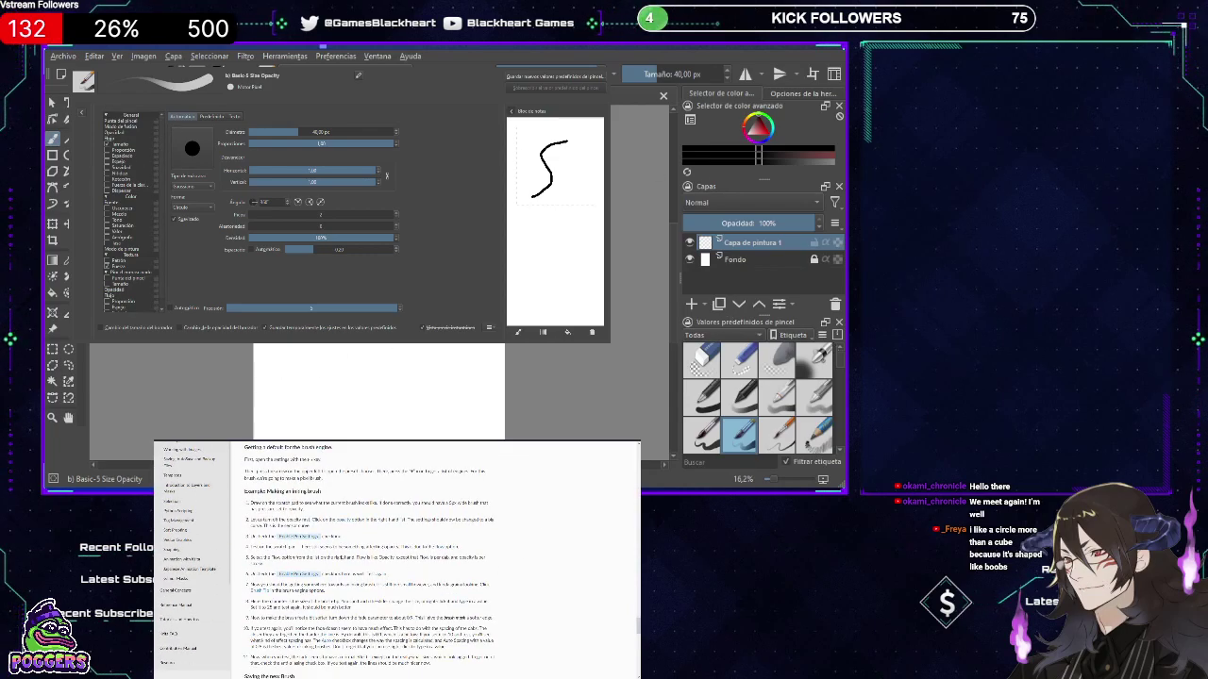
scroll(396, 560, "up", 1)
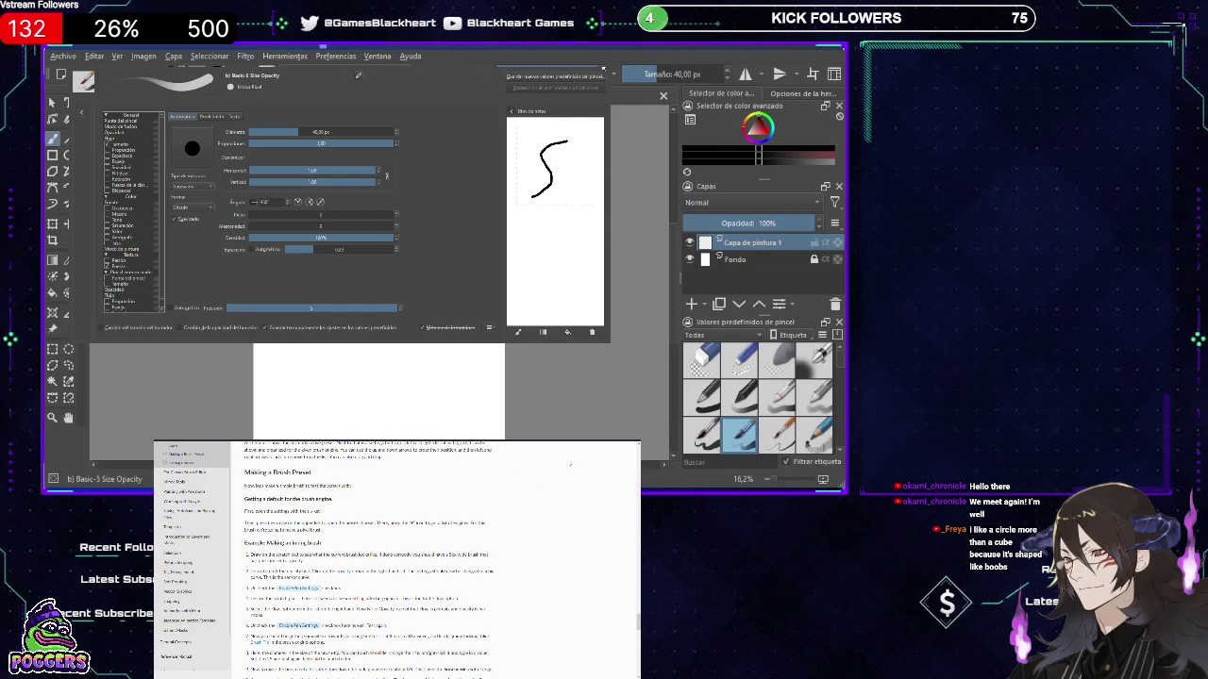
Switch from the open banner image to a new blank document with a paint layer above the background.
key("alt")
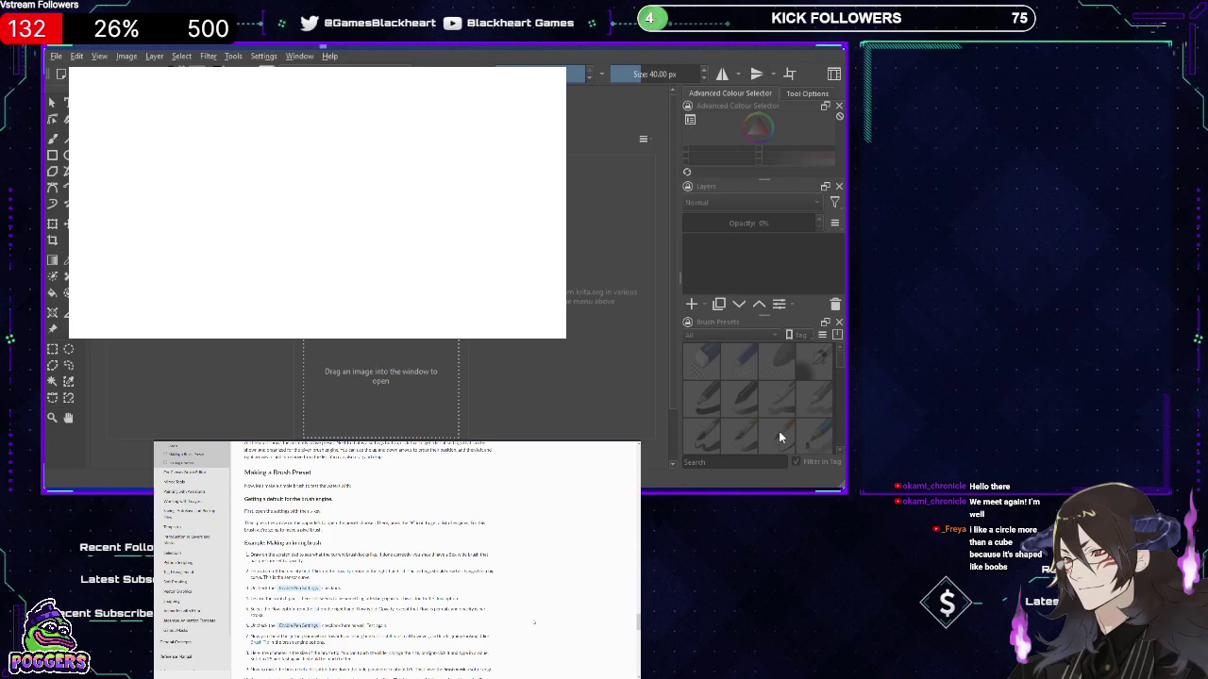
left_click(57, 58)
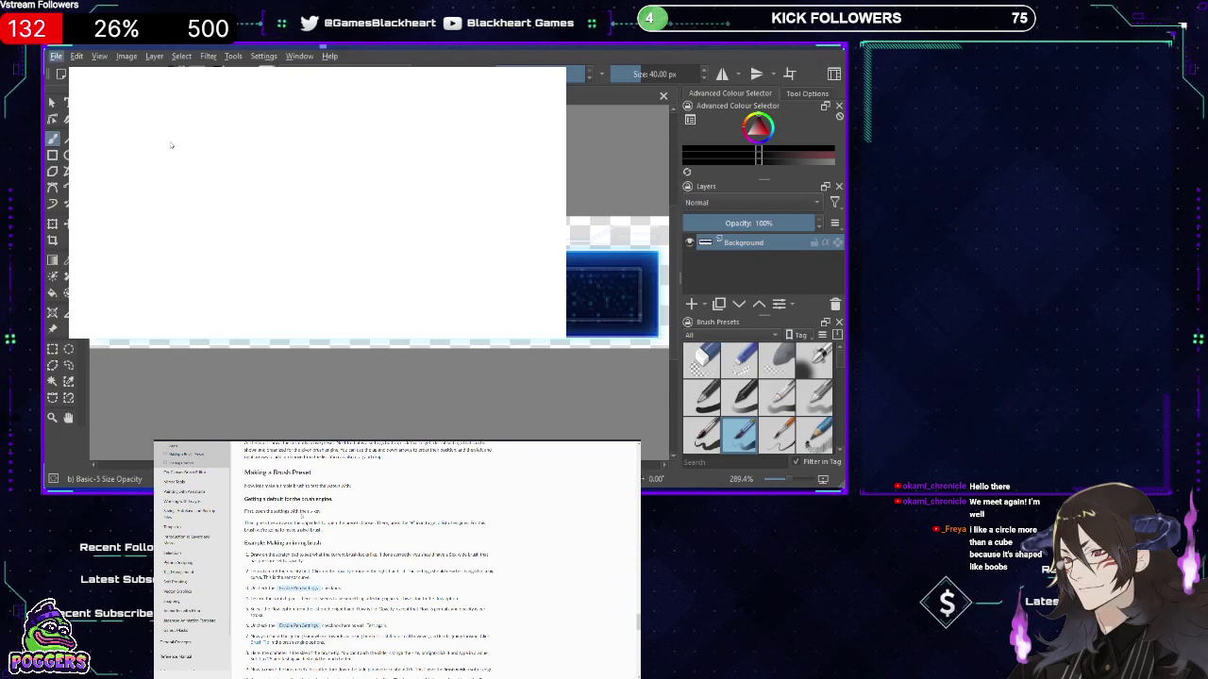
left_click(100, 243)
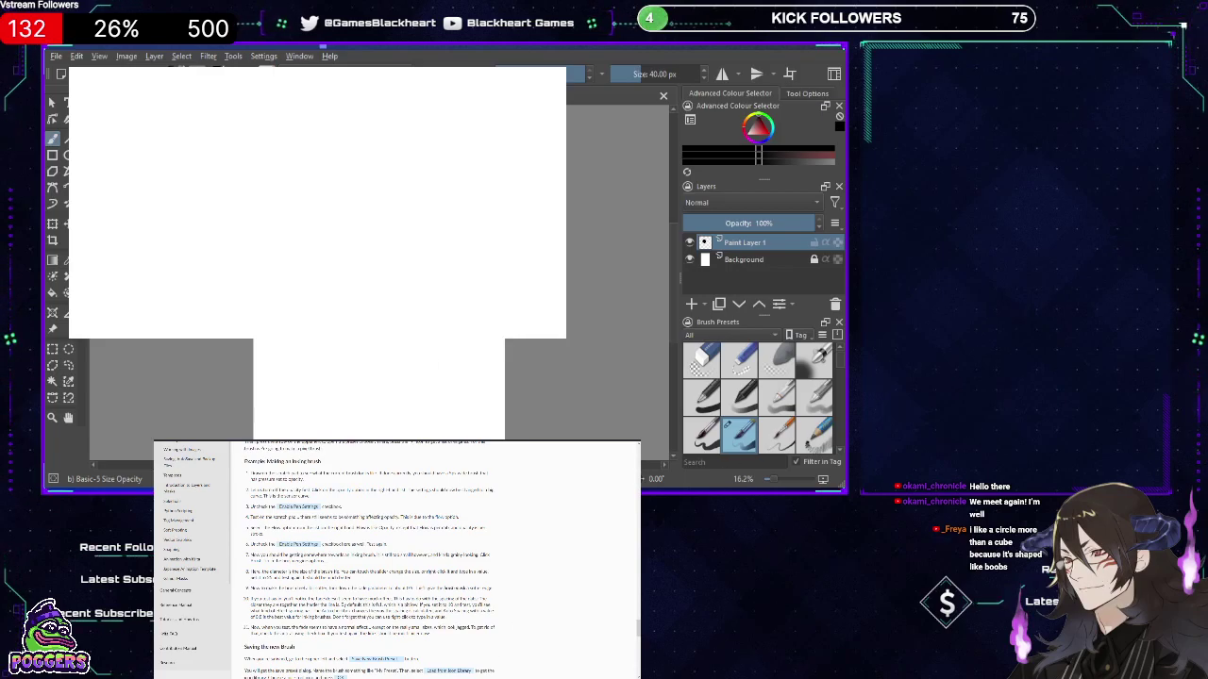
Set the brush tip diameter to 25 px and check the manual's following inking brush instructions.
left_click(316, 132)
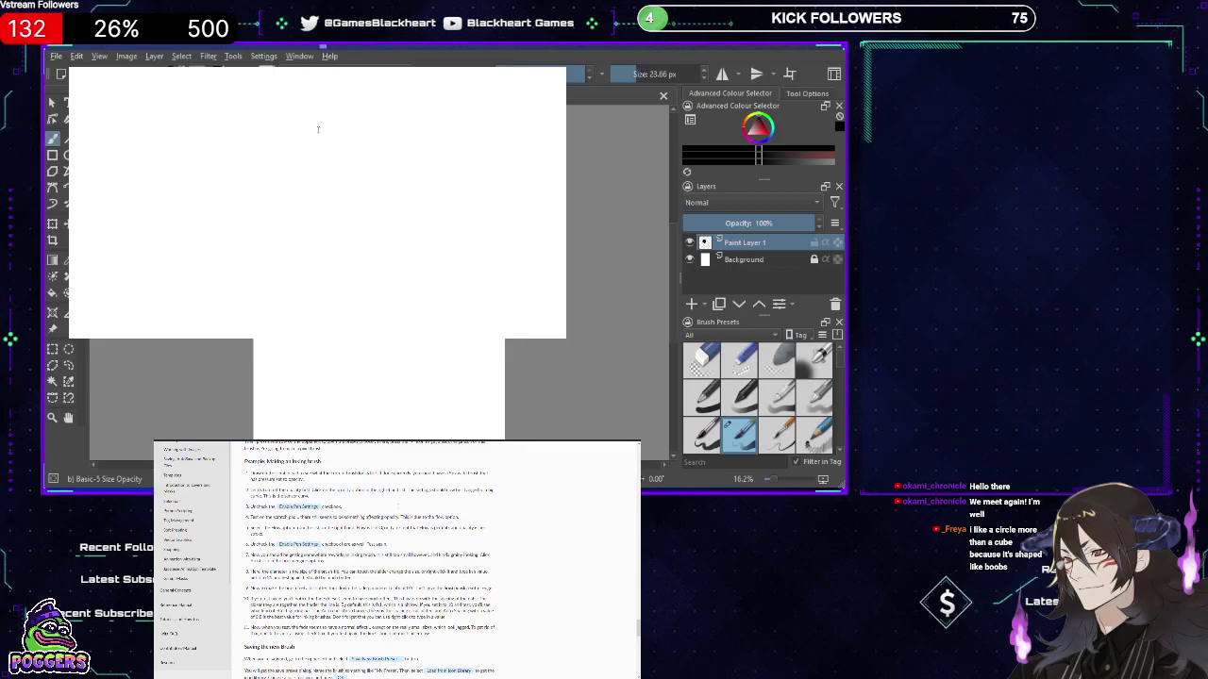
type("25")
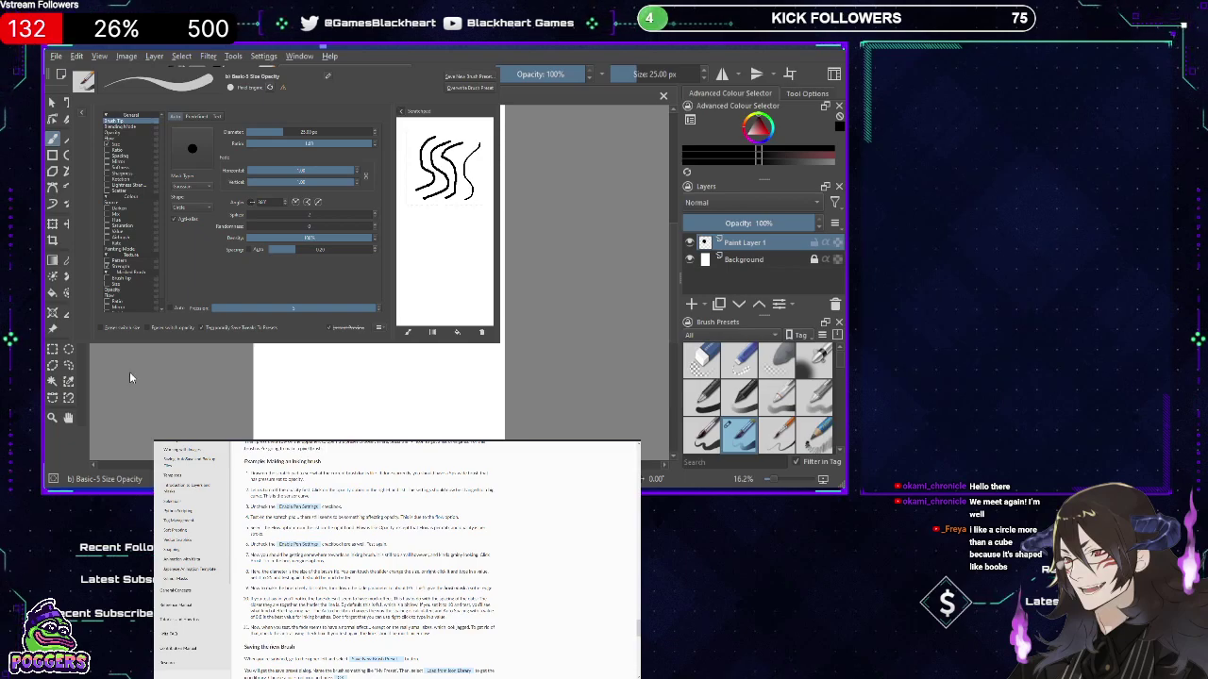
scroll(396, 561, "down", 1)
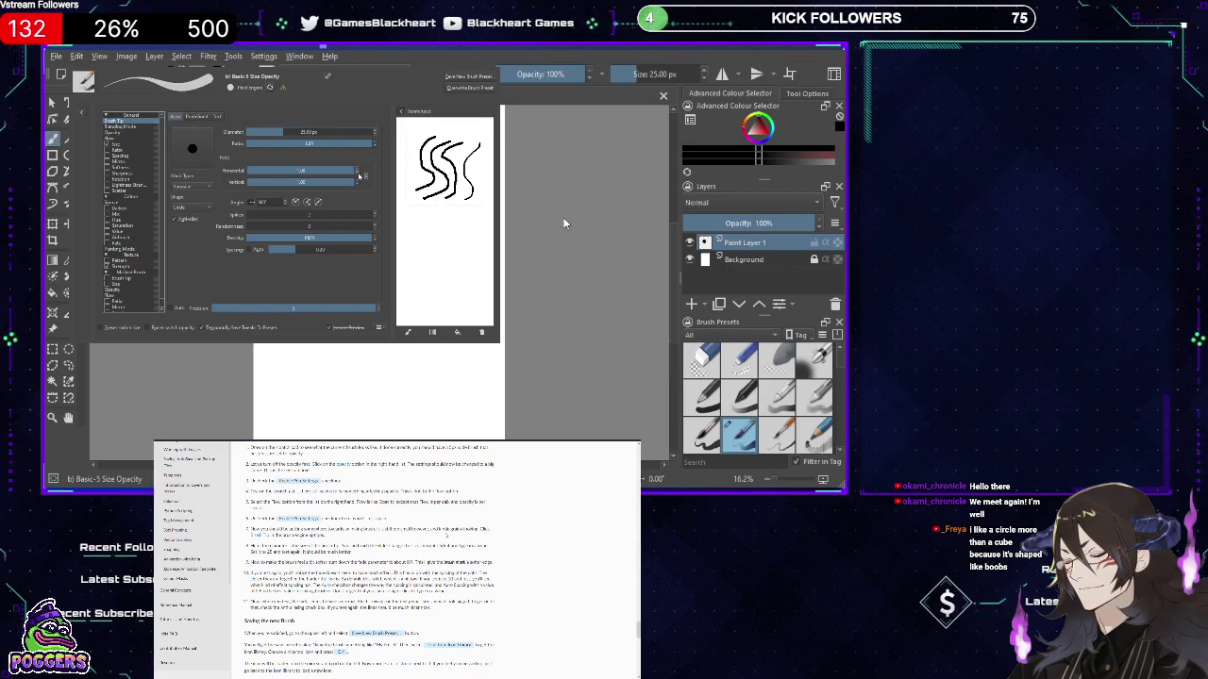
Lower the brush tip's horizontal and vertical fade to about 0.9 and draw wavy test strokes on the scratch pad.
left_click(356, 184)
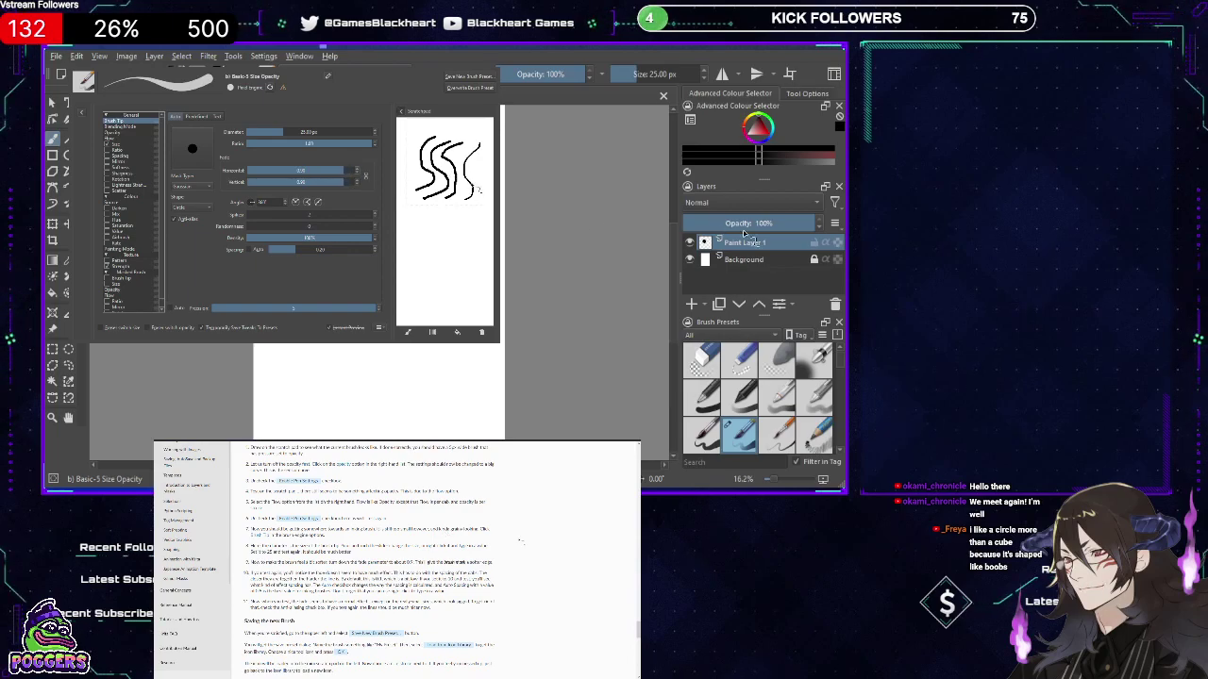
left_click_drag(476, 199, 483, 153)
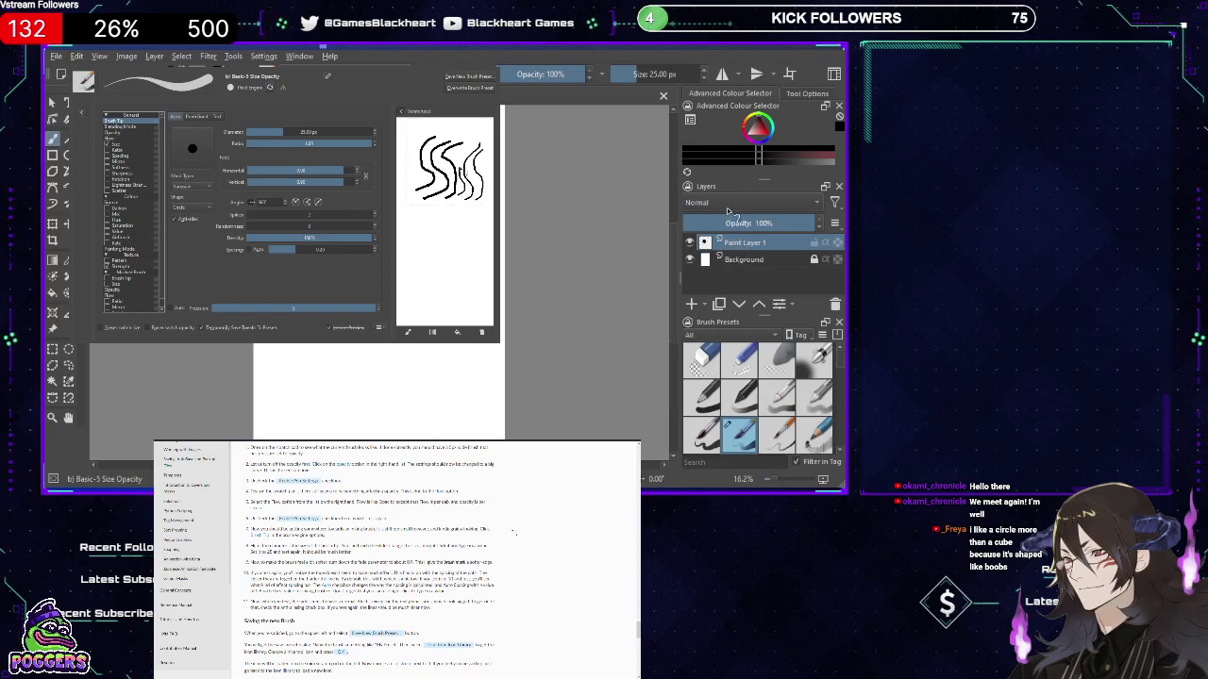
left_click_drag(464, 156, 479, 143)
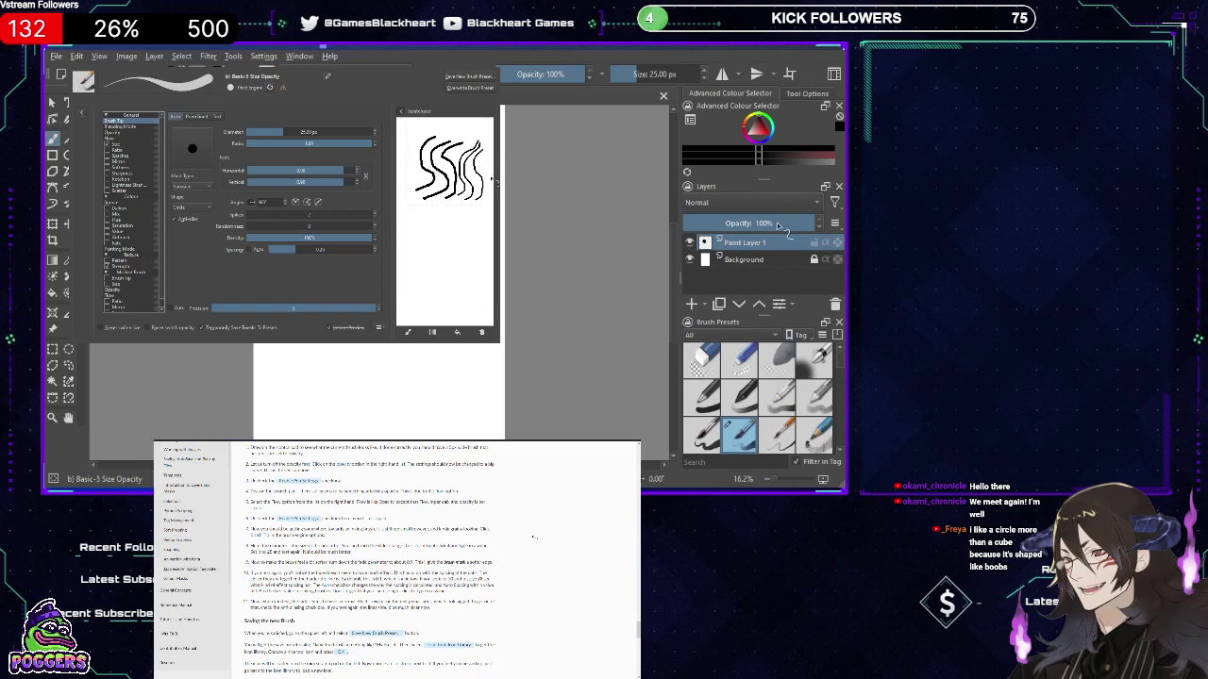
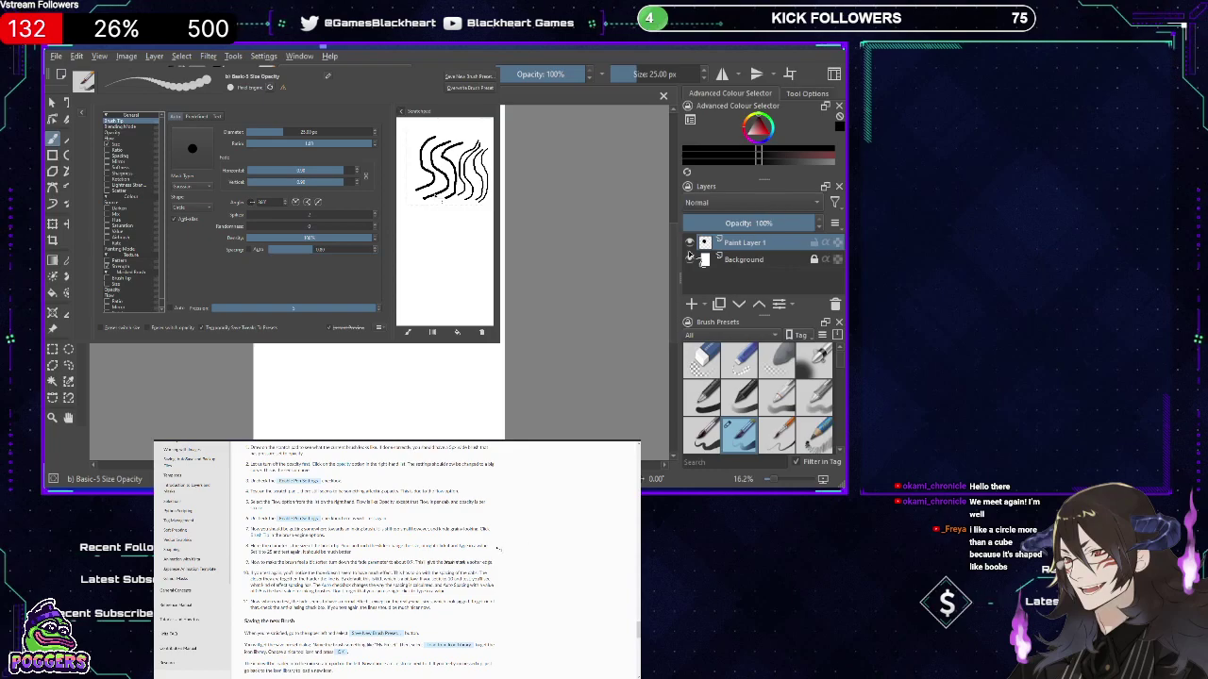
Test the brush with its increased spacing by drawing several short curved strokes in empty areas of the scratch pad.
left_click_drag(416, 188, 410, 147)
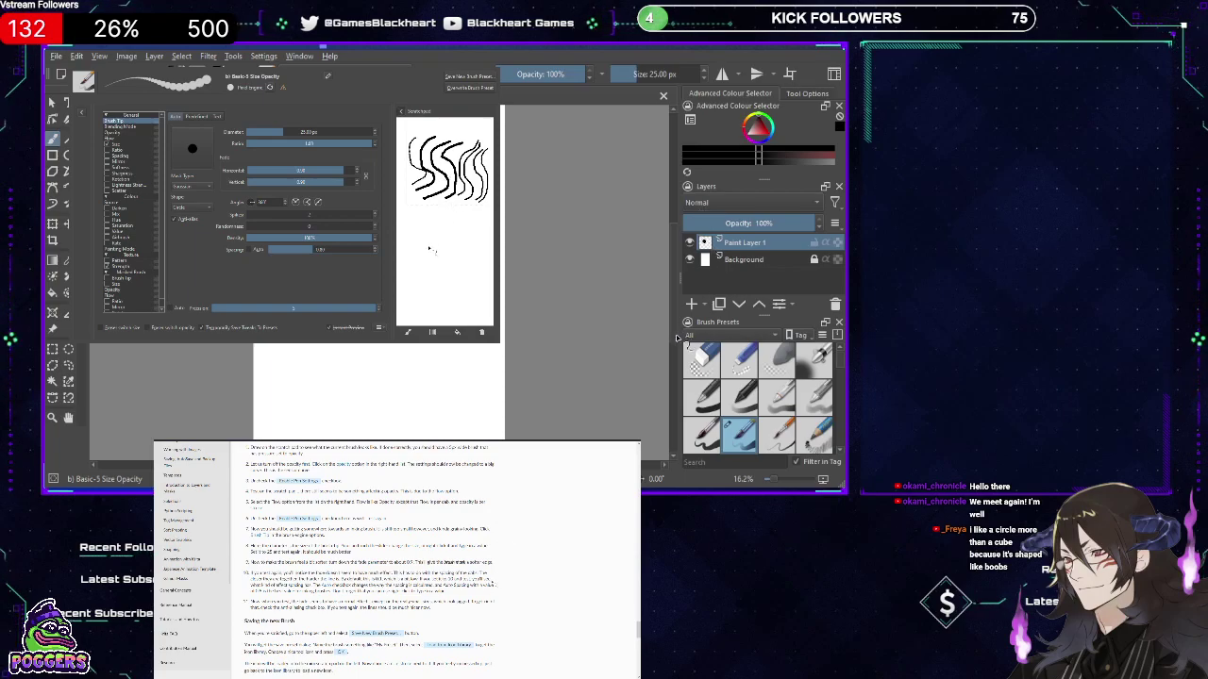
left_click_drag(418, 236, 428, 219)
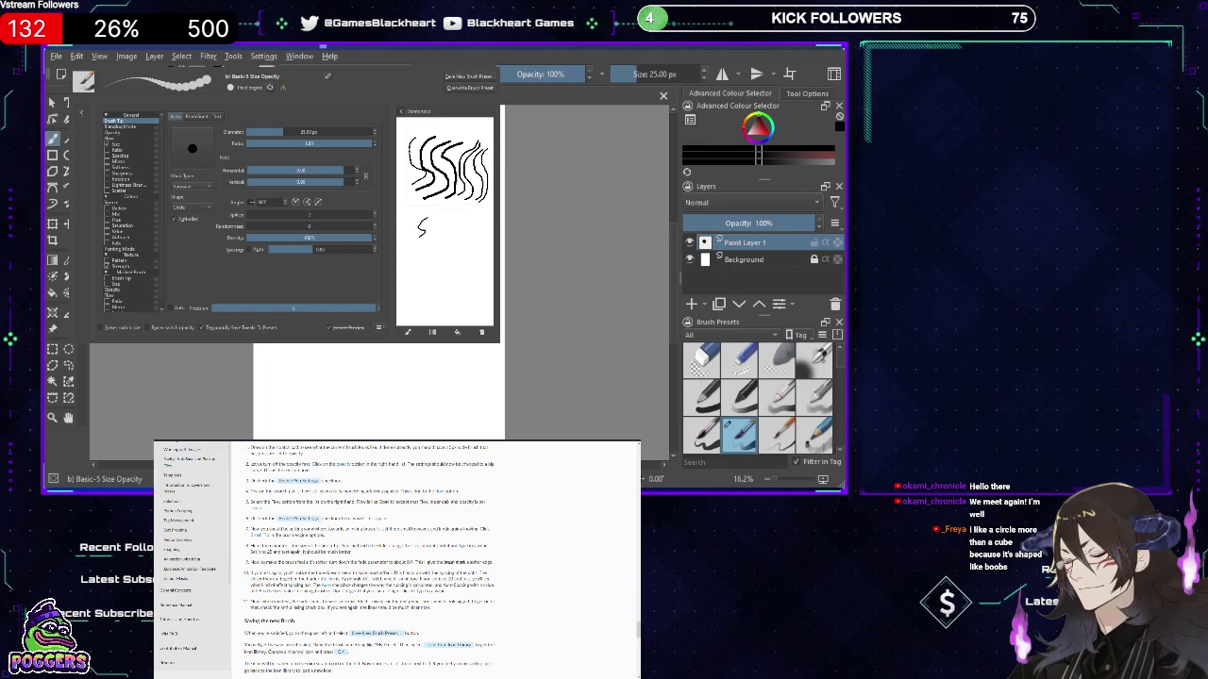
left_click(413, 274)
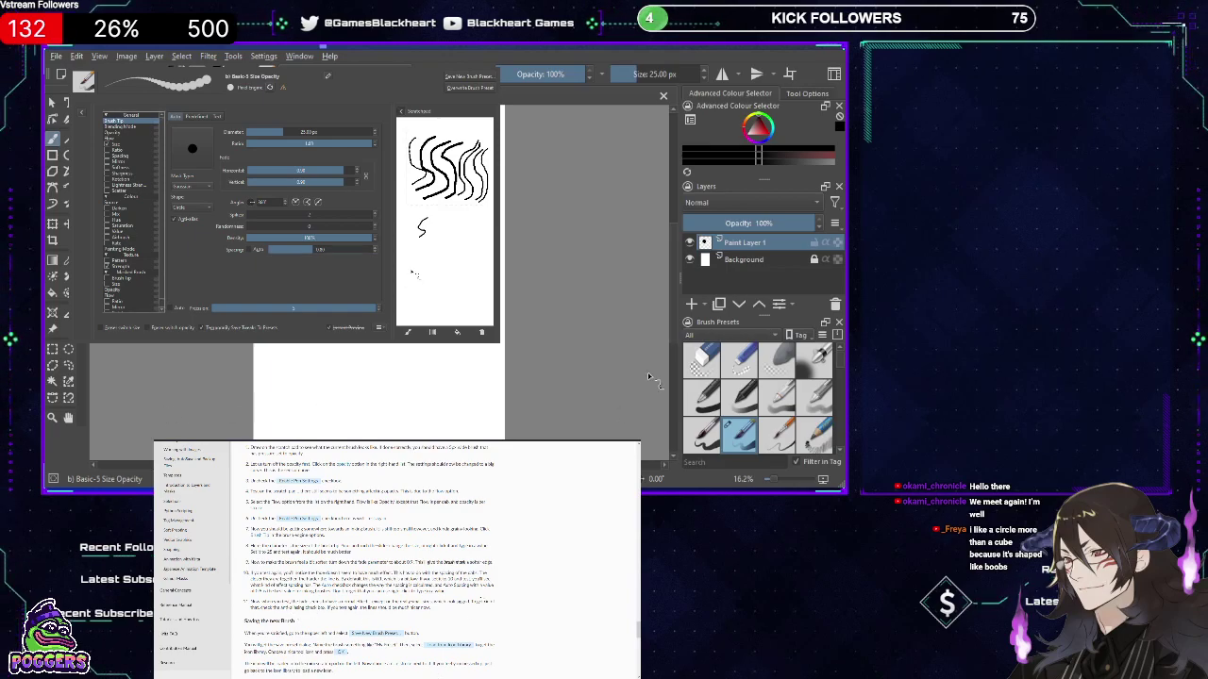
mouse_move(420, 280)
left_mouse_down()
mouse_move(436, 266)
mouse_move(432, 249)
mouse_move(437, 277)
mouse_move(442, 249)
left_mouse_up()
Turn the brush tip's anti-aliasing off and back on, drawing a curved test stroke with each setting for comparison.
left_click(176, 219)
left_click(431, 287)
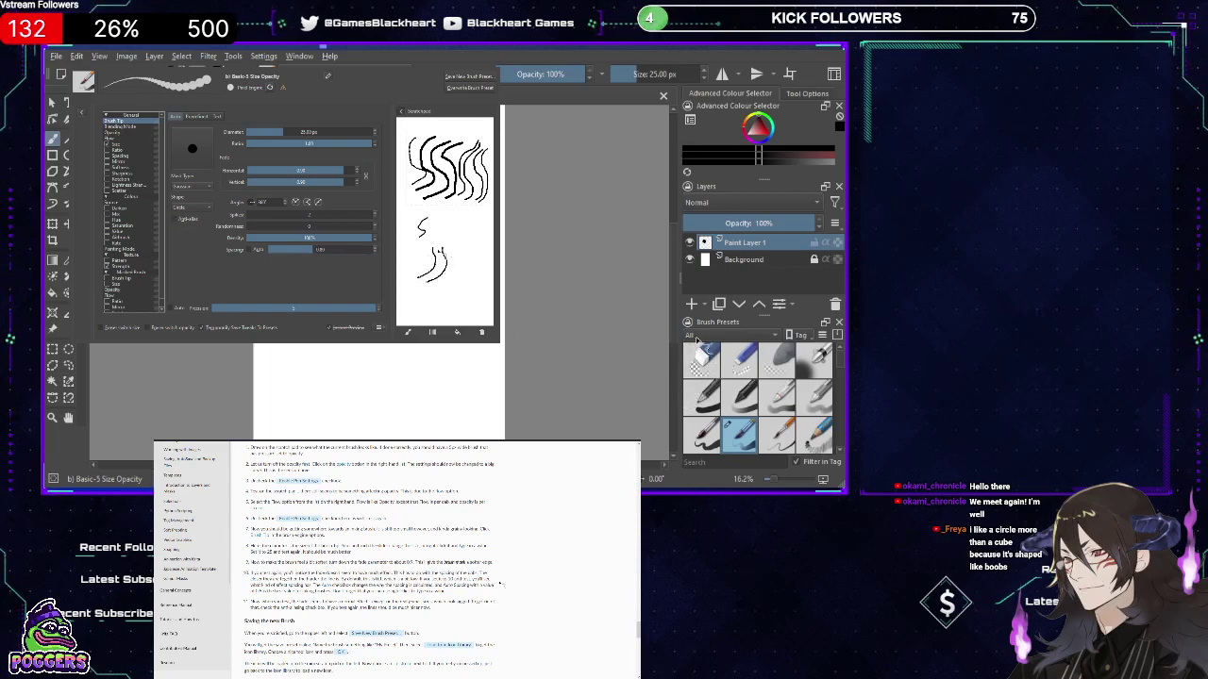
left_click(176, 218)
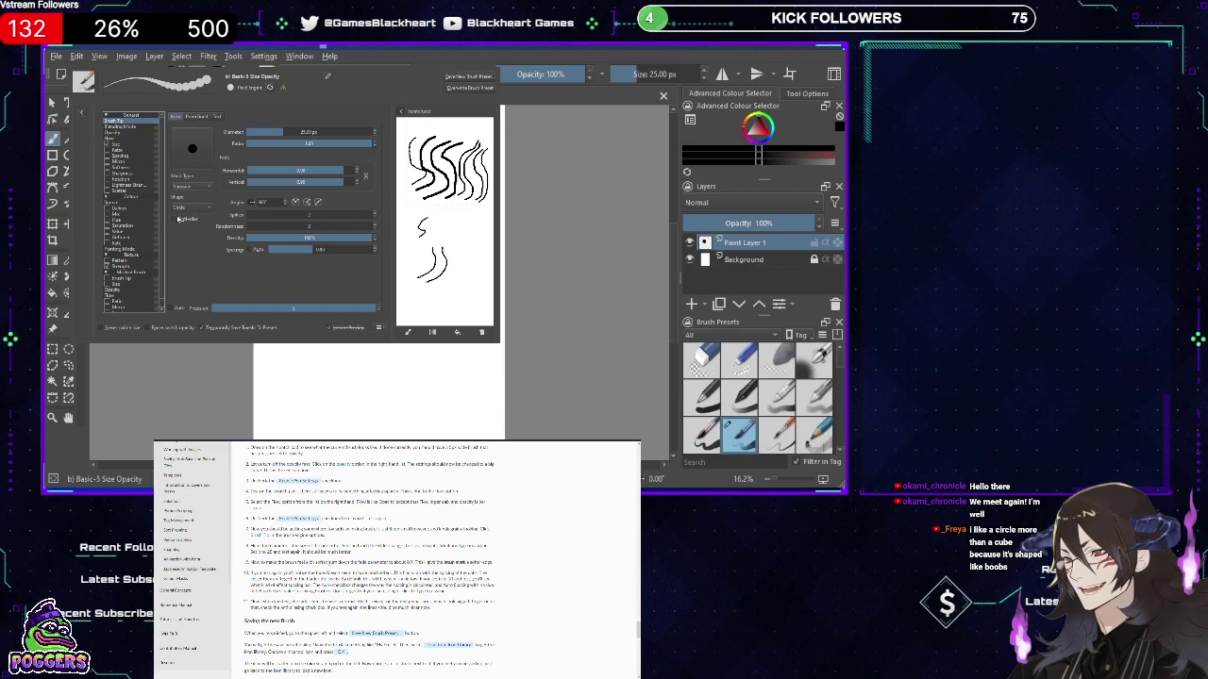
left_click_drag(434, 292, 454, 248)
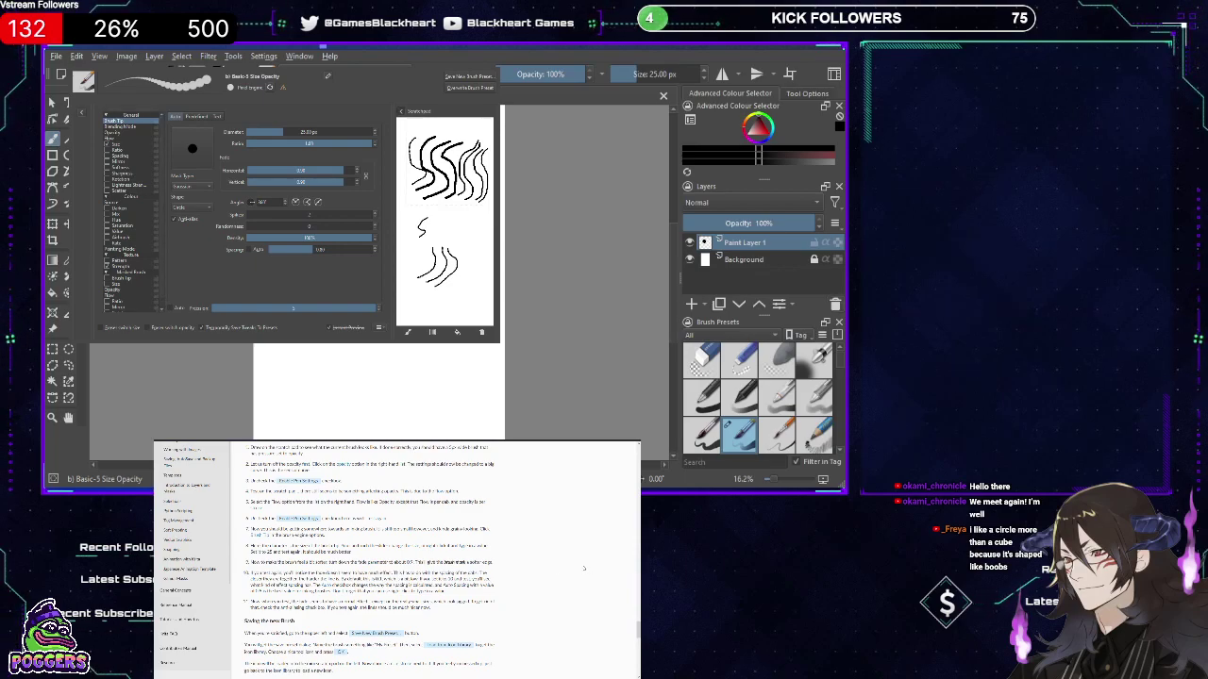
Read the manual's Saving the new Brush section and close the brush settings editor.
scroll(377, 566, "down", 2)
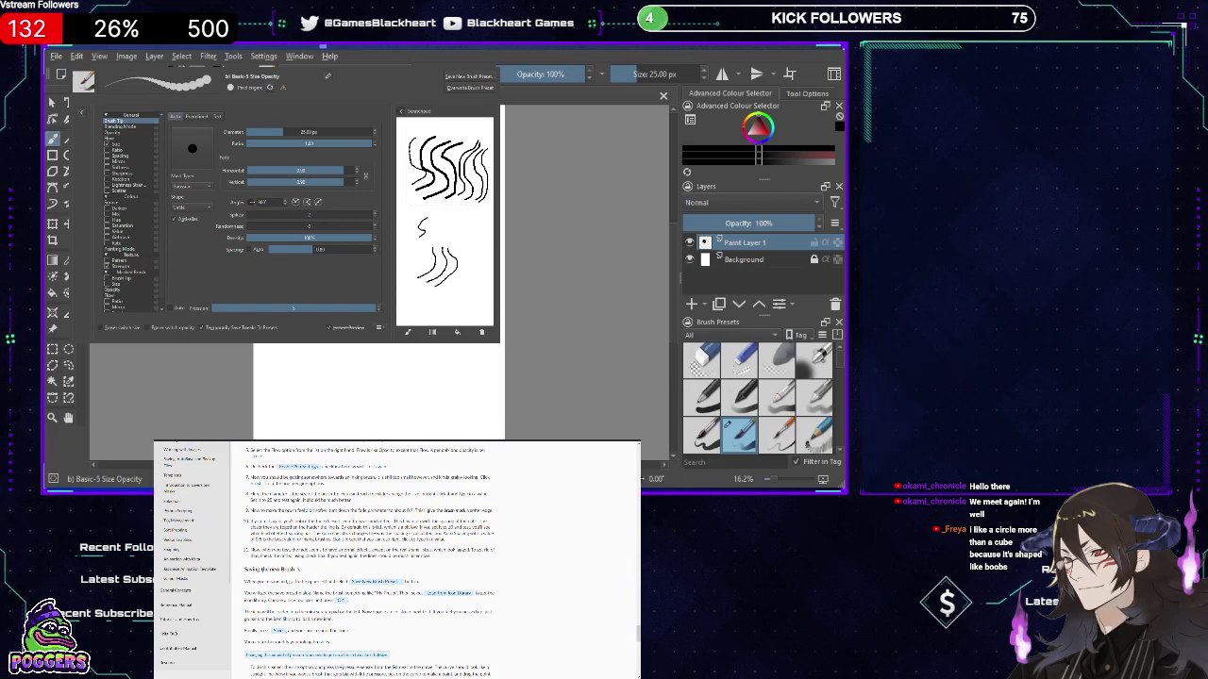
scroll(396, 557, "down", 1)
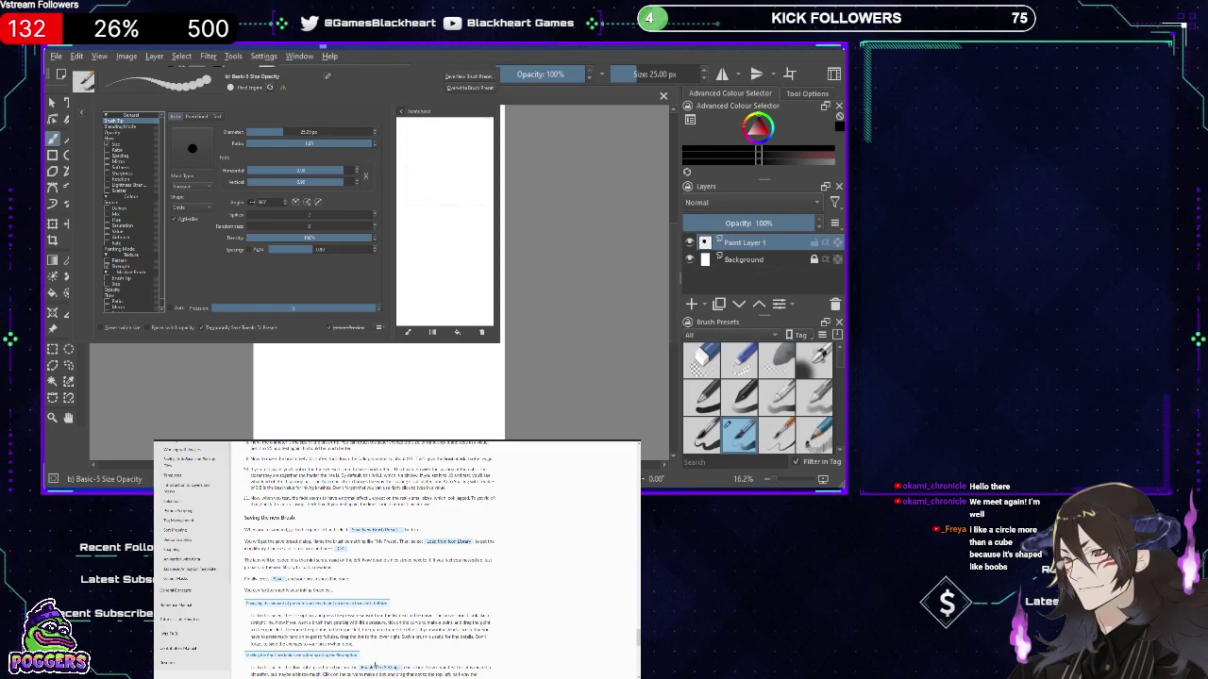
left_click(321, 421)
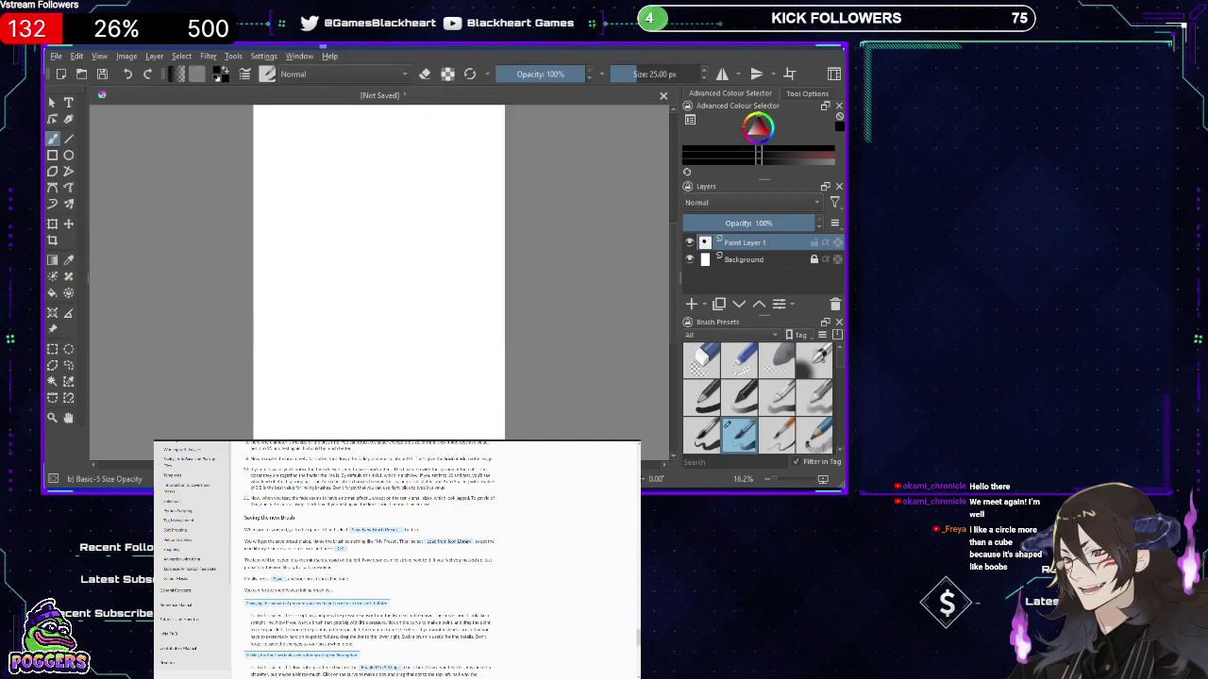
key("F5")
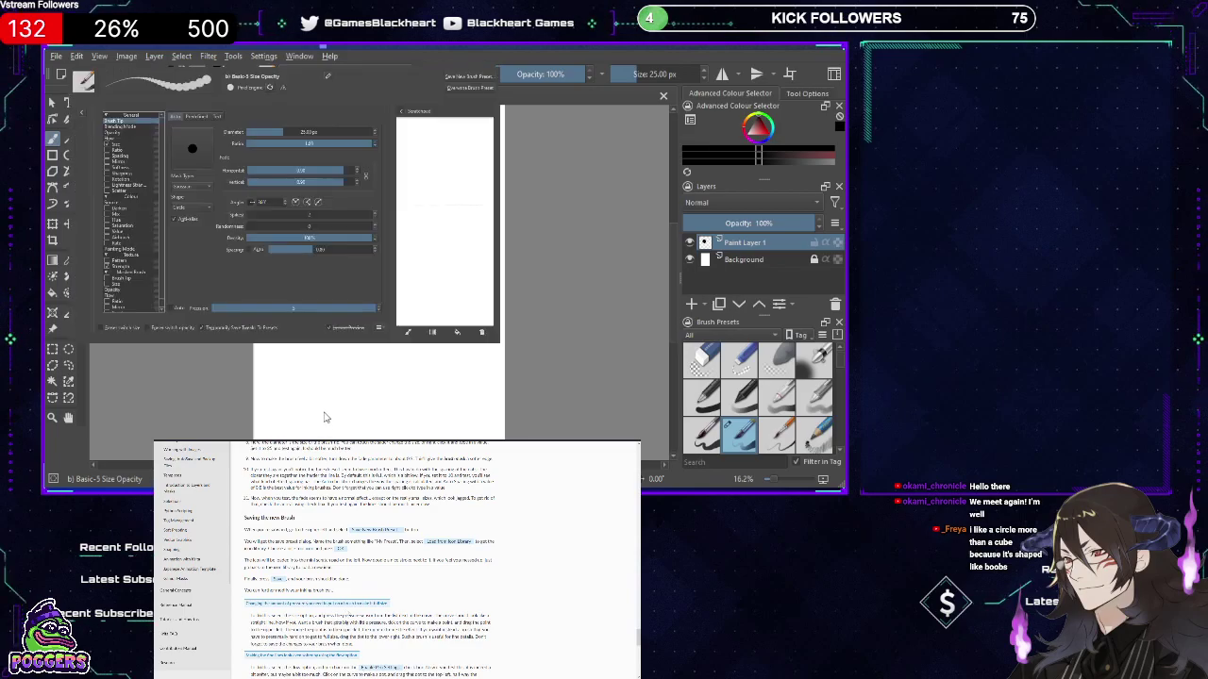
key("F5")
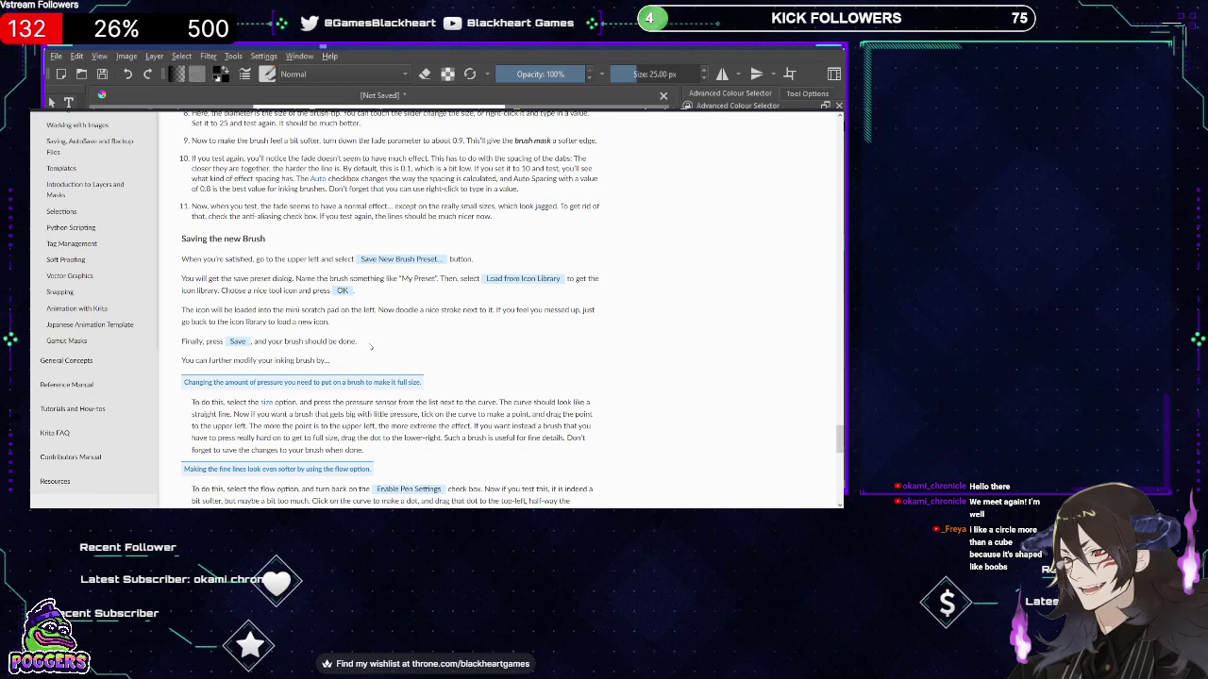
Read how to modify the inking brush's pressure curve and flow option, continuing to the Sharing Brushes section.
scroll(326, 364, "down", 3)
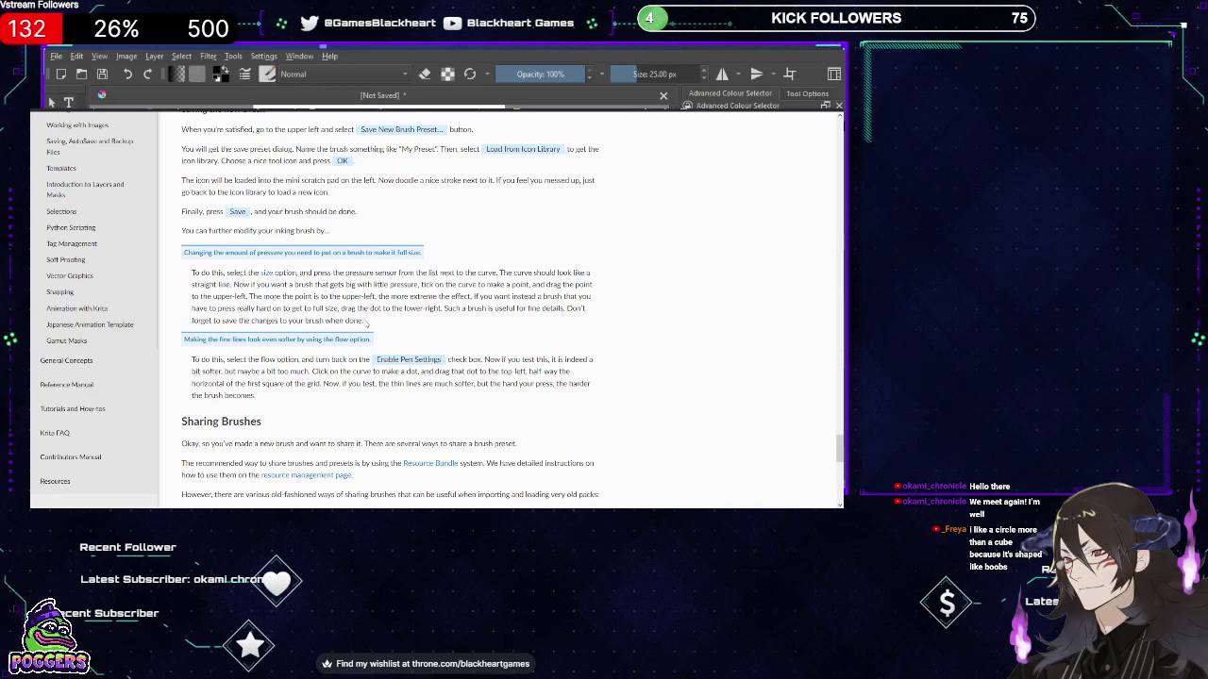
scroll(236, 305, "down", 1)
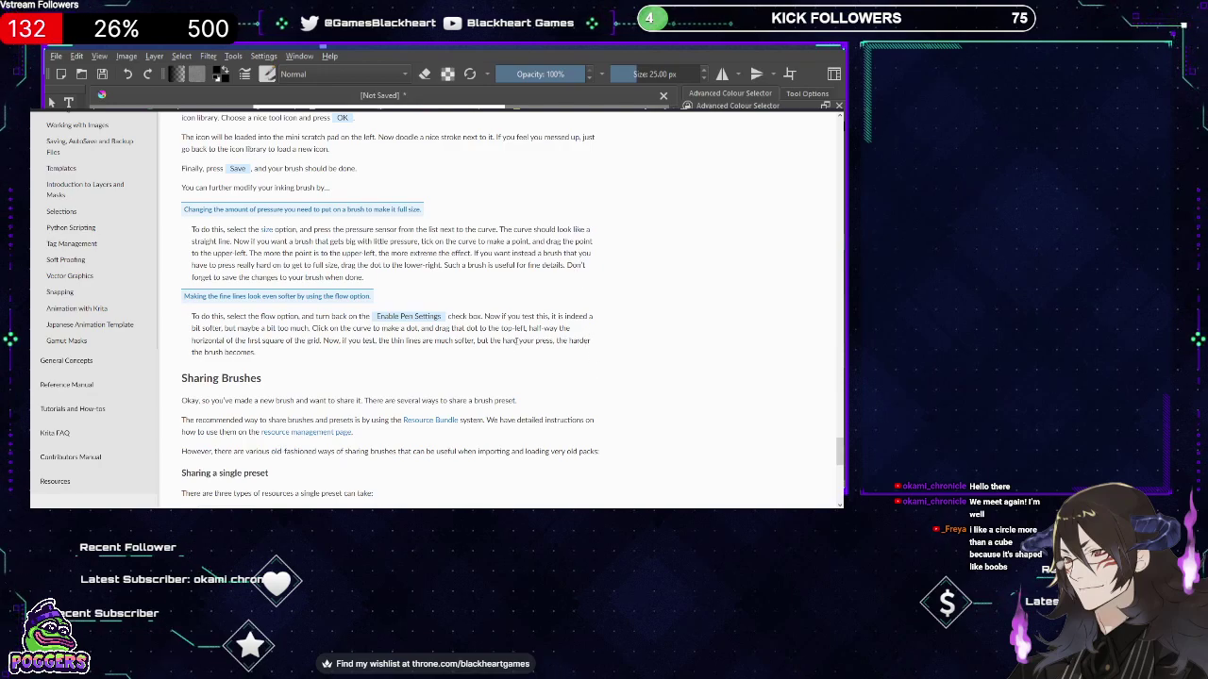
Read the manual's Sharing Brushes section, covering sharing a single preset, importing a single KPP file and sharing via ZIP.
scroll(226, 261, "down", 3)
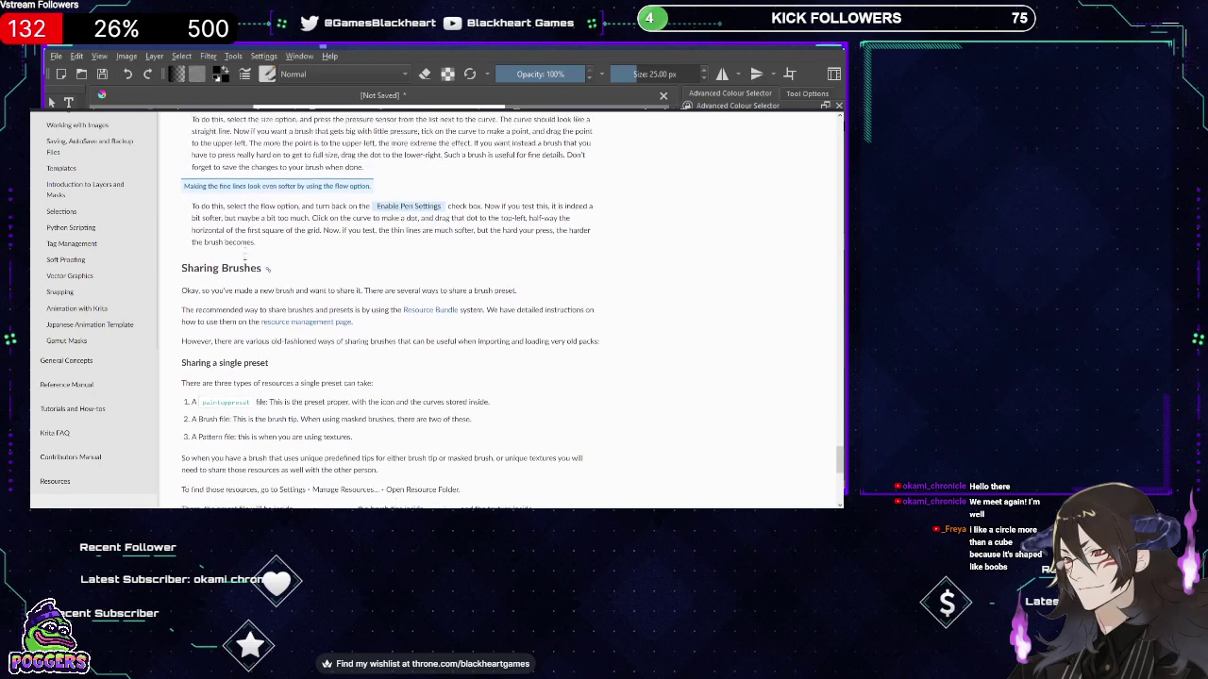
scroll(223, 231, "down", 1)
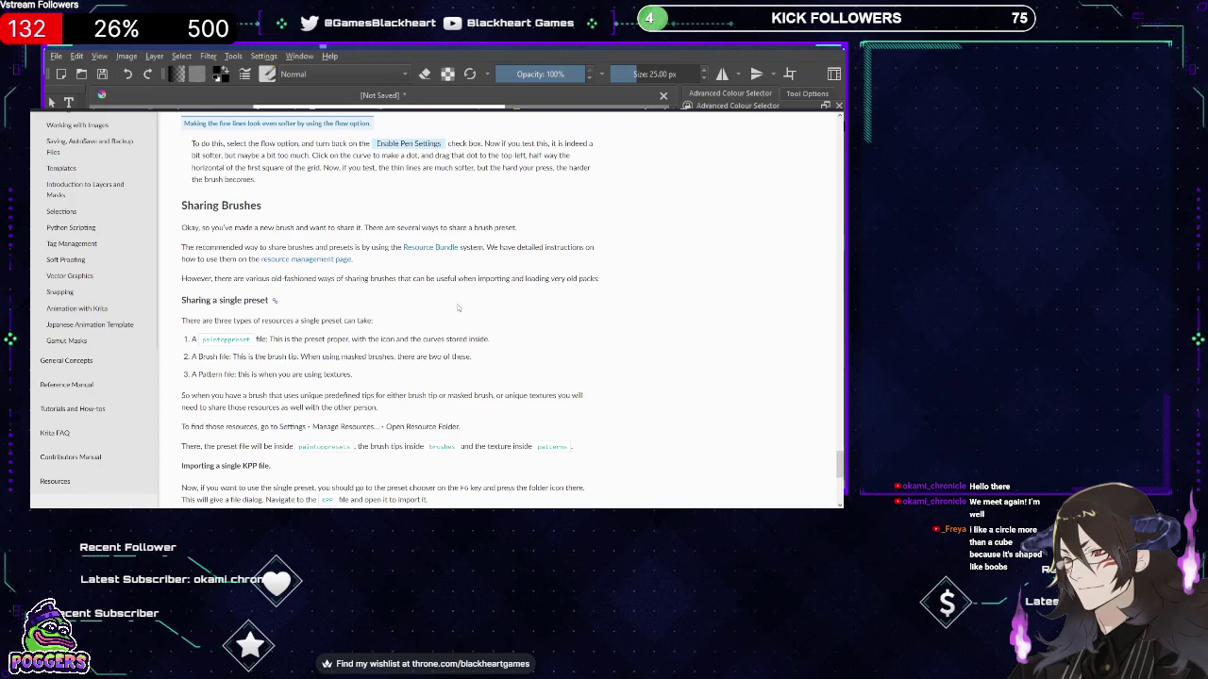
scroll(253, 273, "down", 3)
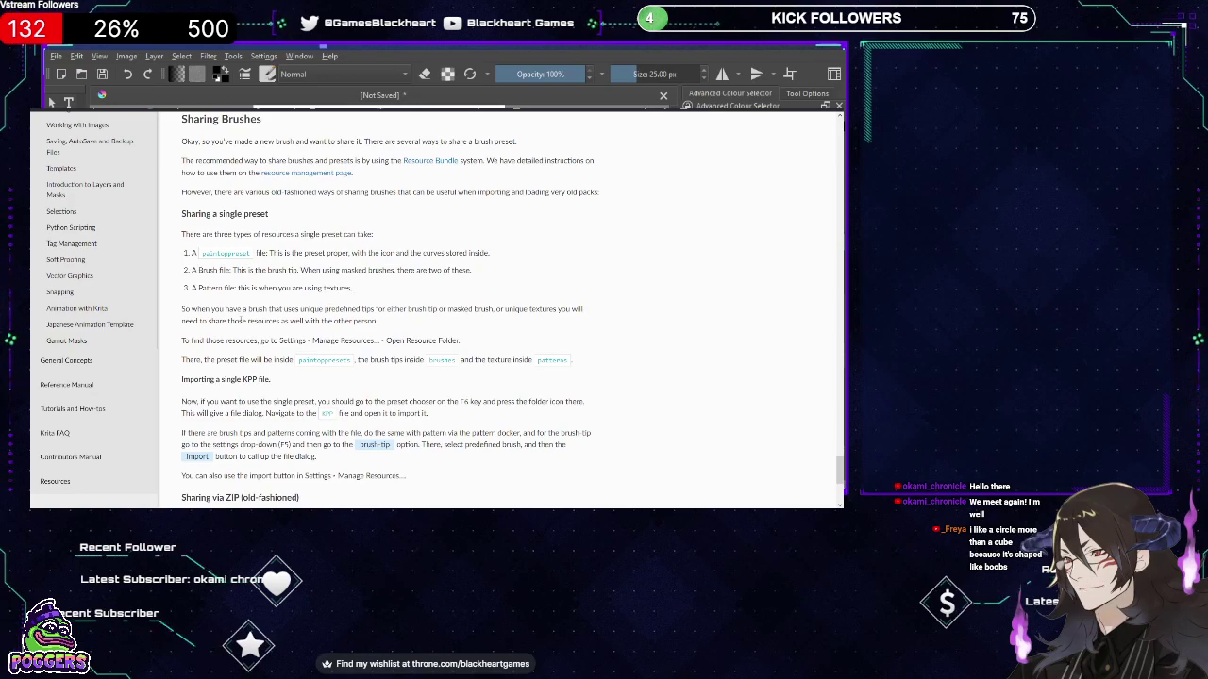
scroll(226, 260, "down", 1)
scroll(227, 260, "down", 1)
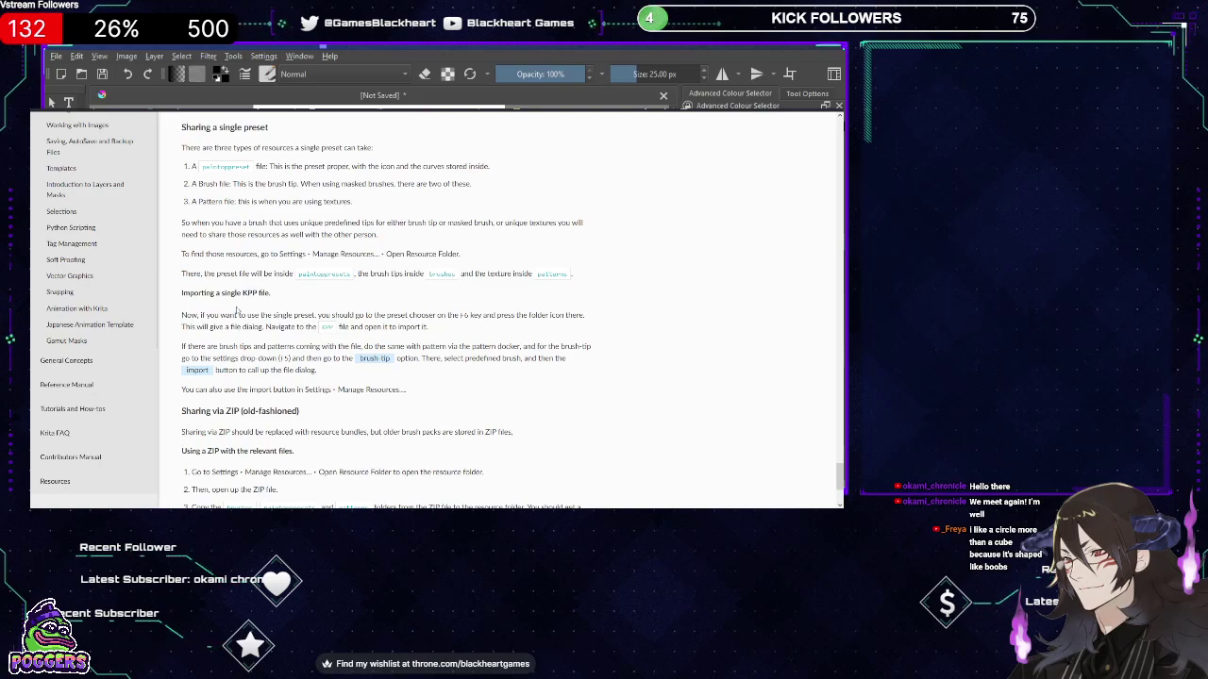
scroll(218, 292, "down", 1)
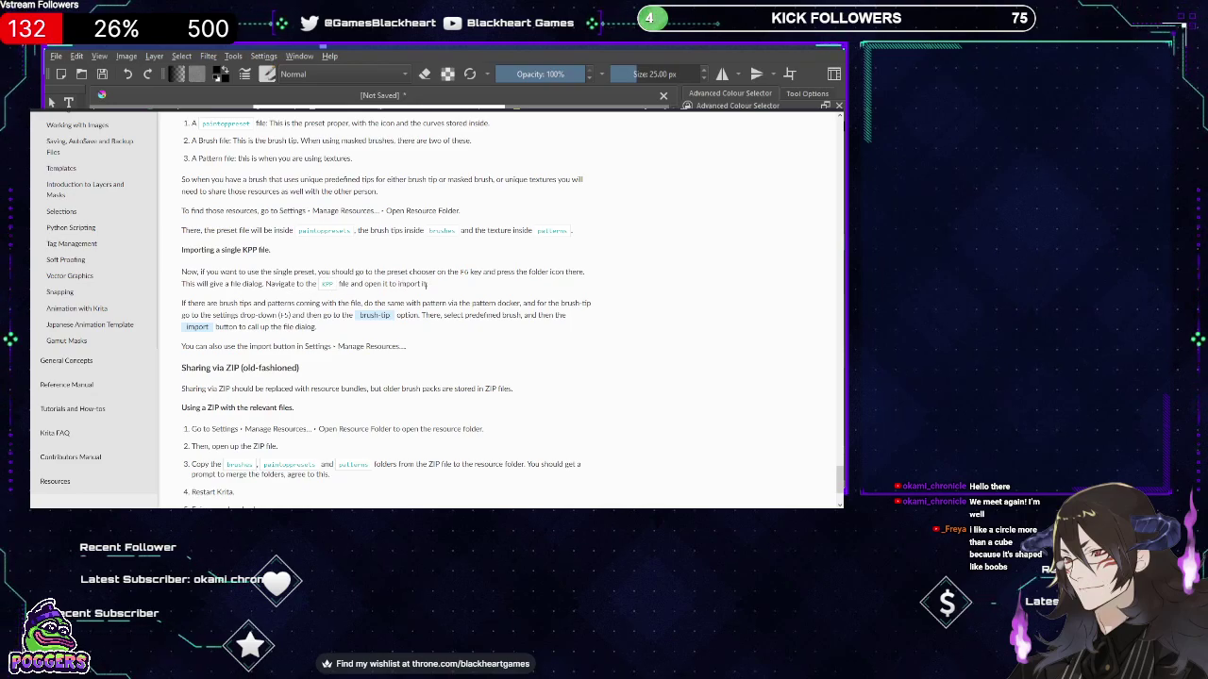
scroll(238, 302, "down", 2)
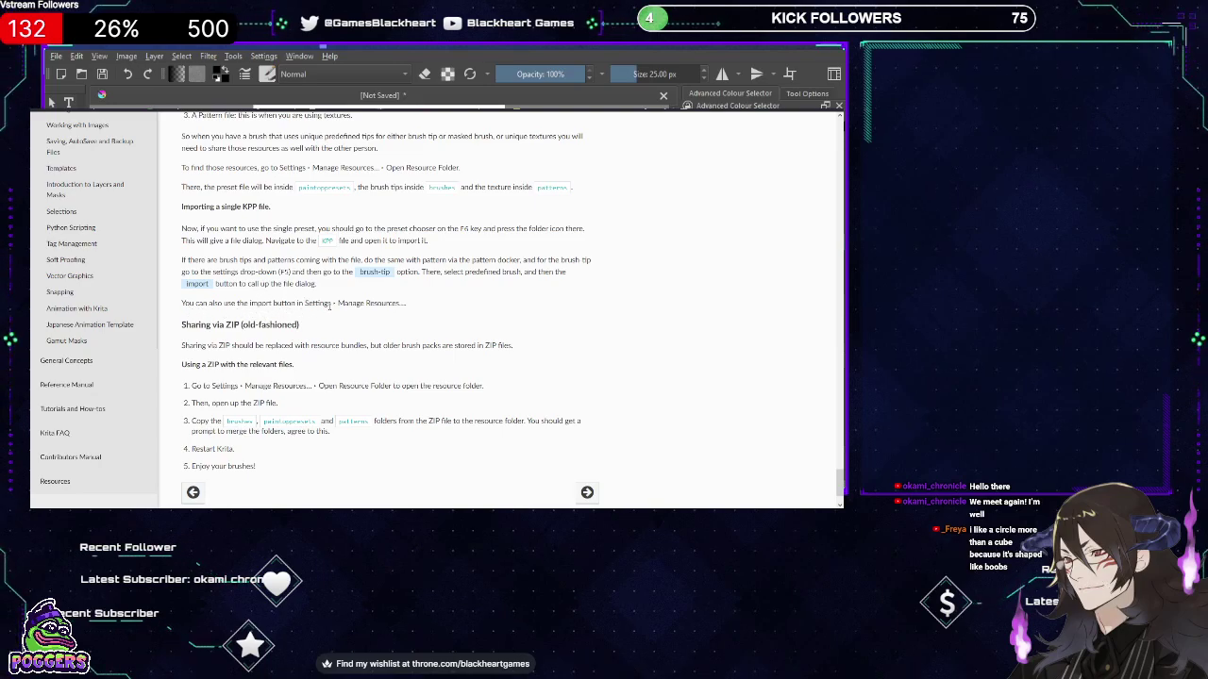
scroll(243, 302, "down", 1)
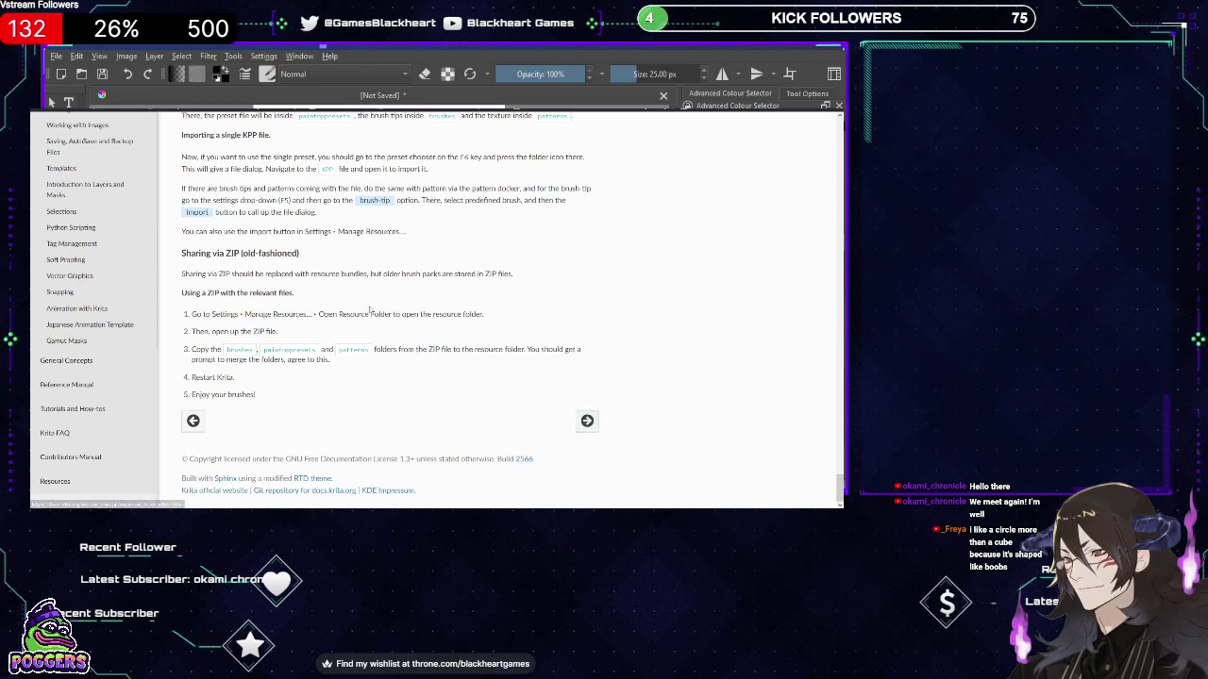
Open the manual's following page, On-Canvas Brush Editor, and skim through its text and illustrations.
left_click(587, 421)
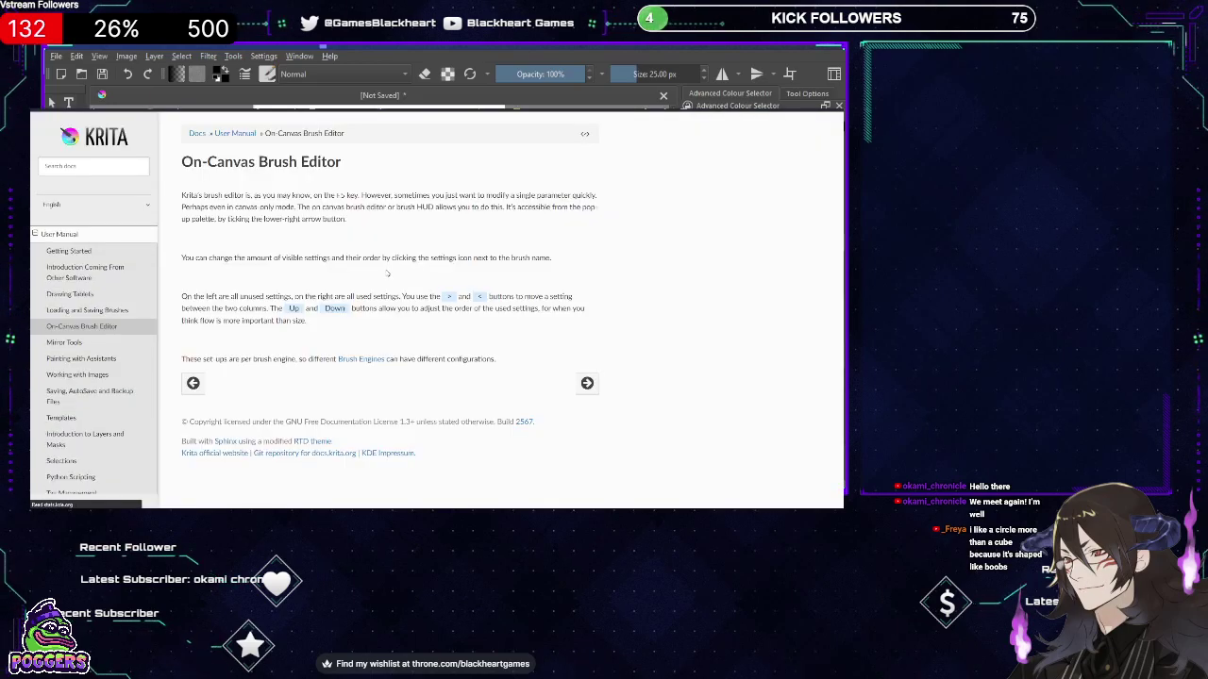
scroll(616, 250, "down", 3)
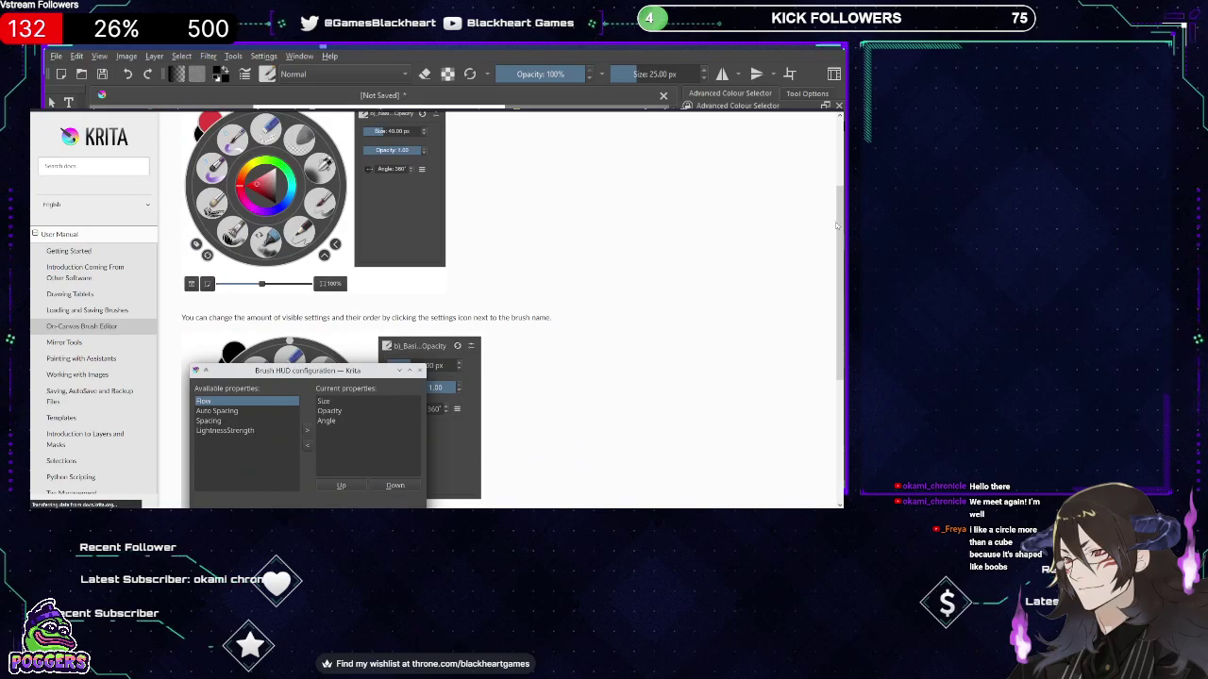
scroll(827, 392, "down", 5)
scroll(828, 392, "up", 10)
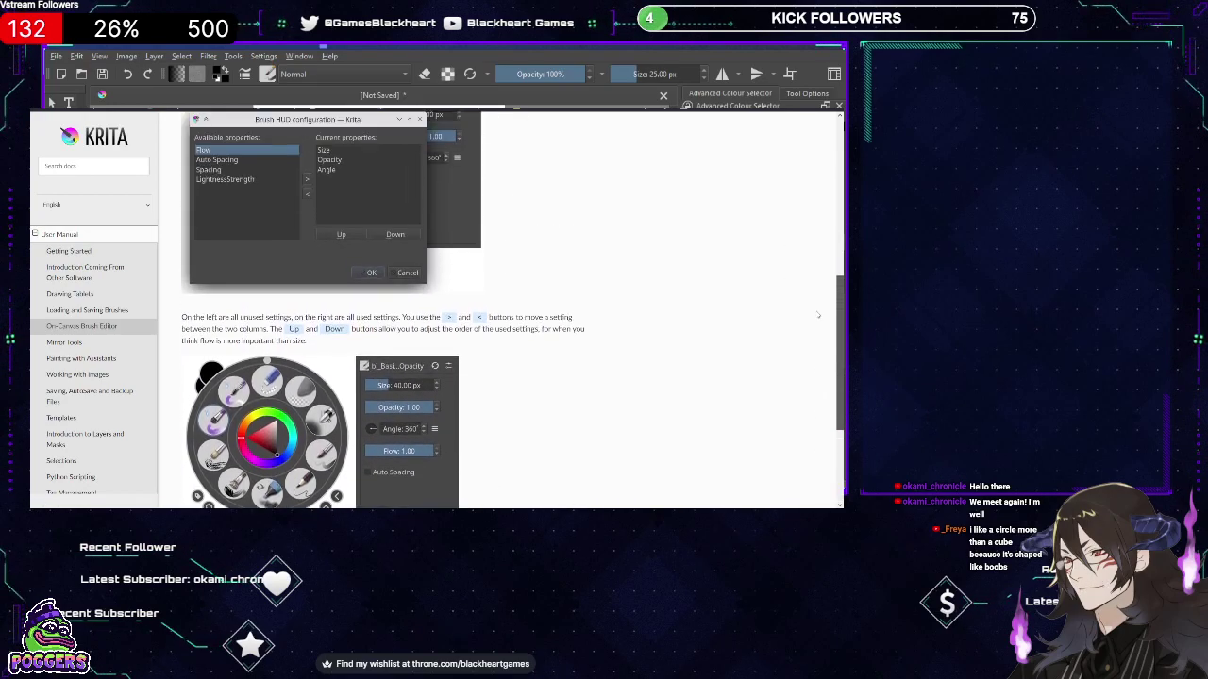